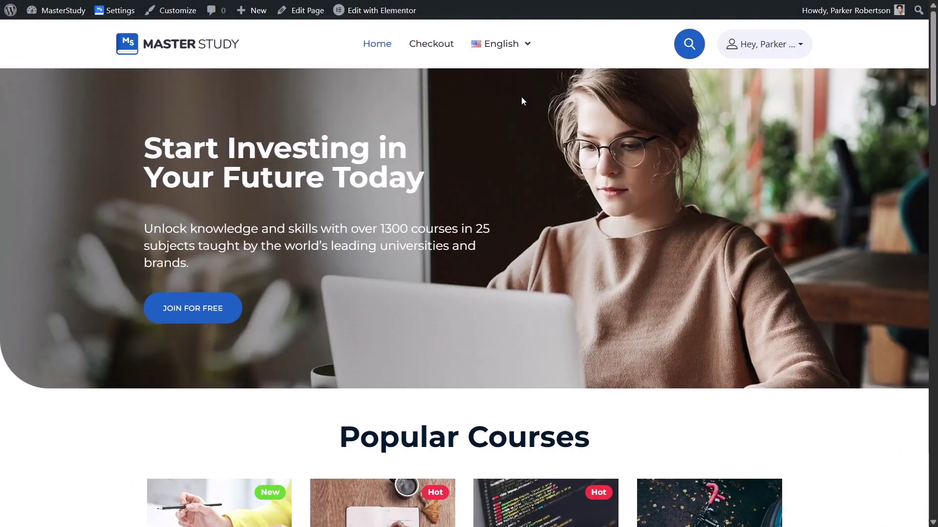
Step: Scroll through the homepage and switch the site language to Español
scroll(522, 101, "down", 9)
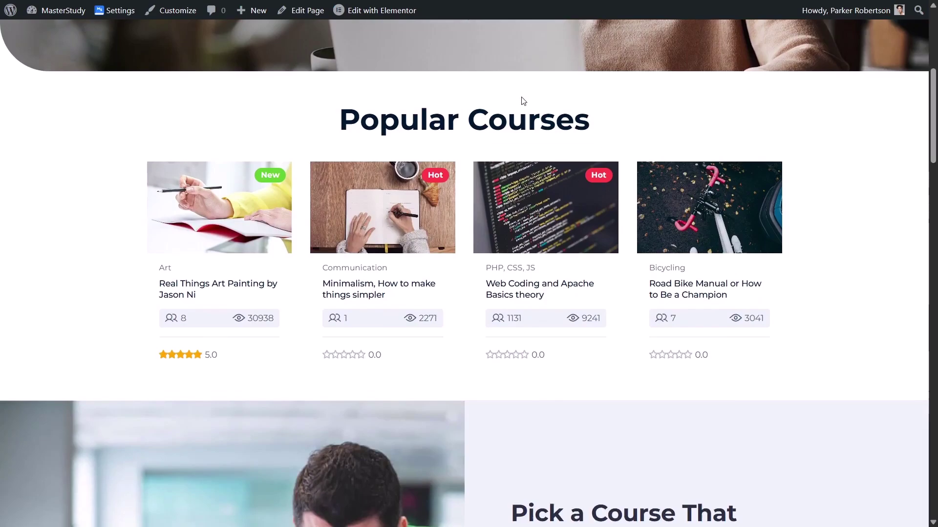
scroll(522, 101, "down", 12)
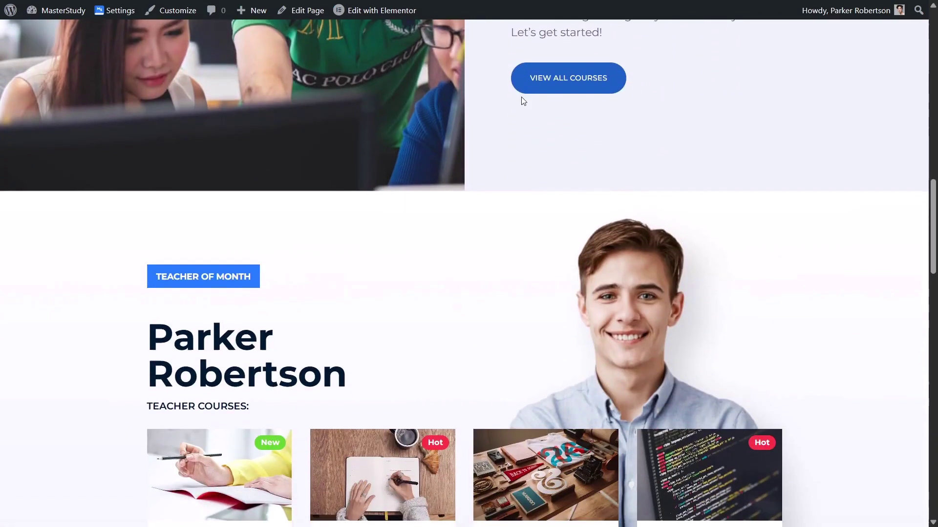
scroll(522, 101, "up", 20)
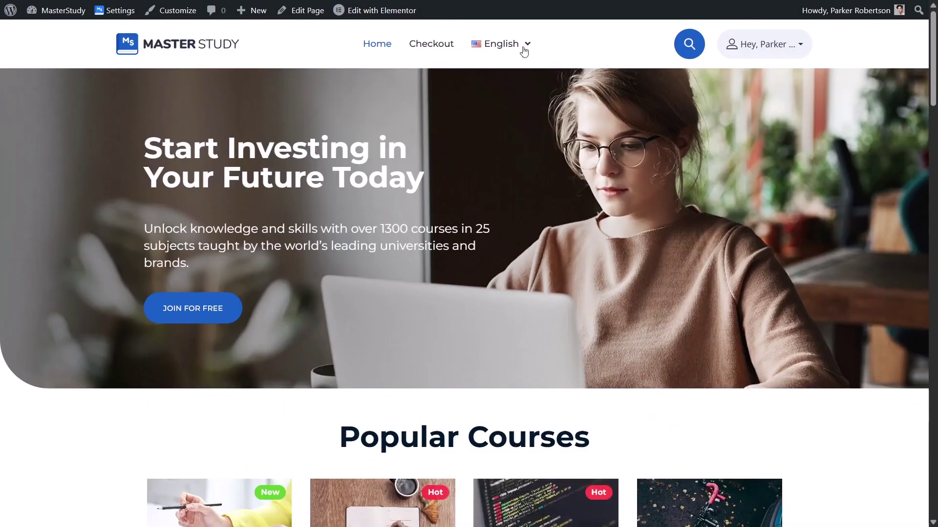
mouse_move(519, 46)
left_click(552, 93)
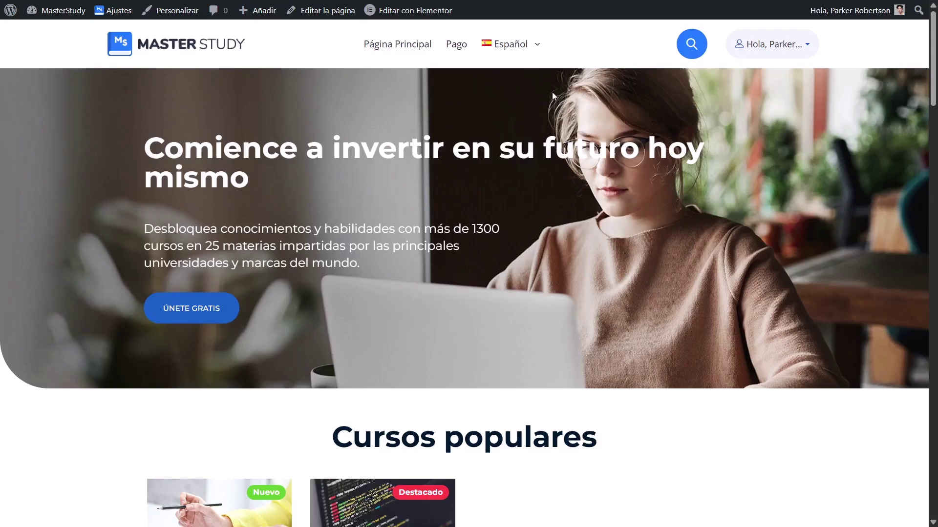
Step: Scroll the Spanish homepage, then switch the site language back to English
scroll(552, 93, "down", 10)
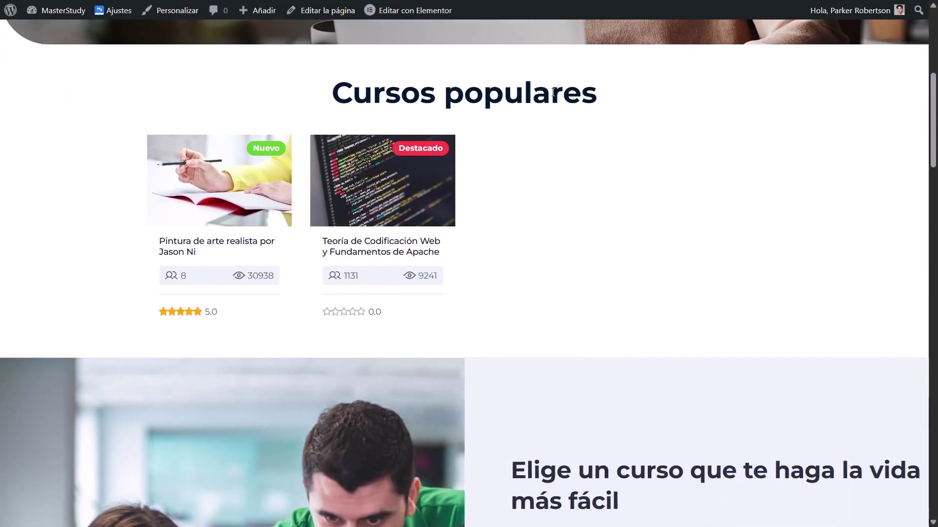
scroll(554, 96, "down", 10)
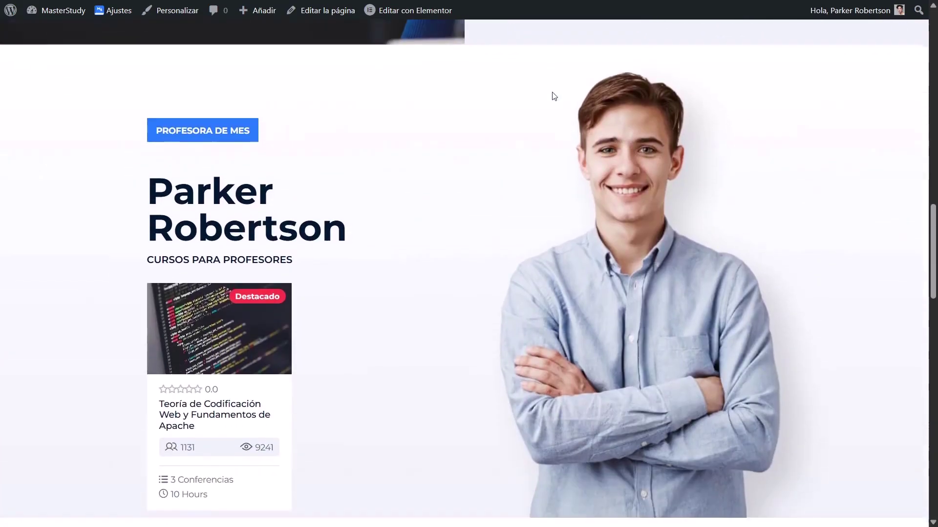
scroll(553, 96, "up", 20)
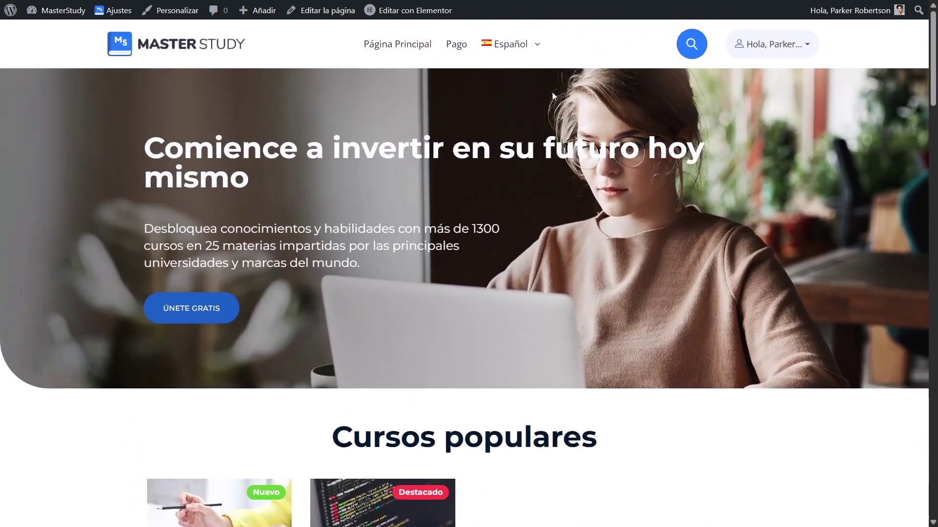
mouse_move(540, 45)
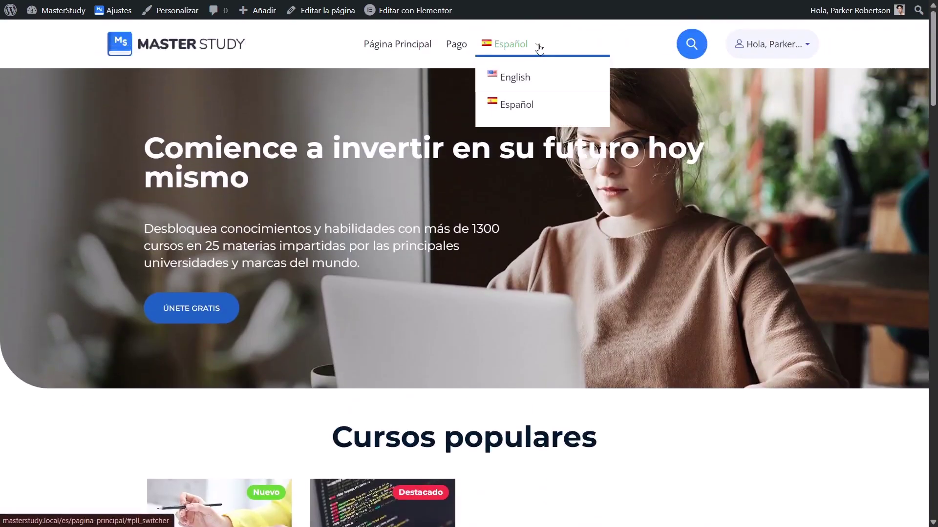
left_click(515, 86)
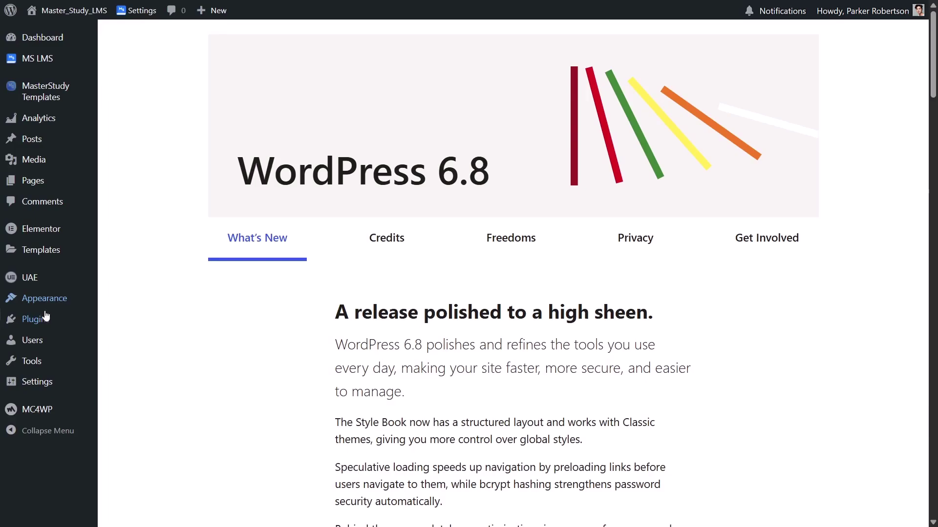
Step: Search the plugin directory for 'polylang', then install and activate Polylang
mouse_move(45, 317)
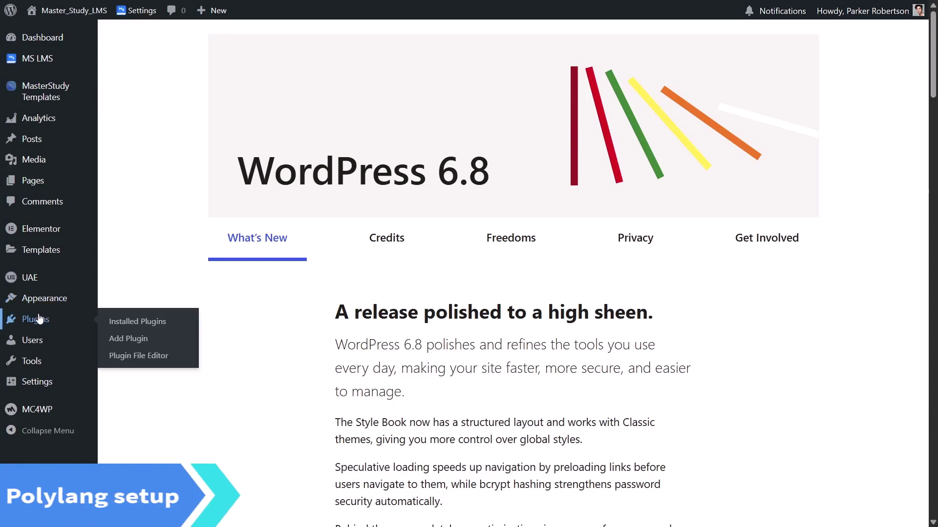
left_click(159, 345)
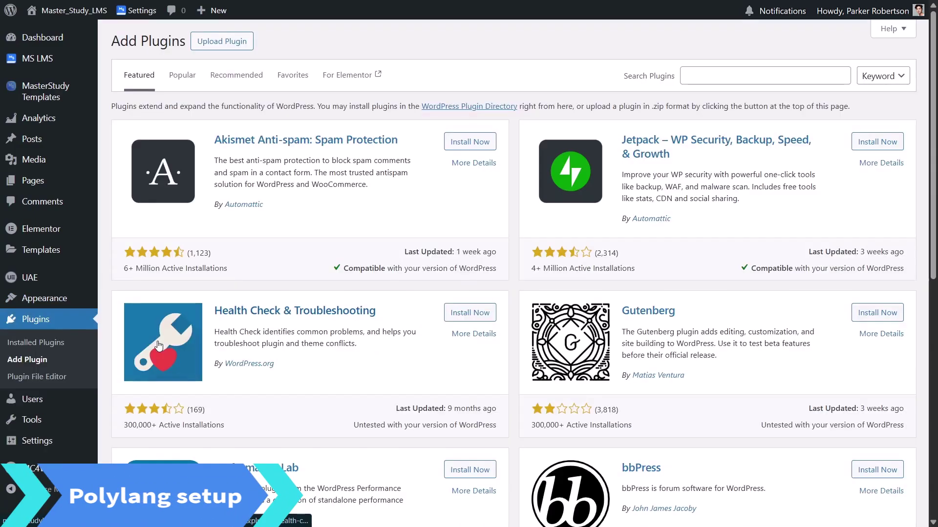
left_click(715, 76)
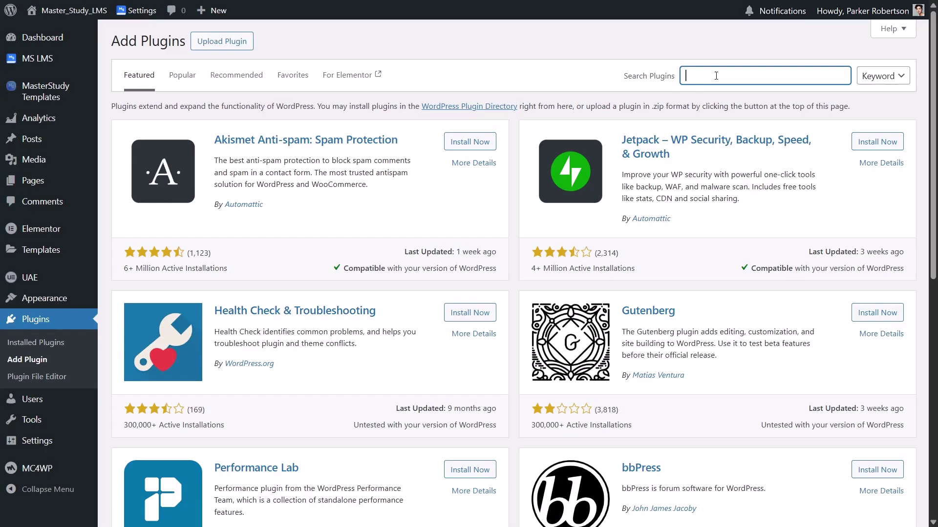
type("polylang")
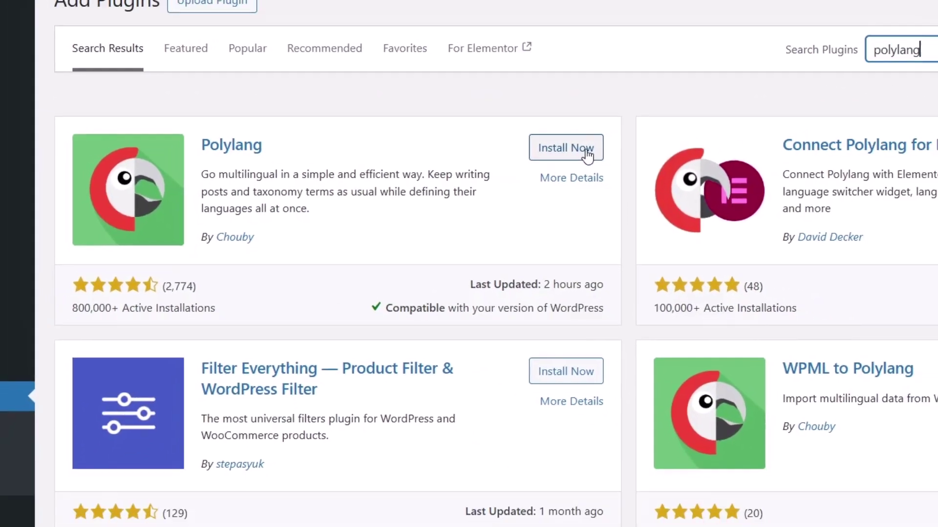
left_click(659, 150)
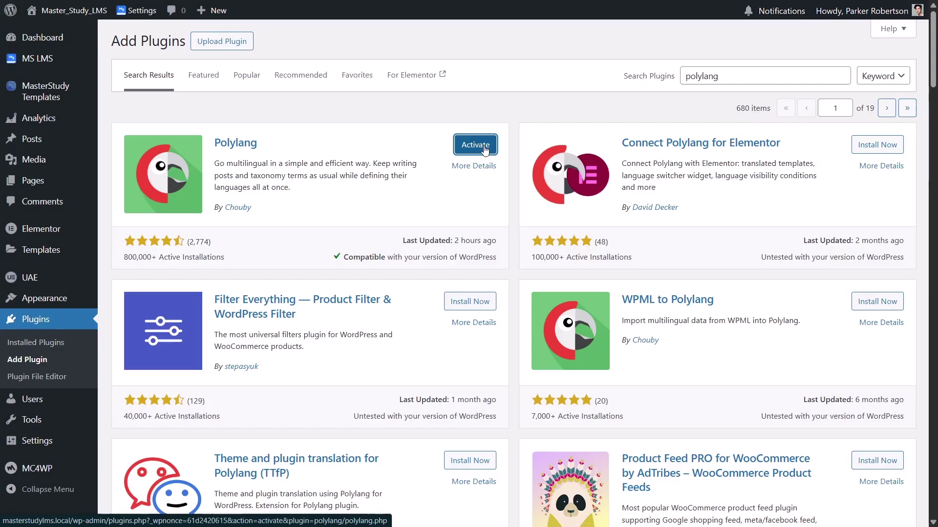
left_click(485, 150)
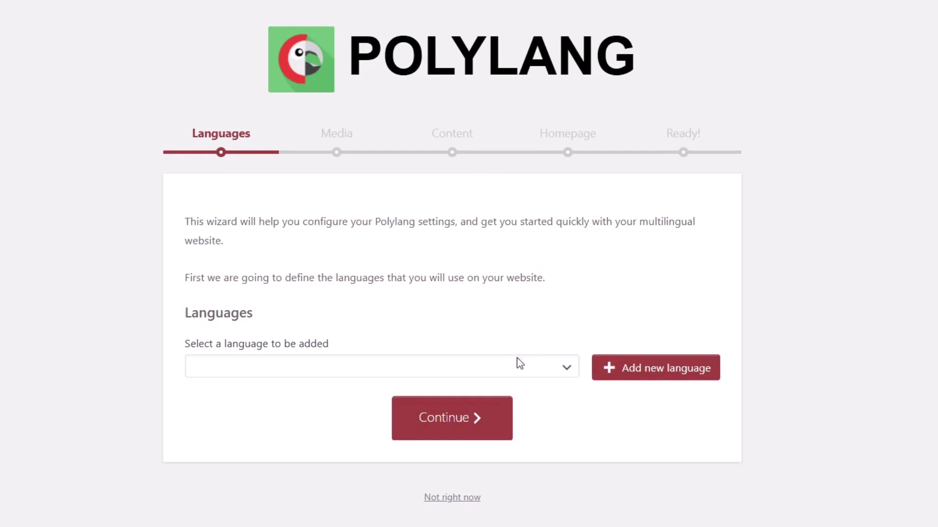
Step: Add English - en_US as a site language in the Polylang wizard
left_click(518, 299)
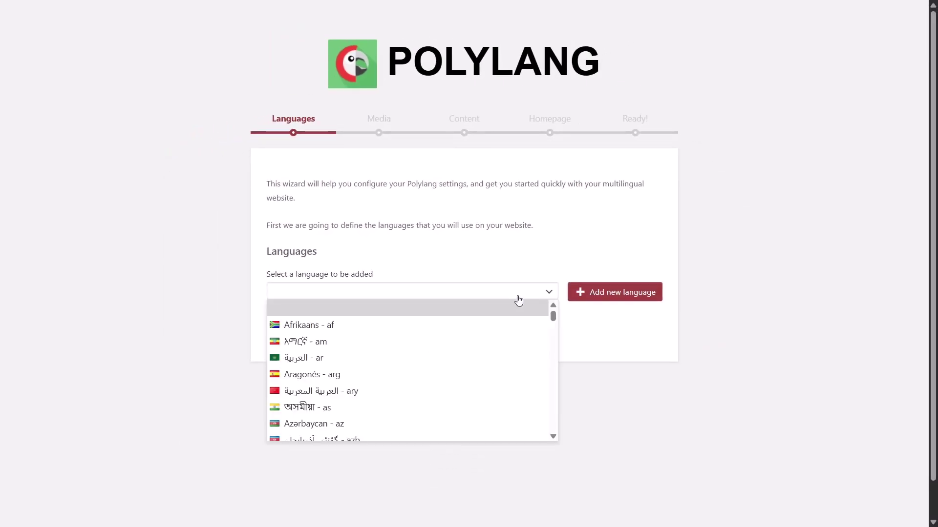
scroll(494, 358, "down", 3)
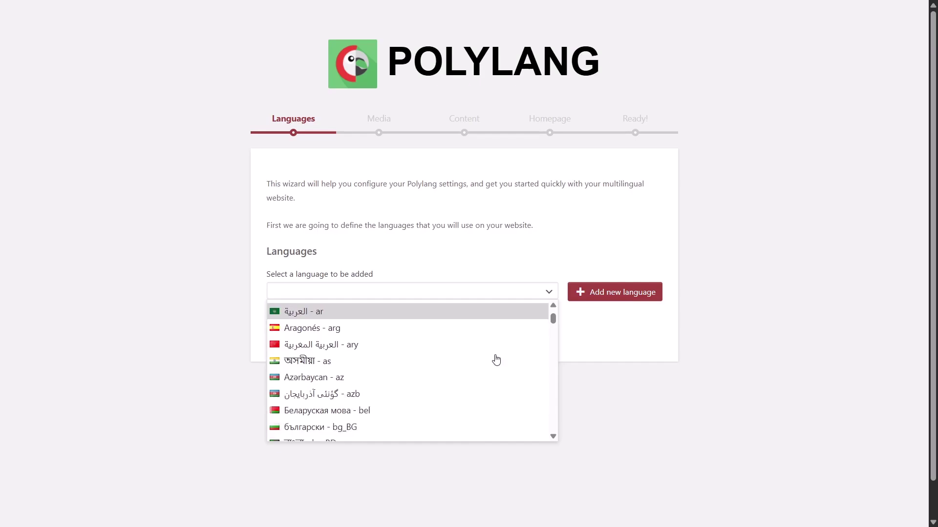
scroll(496, 360, "down", 5)
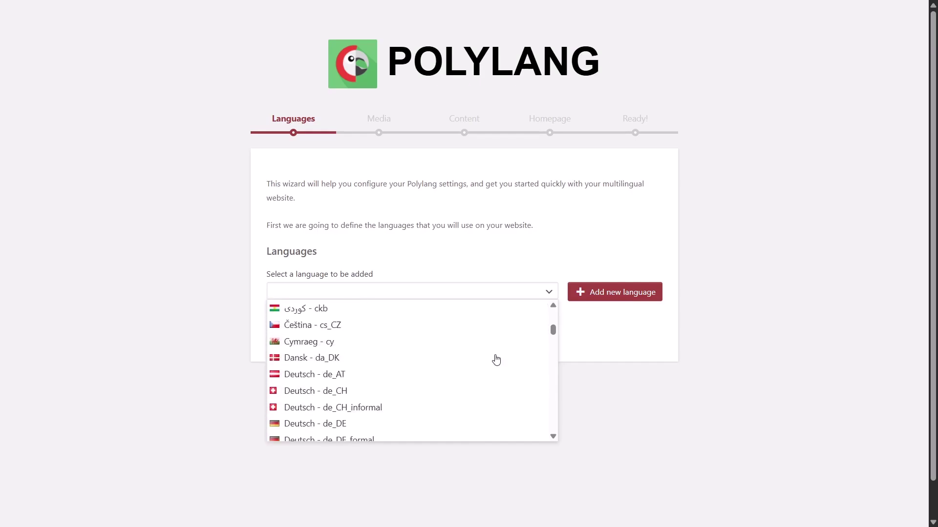
scroll(496, 360, "down", 2)
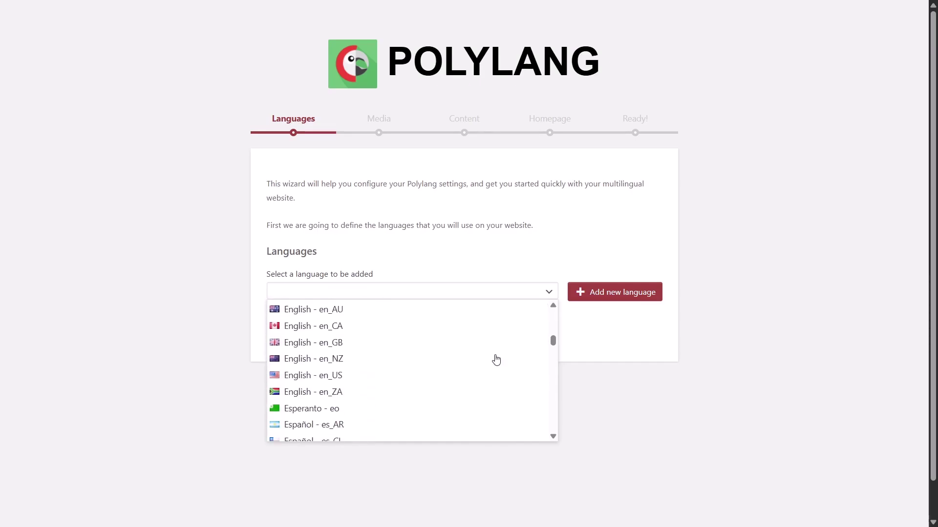
left_click(348, 376)
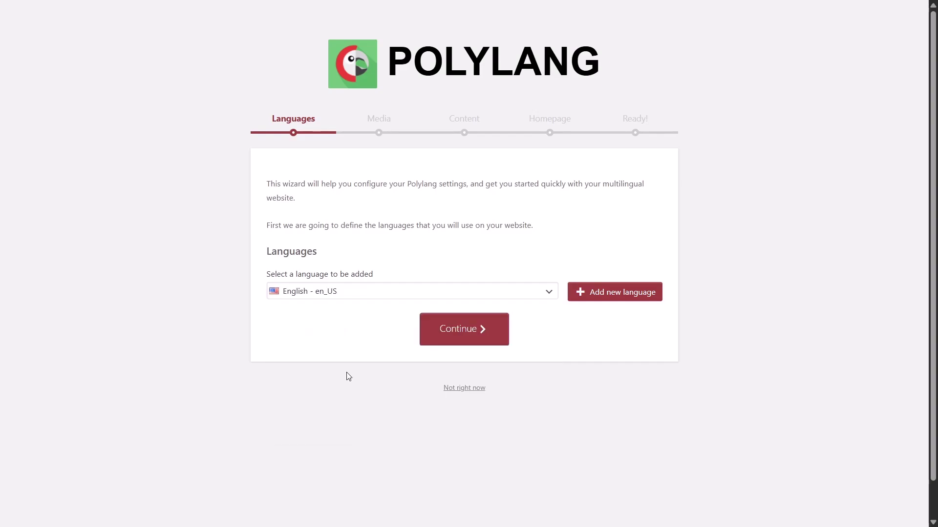
left_click(625, 302)
Step: Add Español - es_ES as the second site language
left_click(543, 292)
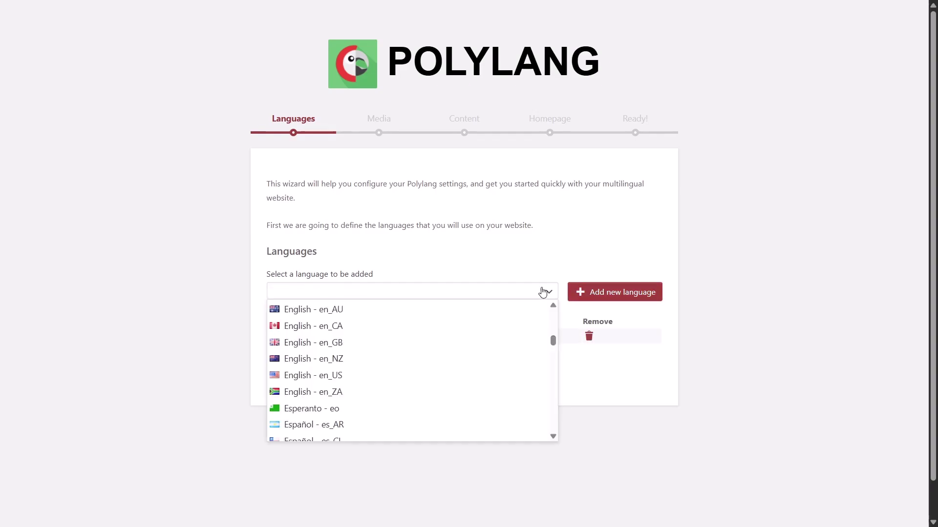
scroll(402, 380, "down", 3)
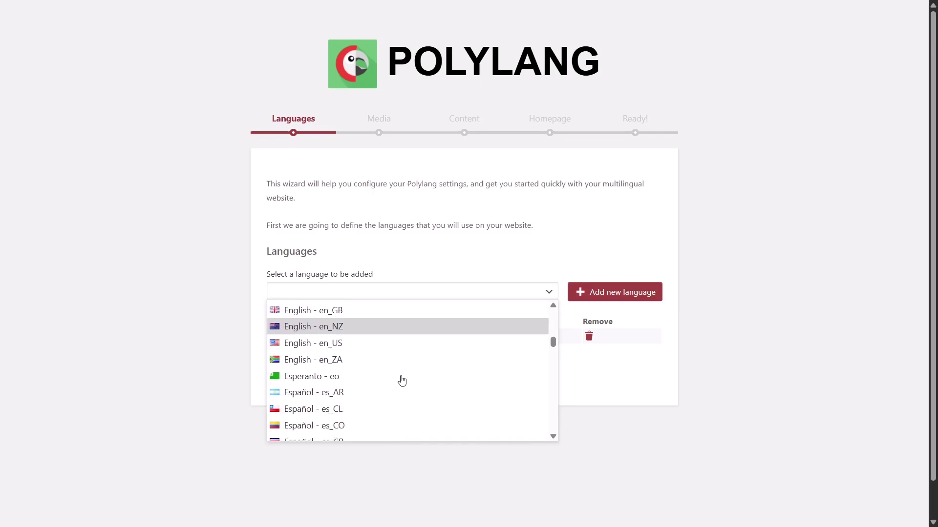
scroll(402, 380, "down", 3)
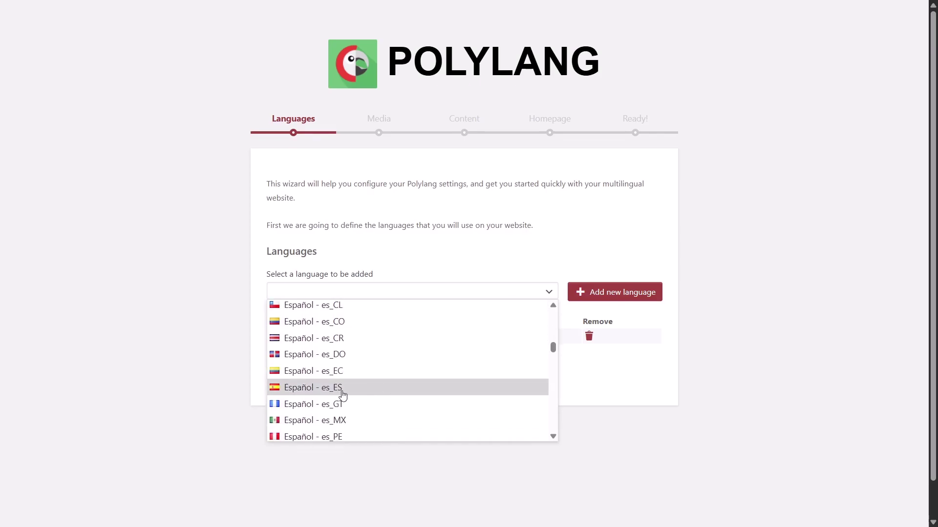
left_click(343, 394)
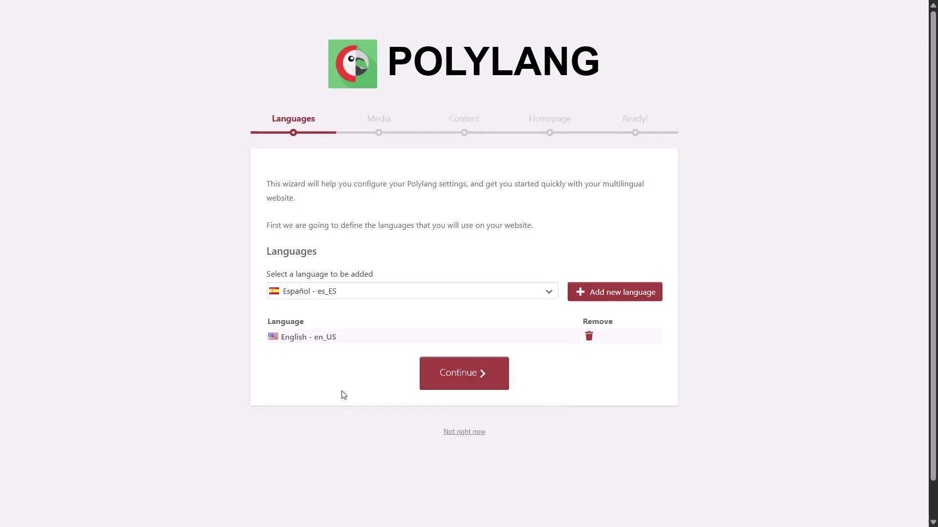
left_click(601, 293)
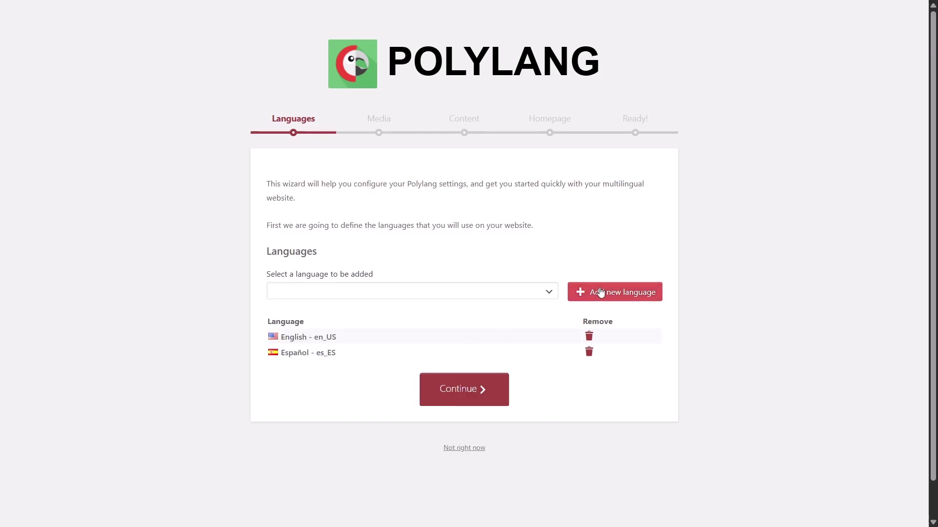
Step: Allow Polylang to translate media and assign English - en_US to unlabelled content
left_click(475, 391)
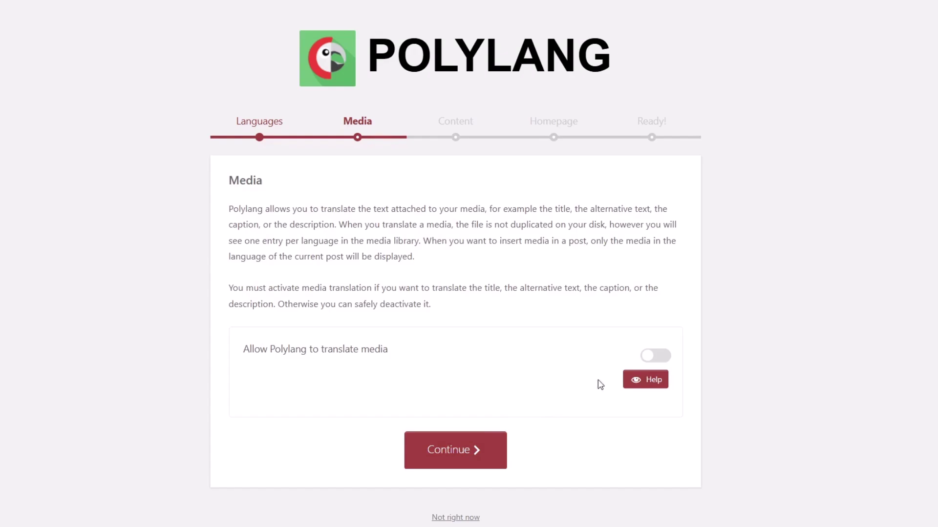
left_click(657, 358)
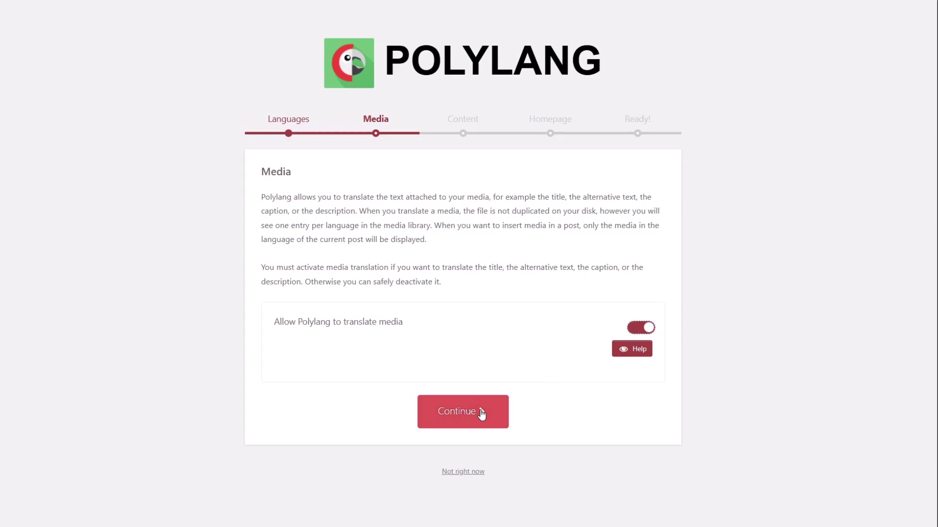
left_click(482, 407)
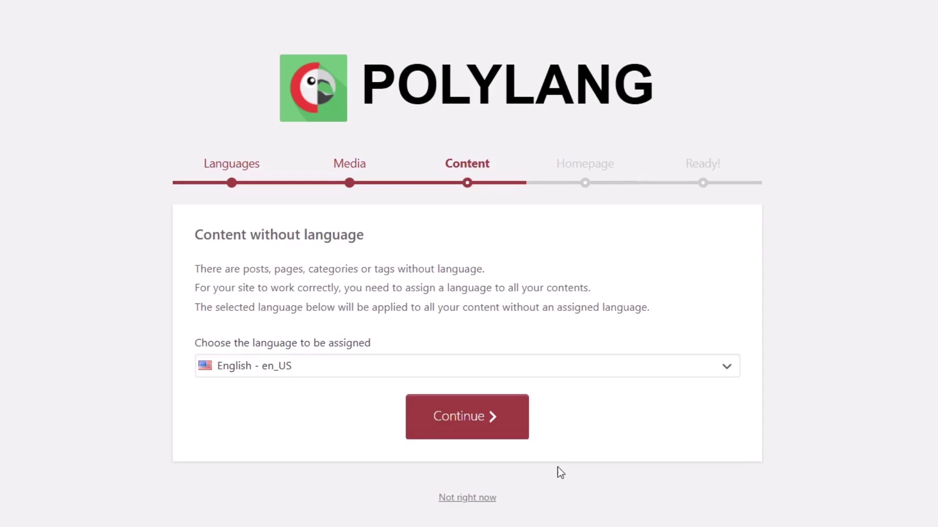
left_click(650, 372)
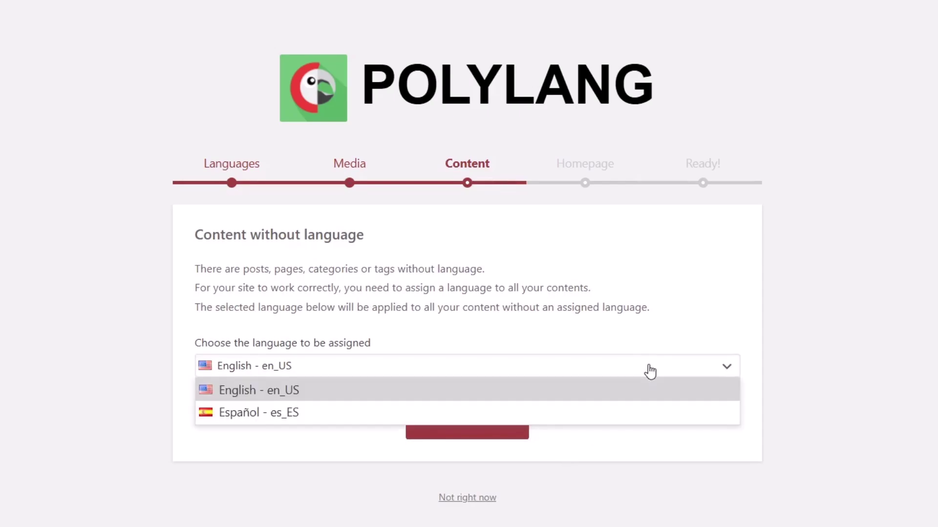
left_click(650, 372)
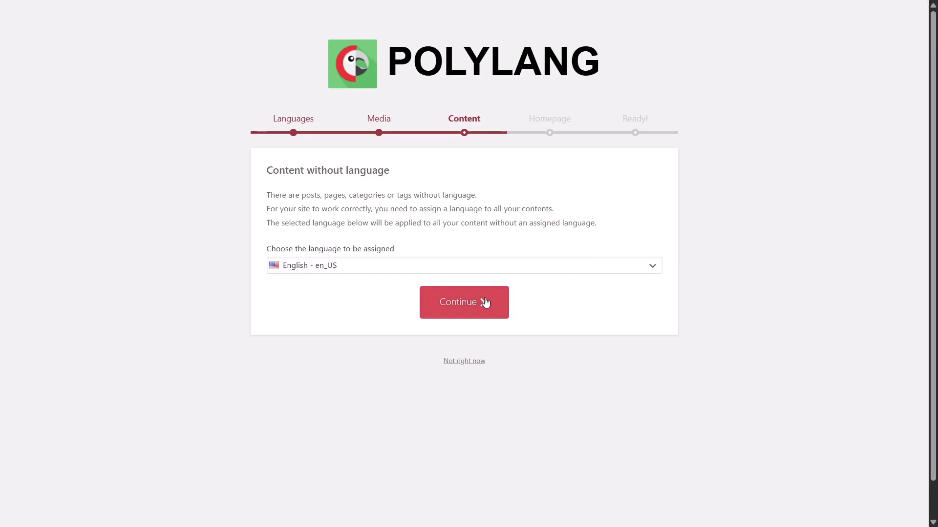
Step: Continue past the Content and Homepage steps and scroll the Ready! page
left_click(485, 302)
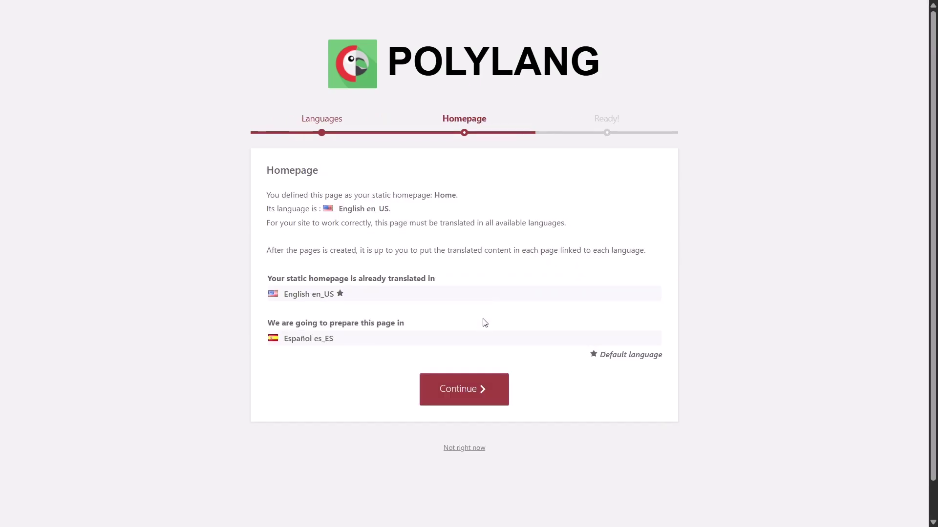
left_click(464, 400)
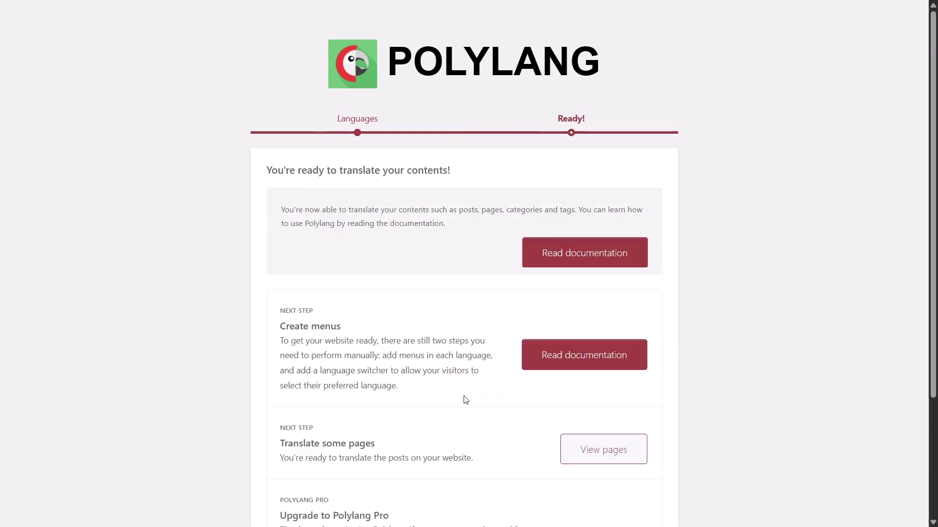
scroll(464, 397, "down", 3)
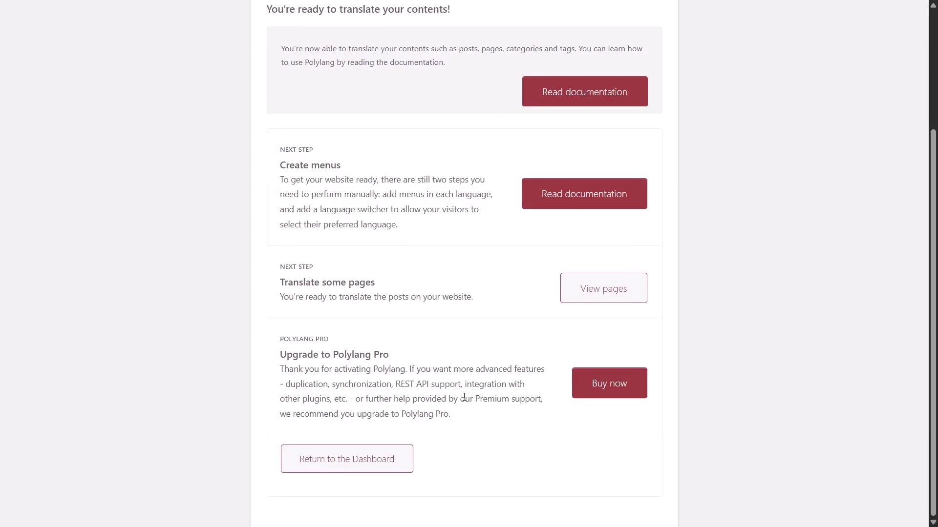
Step: Return to the dashboard and scroll the All Pages list with English and Spanish columns
left_click(368, 472)
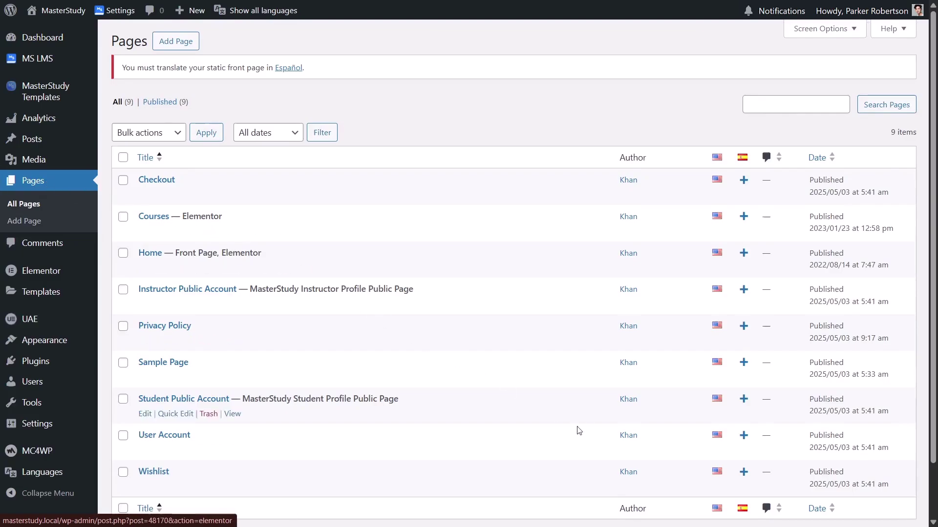
scroll(588, 433, "down", 2)
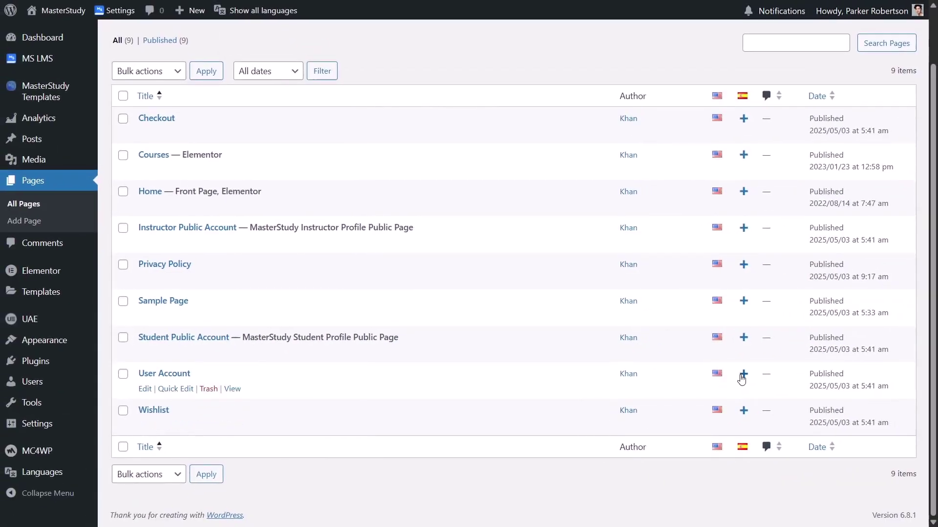
Step: Add a Spanish translation of User Account titled 'Cuenta De Usuario' and publish it
left_click(743, 374)
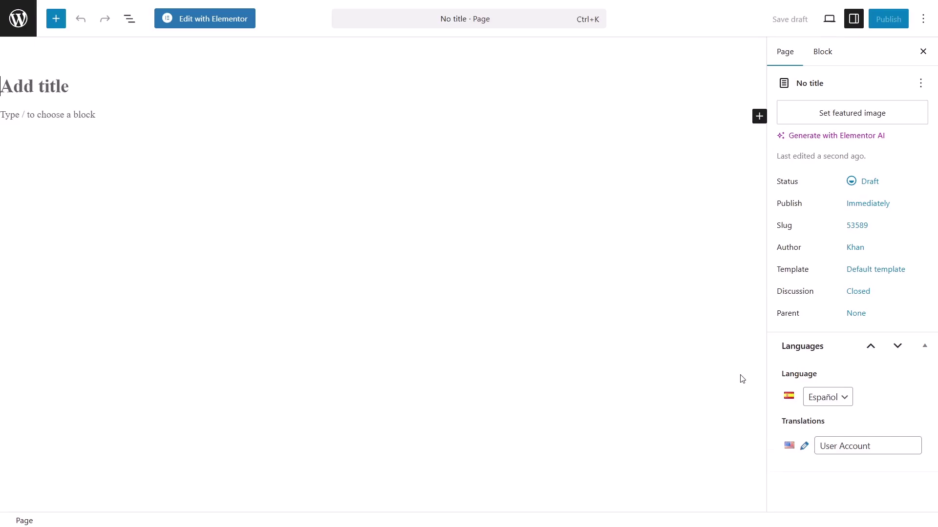
type("Cuenta ")
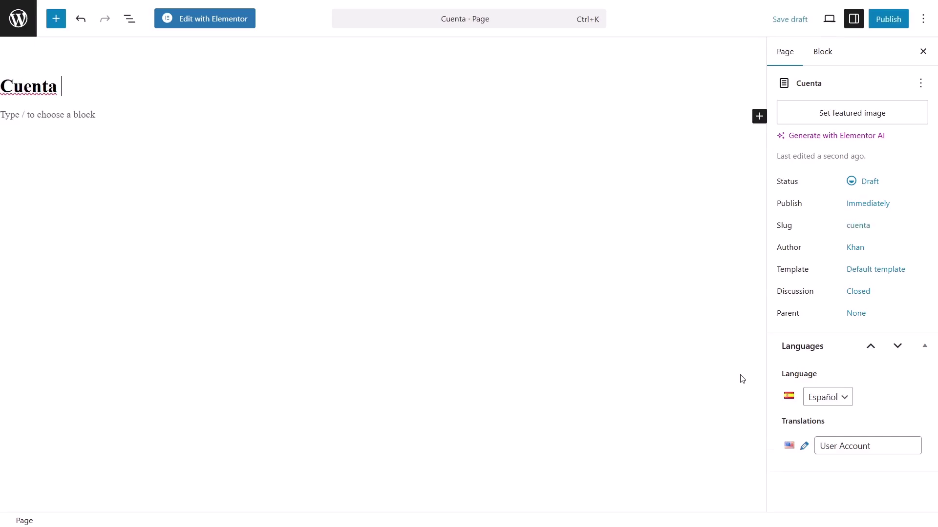
type("De Usu")
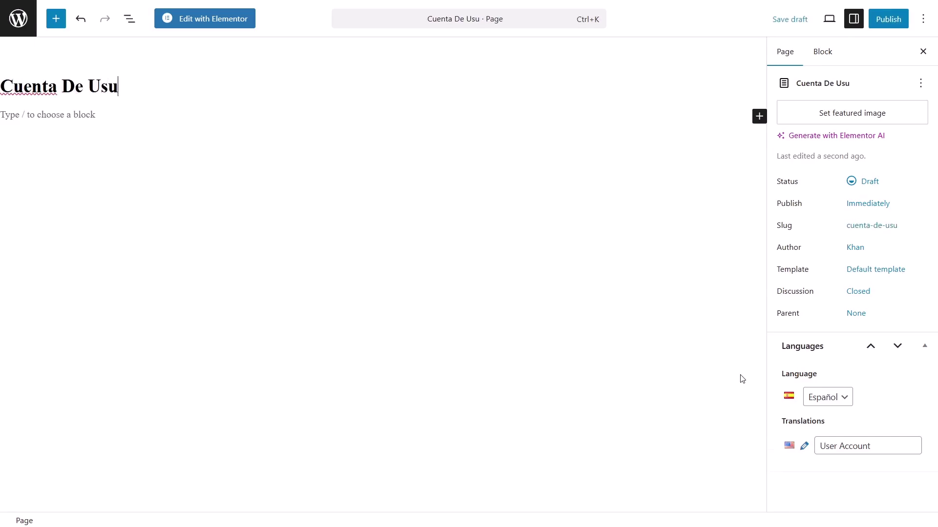
type("ario")
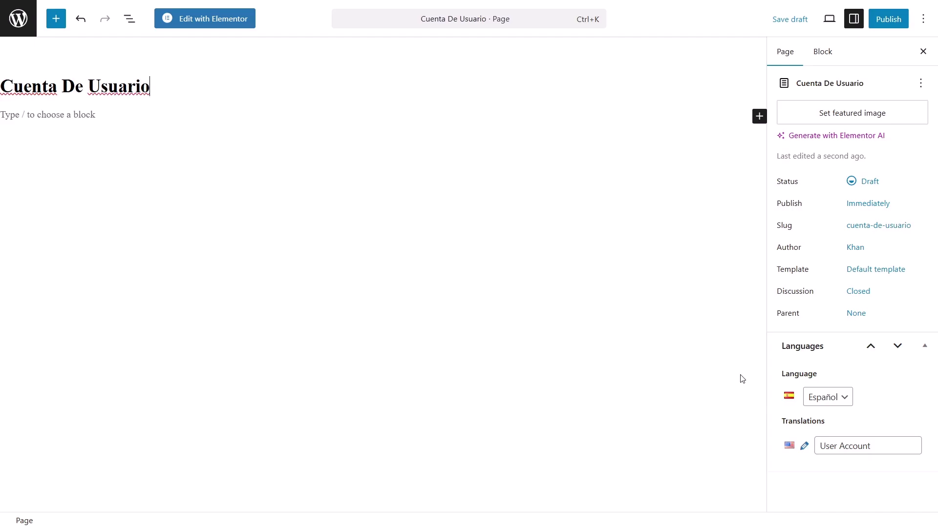
left_click(876, 20)
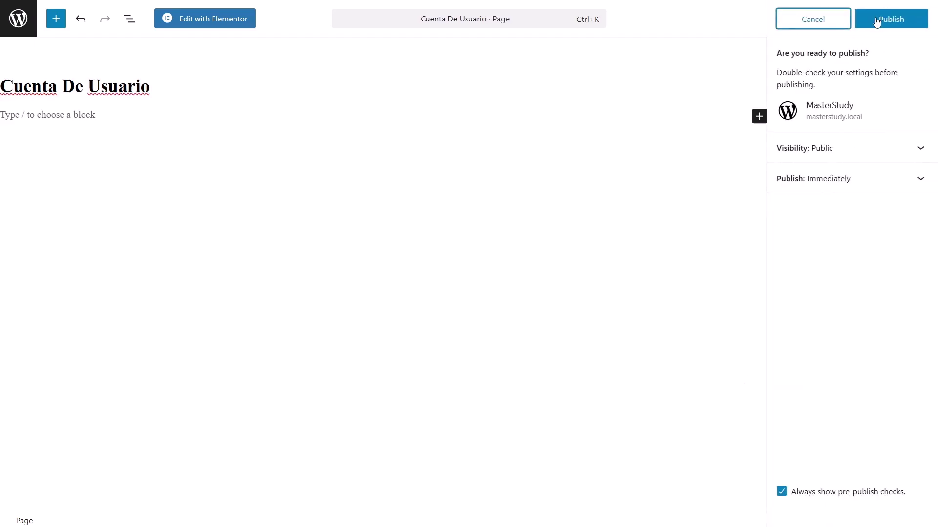
left_click(876, 21)
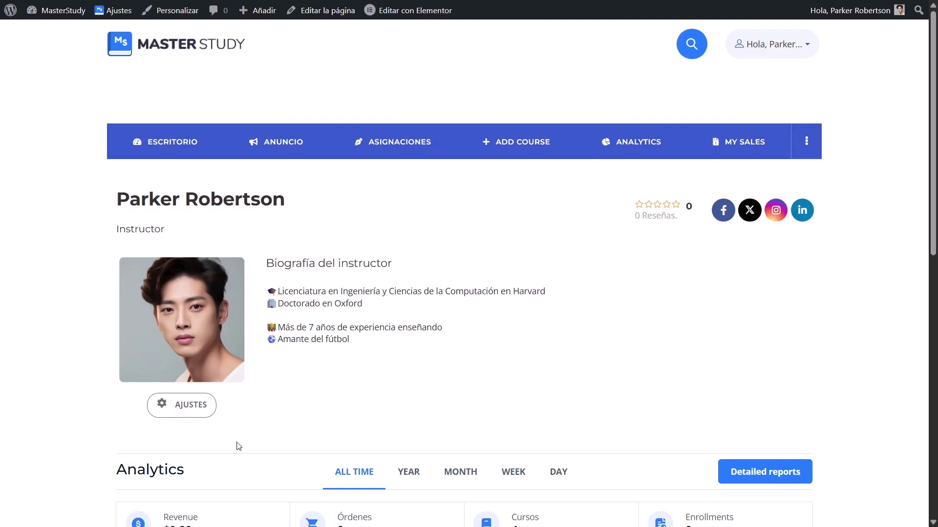
Step: Highlight the untranslated Analytics heading on the Spanish instructor page, then deselect it
left_click_drag(199, 472, 117, 471)
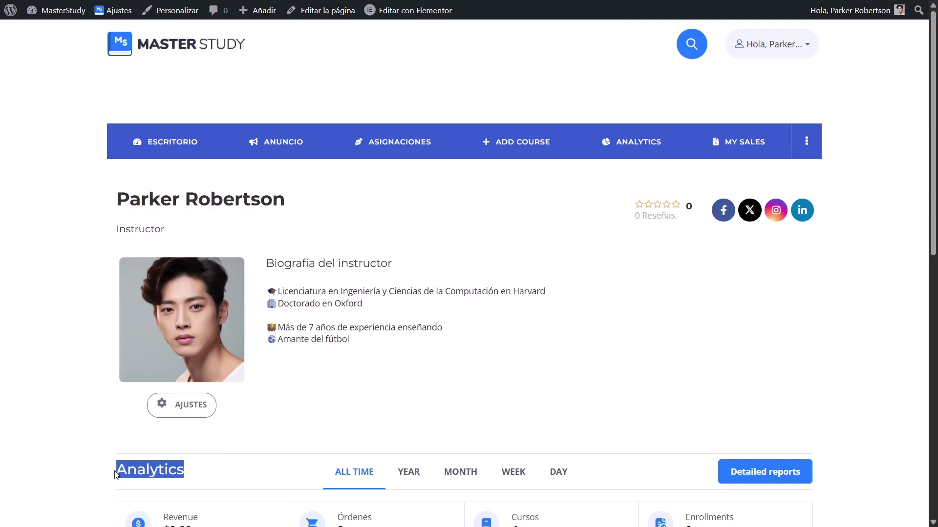
left_click(419, 239)
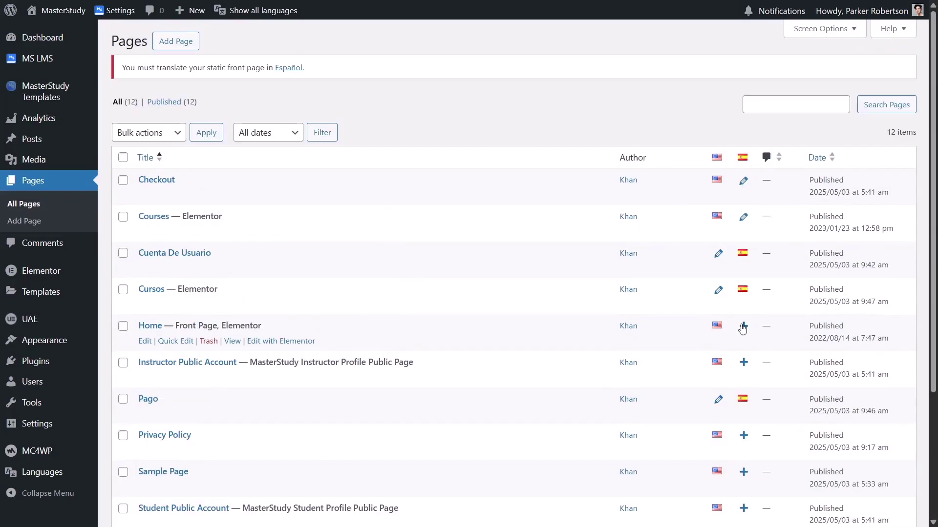
Step: Publish Spanish versions of Home (Página Principal) and Instructor Public Account
left_click(743, 326)
left_click(888, 18)
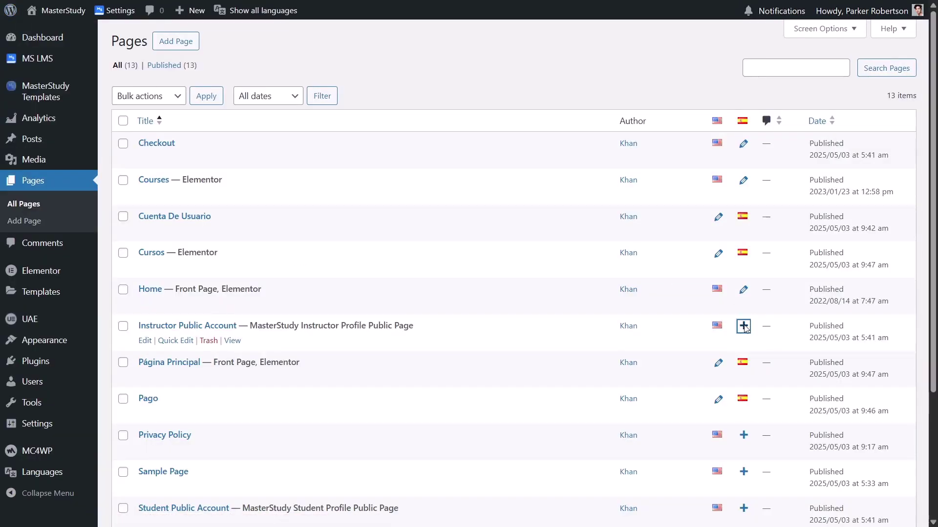
left_click(744, 327)
left_click(887, 18)
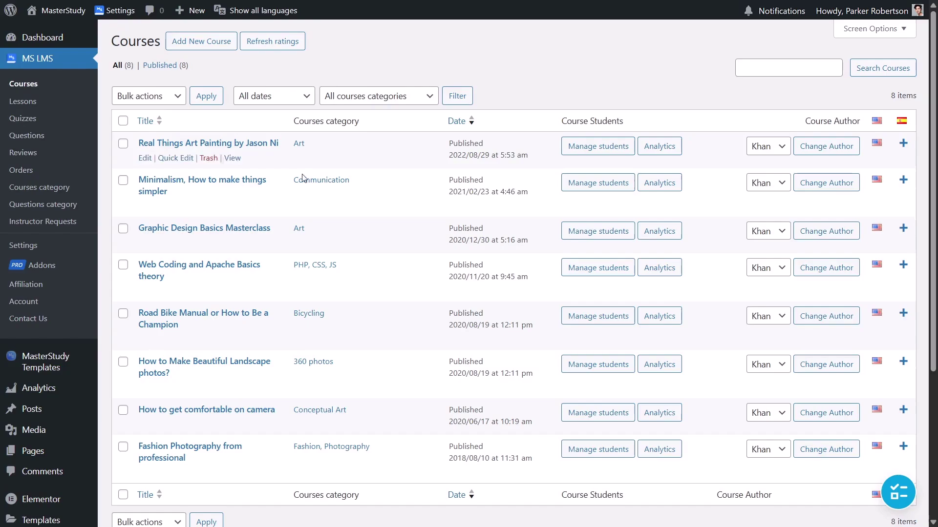
left_click(247, 269)
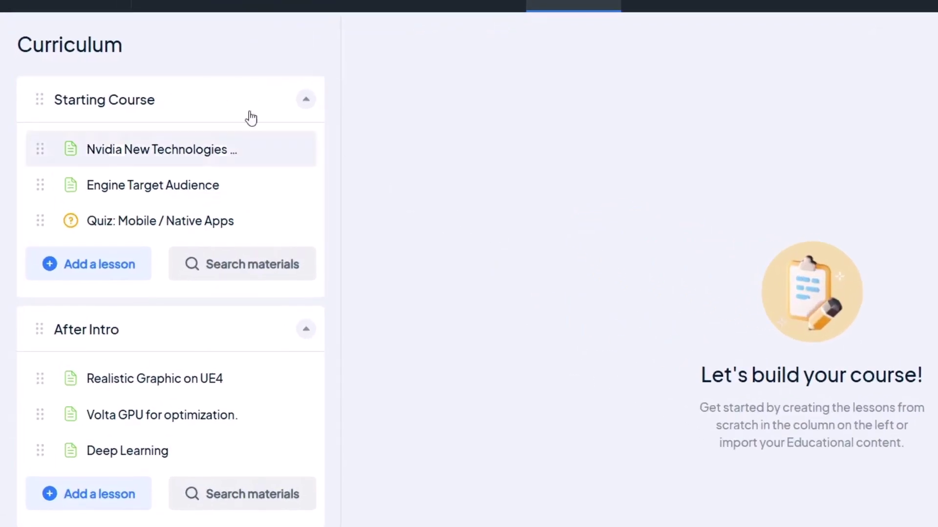
left_click(55, 2)
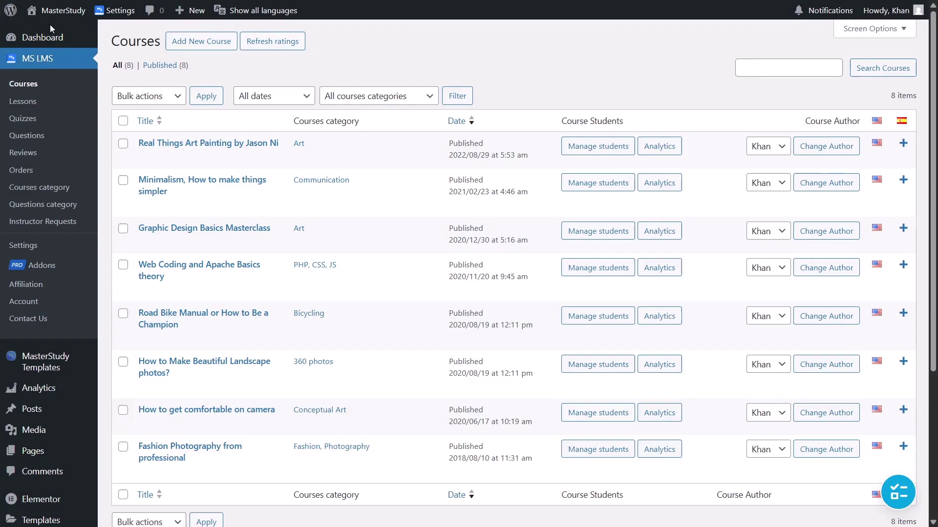
Step: Add a Spanish translation of the Engine Target Audience lesson titled 'Público Objetivo Del Motor' and publish it
left_click(39, 104)
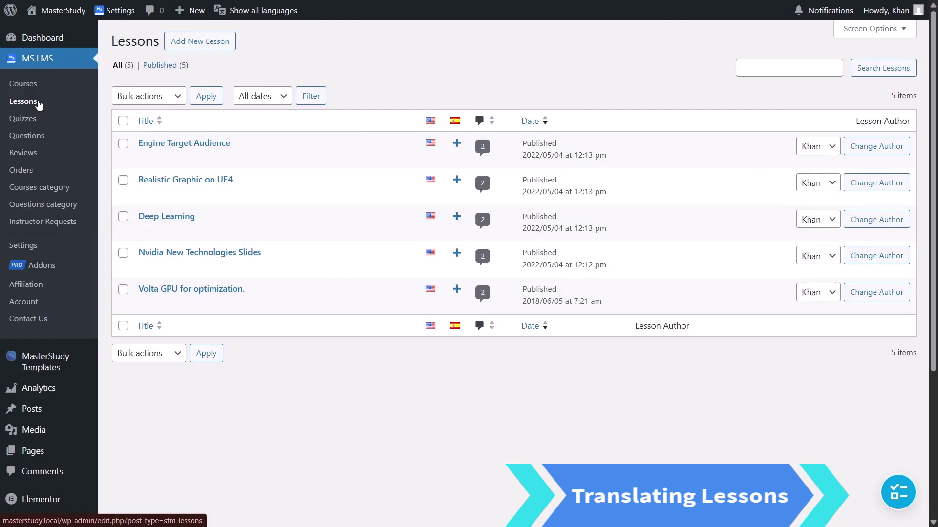
left_click(458, 145)
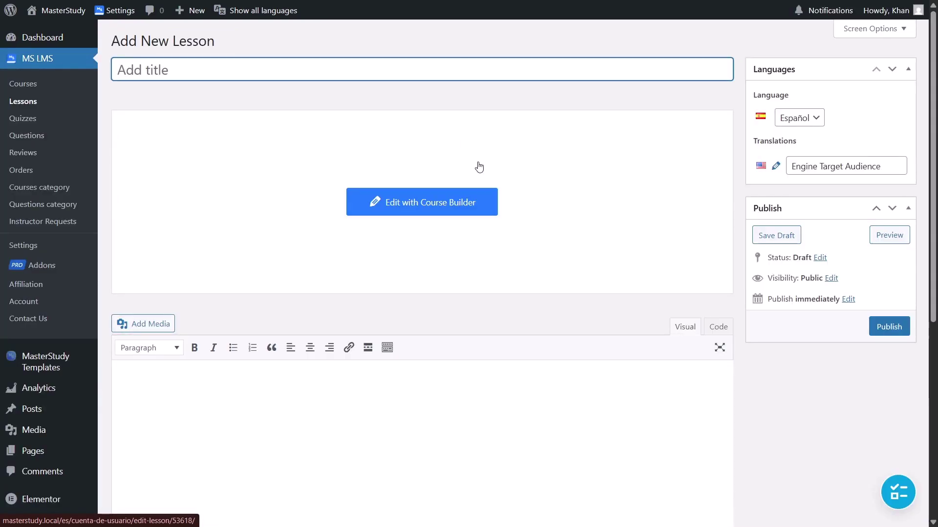
type("Público Objetivo Del Motor")
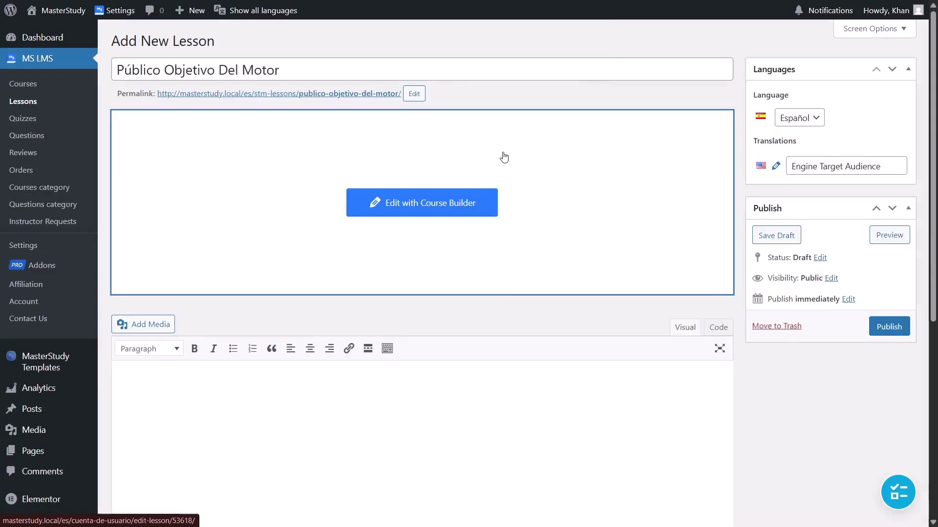
left_click(889, 327)
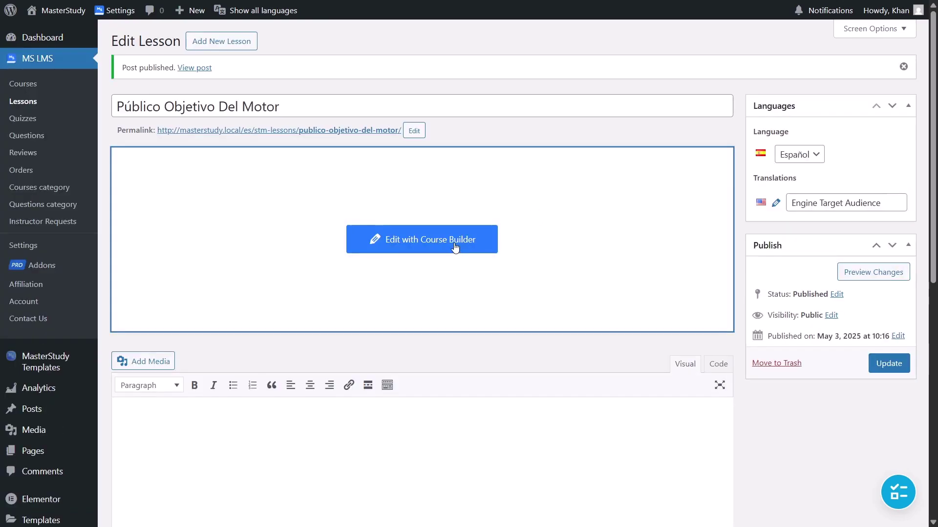
Step: Open the Spanish lesson Público Objetivo Del Motor and paste the Spanish text into its empty content
left_click(457, 245)
scroll(704, 247, "down", 4)
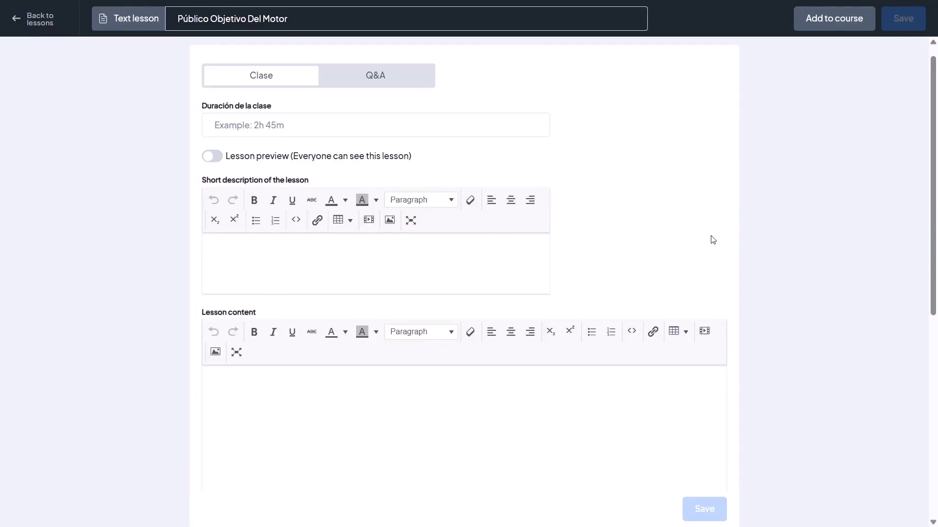
left_click(710, 239)
key("ctrl+v")
scroll(711, 237, "up", 5)
scroll(712, 236, "down", 6)
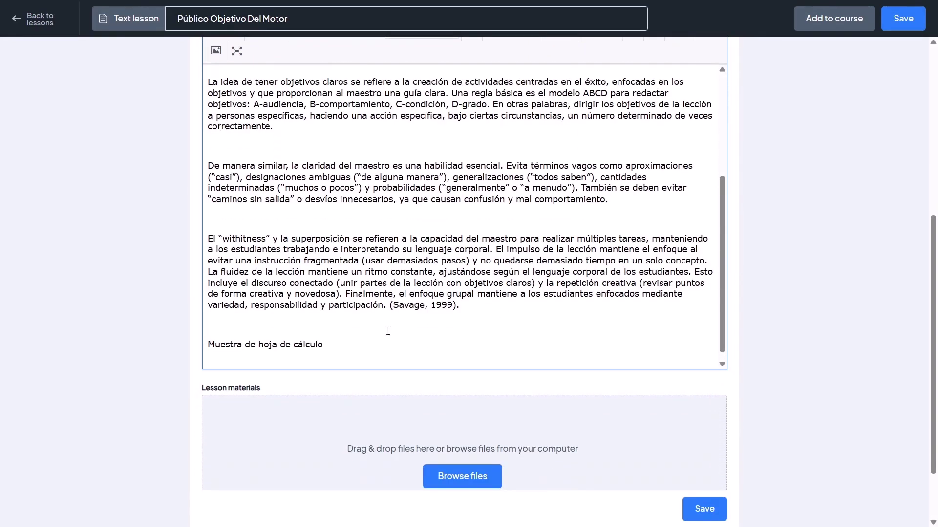
Step: Make the line 'Muestra de hoja de cálculo' bold, save the lesson and return to the lessons list
triple_click(205, 355)
scroll(257, 314, "up", 10)
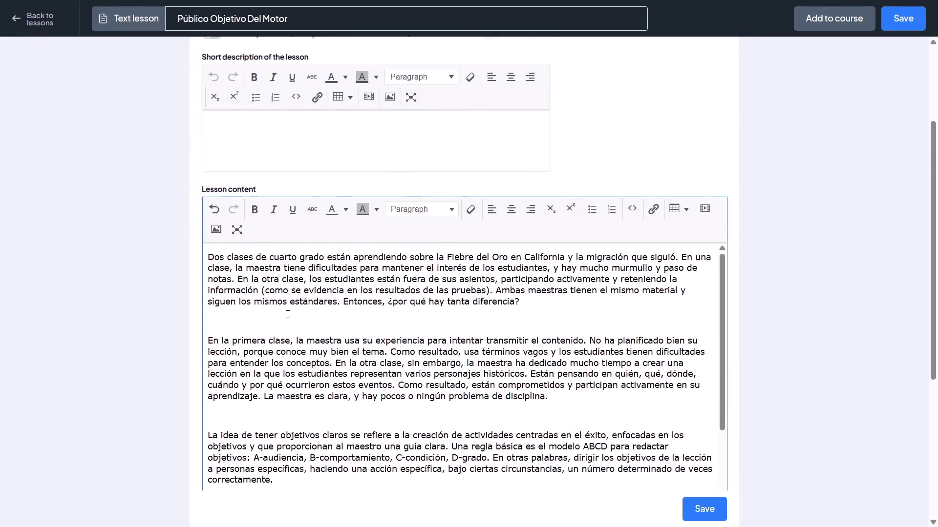
left_click(256, 212)
scroll(565, 256, "down", 10)
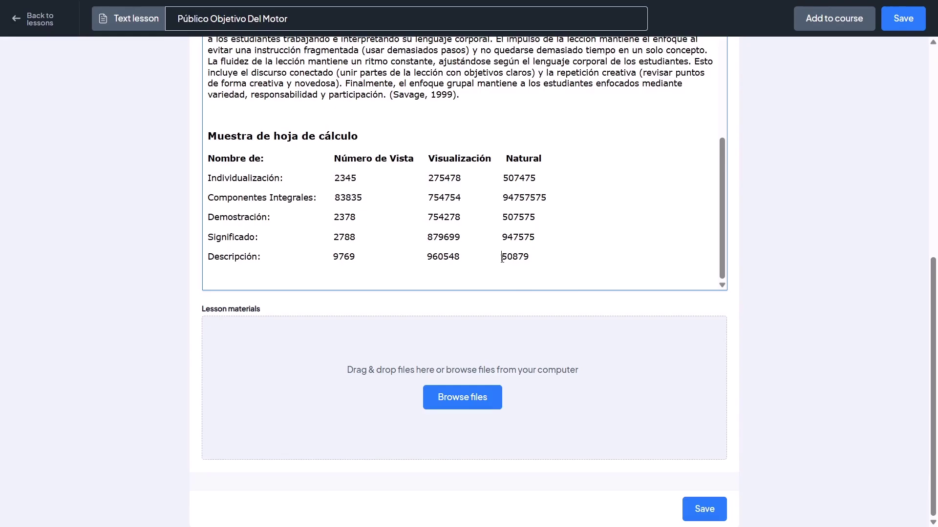
scroll(565, 256, "up", 3)
scroll(564, 256, "up", 15)
left_click(902, 19)
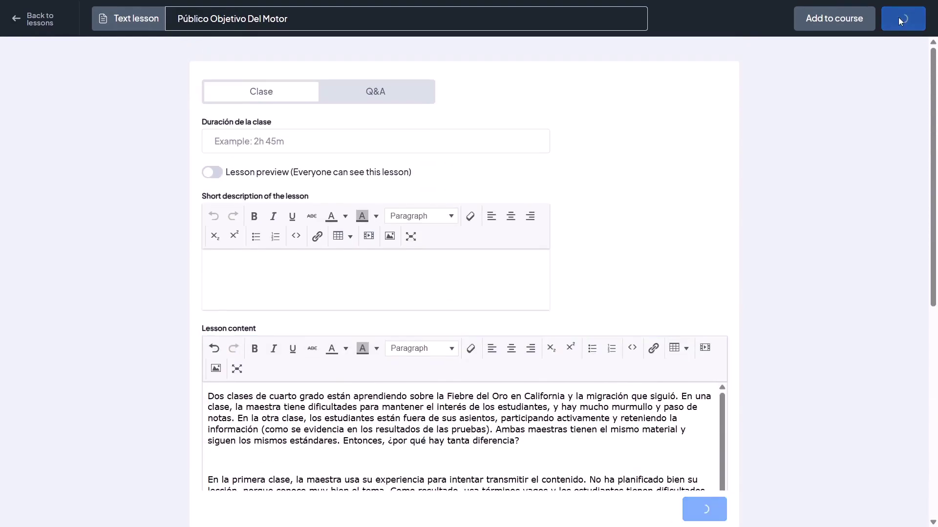
left_click(34, 19)
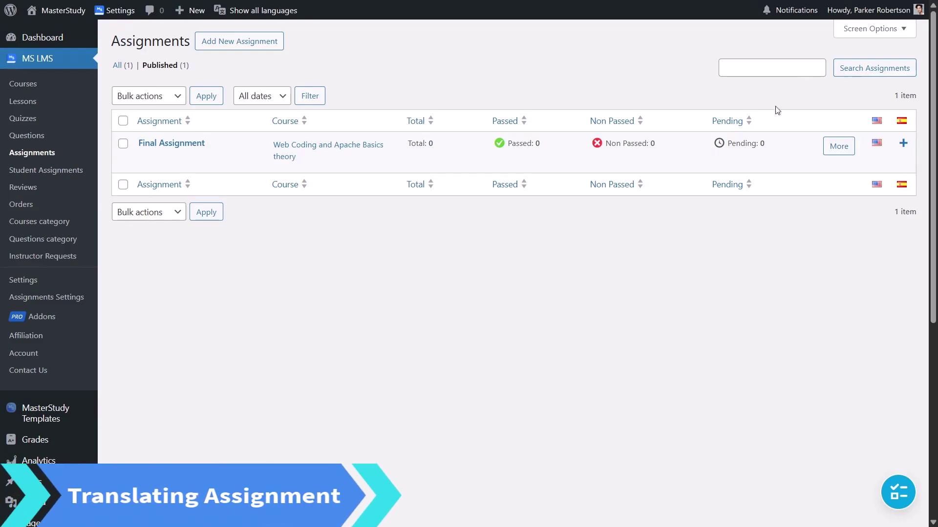
Step: Create the Spanish translation 'Tarea final' of Final Assignment with the pasted step-by-step instructions as its body
left_click(904, 143)
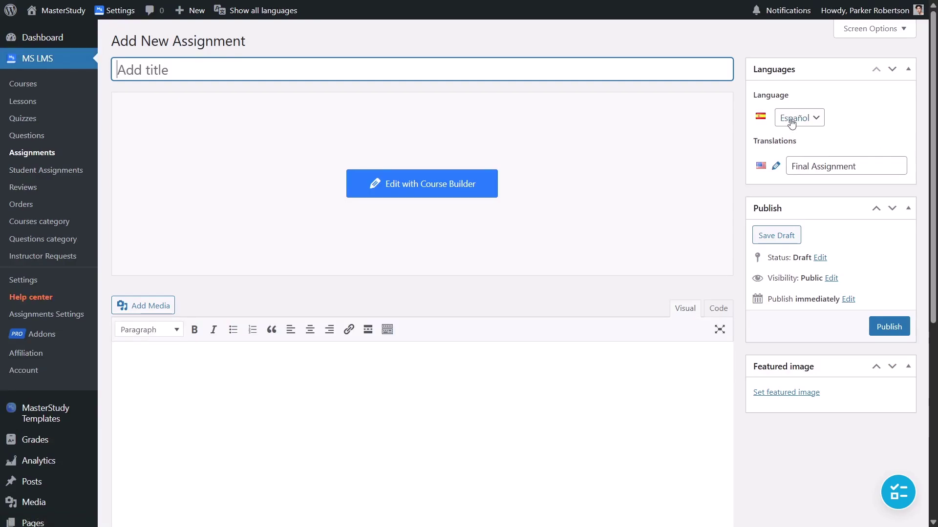
type("Tarea fina")
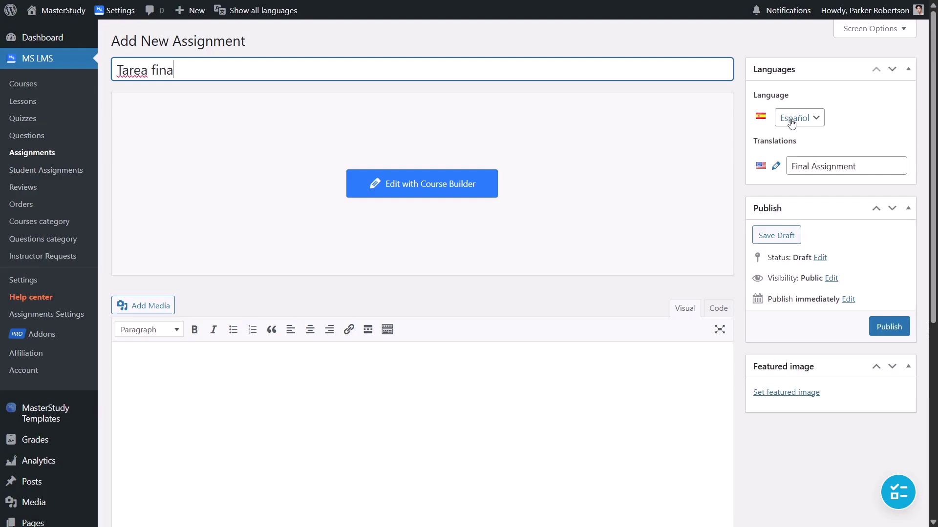
type("l")
left_click(298, 368)
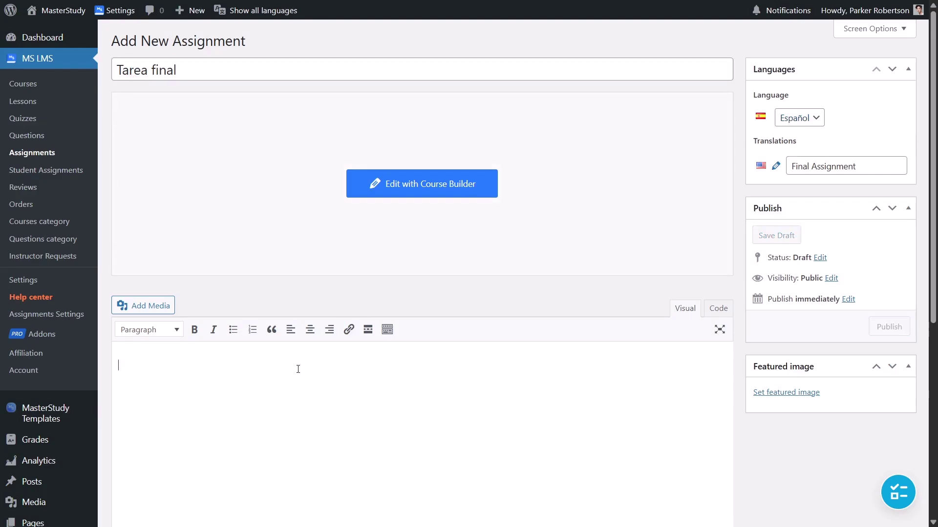
type("Lo que debes hacer: Crea un sitio web sencillo usando HTML y CSS. Solo una página con un título, algo de texto, una imagen y un poco de estilo. Ejecuta tu sitio web en tu computadora usando Apache (usa XAMPP o algo similar). Esto te ayudará a entender cómo se alojan y se ven los sitios web en un navegador. Prueba tu sitio: abre el navegador, entra a localhost, y verifica que la página se muestre bien. Envía los archivos del proyecto: Coloca tu archivo HTML, CSS, imágenes y todo lo necesario en una carpeta. Comprime esa carpeta en un archivo .zip. Nómbralo así: TuNombre_TareaWeb.zip Envíalo a [inserta método de entrega].")
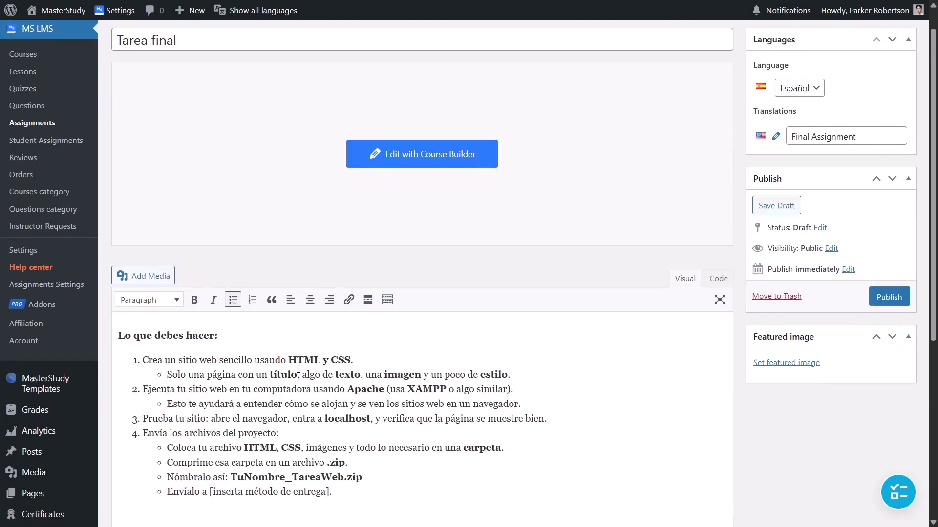
scroll(298, 369, "up", 1)
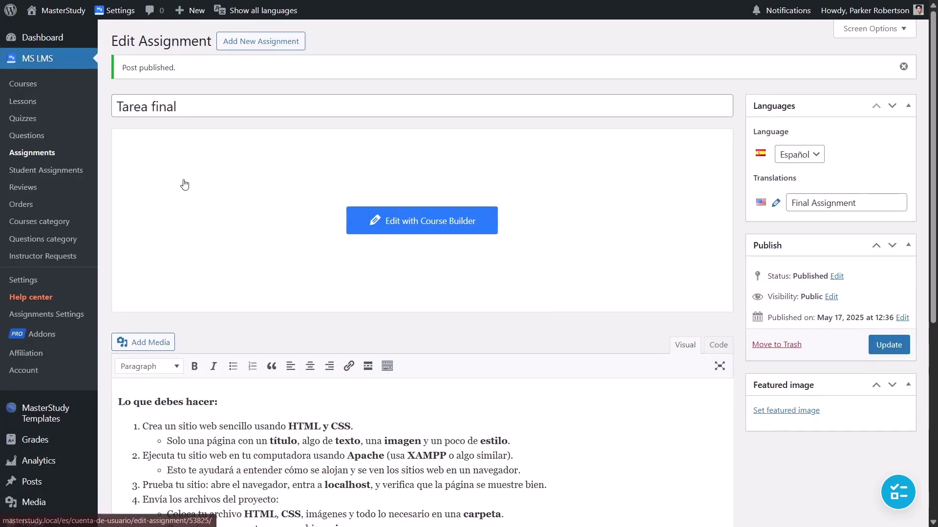
Step: From the Quizzes list, start a Spanish translation draft of Quiz: Mobile / Native Apps, leaving its title empty
left_click(59, 121)
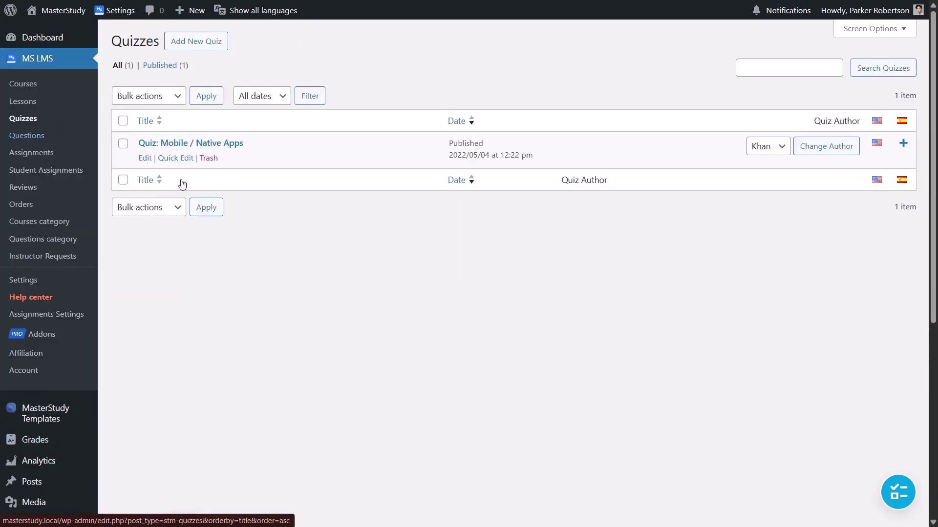
left_click(902, 145)
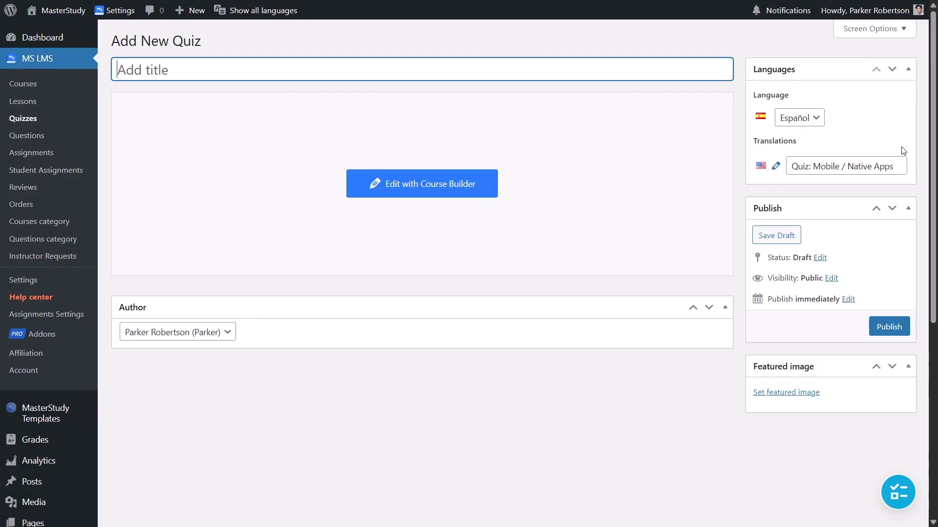
type("Only title in spanish")
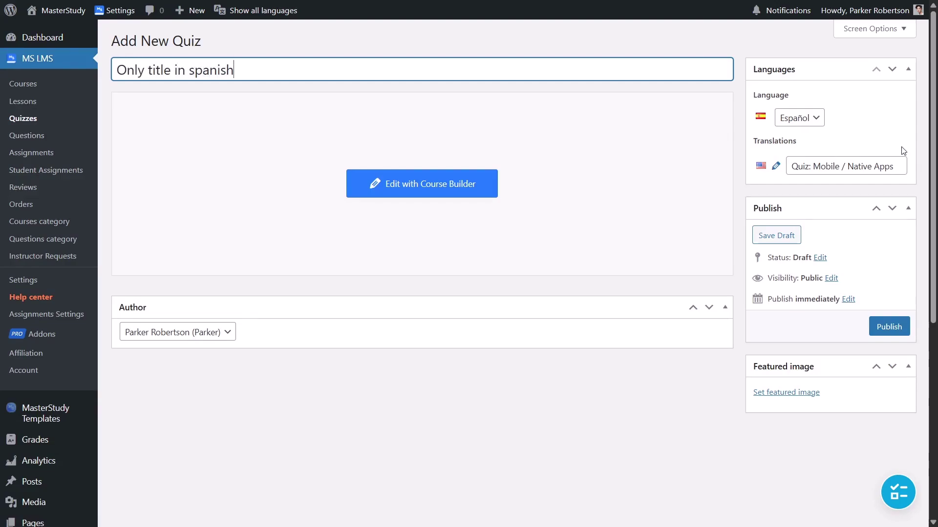
type("?")
key("BackSpace")
key("BackSpace")
key("BackSpace")
key("BackSpace")
key("BackSpace")
key("BackSpace")
key("BackSpace")
key("BackSpace")
key("BackSpace")
key("BackSpace")
key("BackSpace")
key("BackSpace")
key("BackSpace")
key("BackSpace")
key("BackSpace")
key("BackSpace")
key("BackSpace")
key("BackSpace")
key("BackSpace")
key("BackSpace")
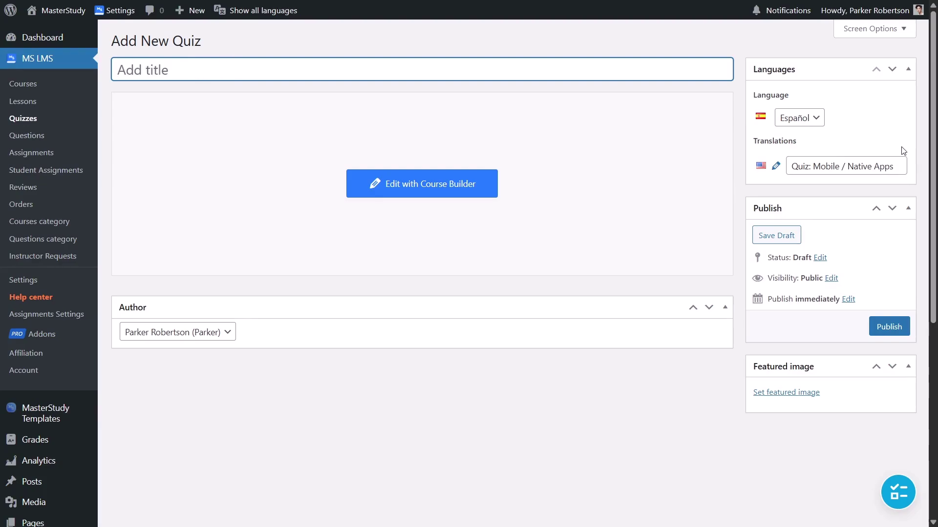
Step: Translate the Web Coding course into Spanish as 'Teoria de Codificacion Web y Fundamentos de Apache' and publish it
left_click(39, 88)
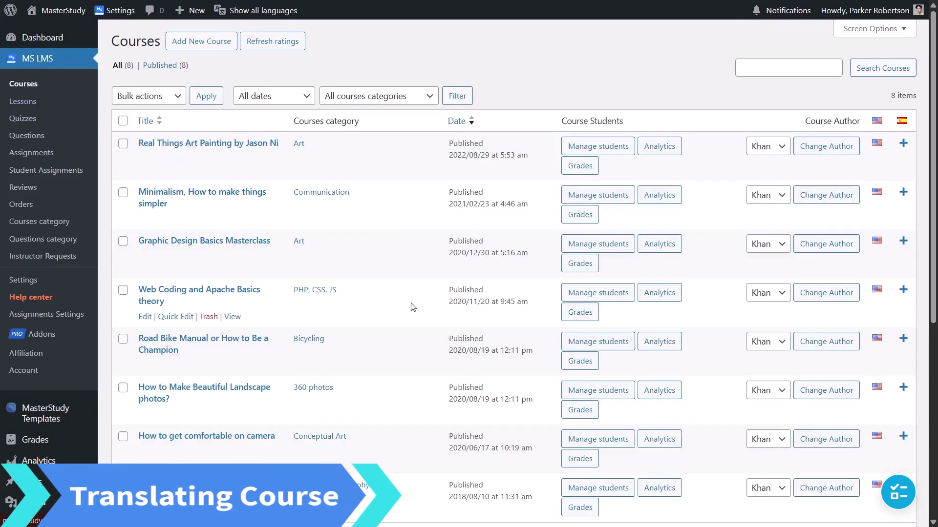
left_click(904, 291)
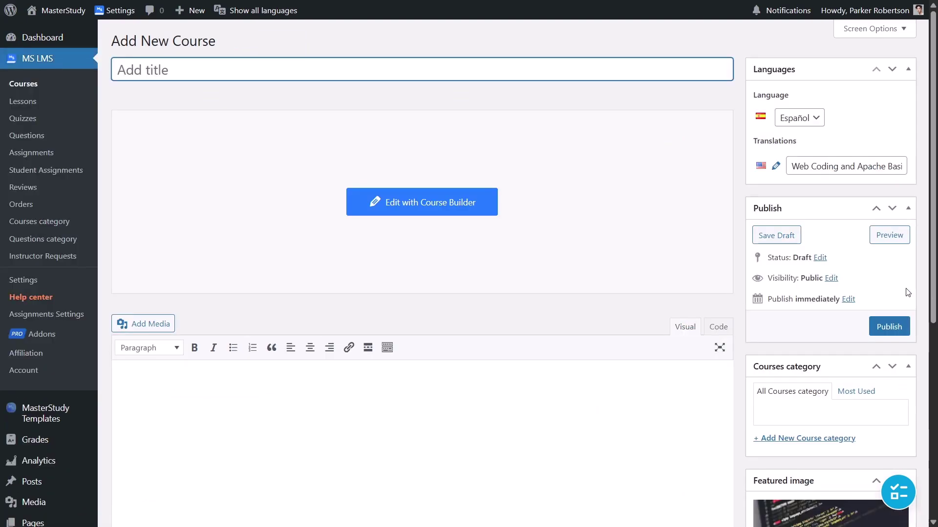
type("Teoria de Codific")
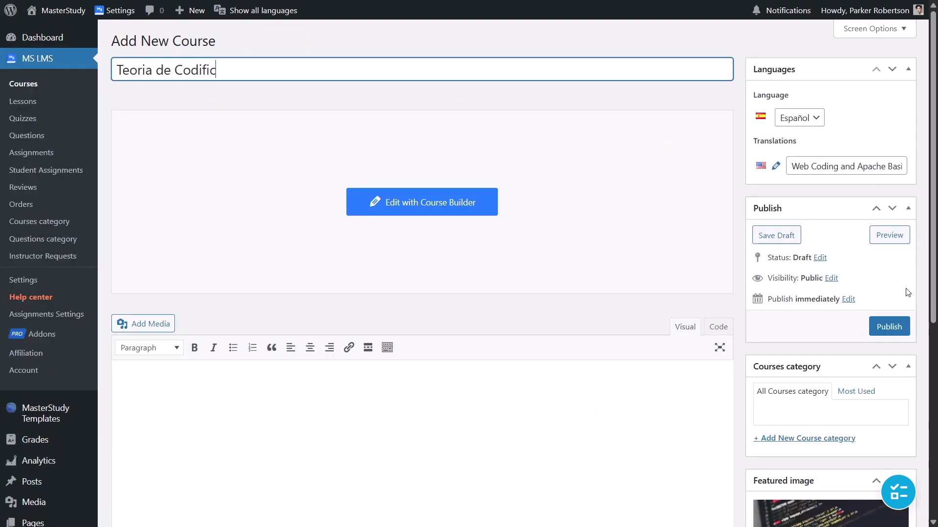
type("acion Web y Fu")
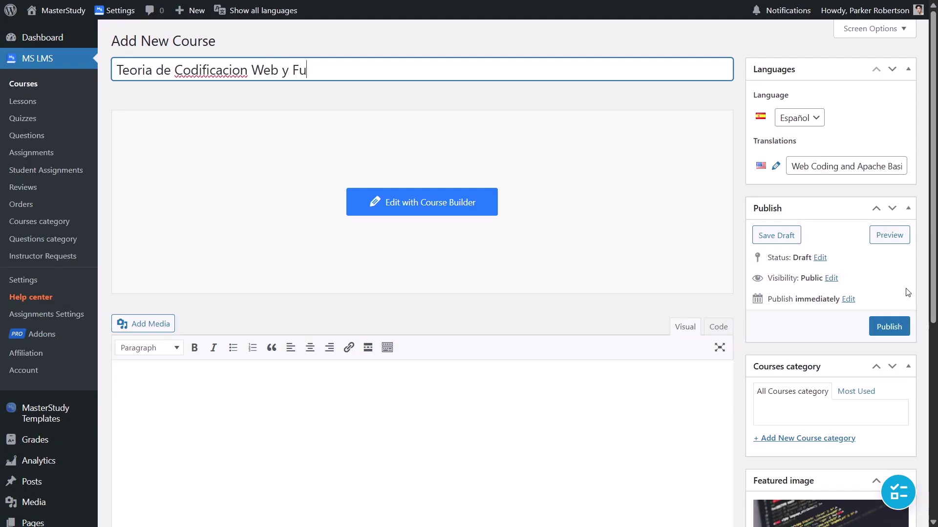
type("ndamentos de Apa")
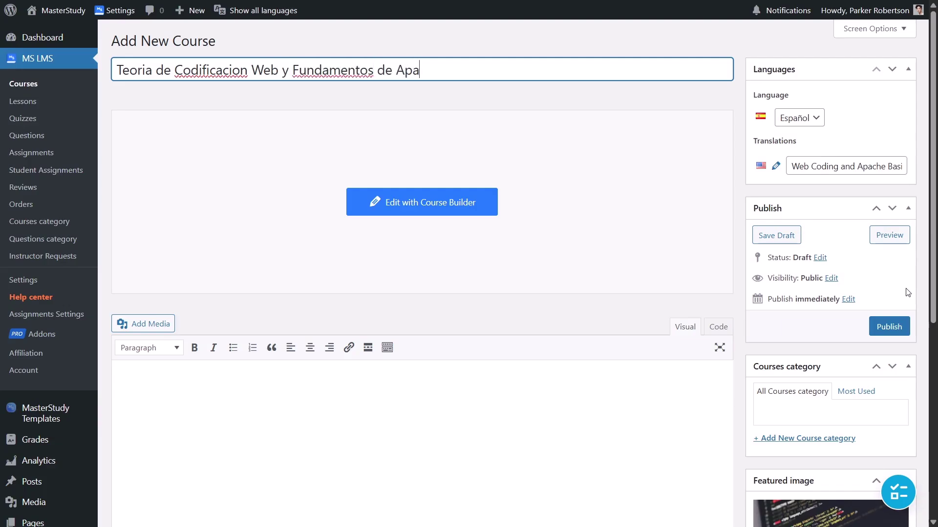
type("che")
left_click(890, 326)
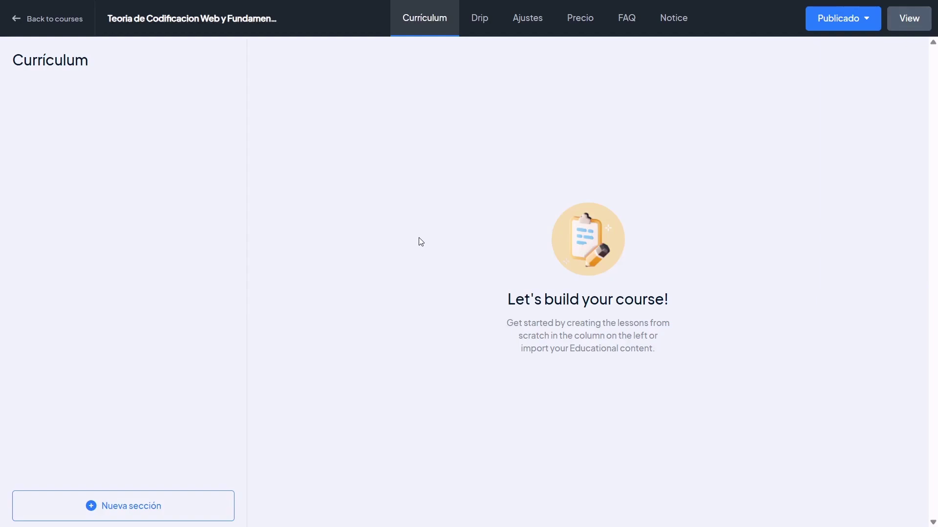
Step: Add a curriculum section named 'nueva seccion'
left_click(137, 502)
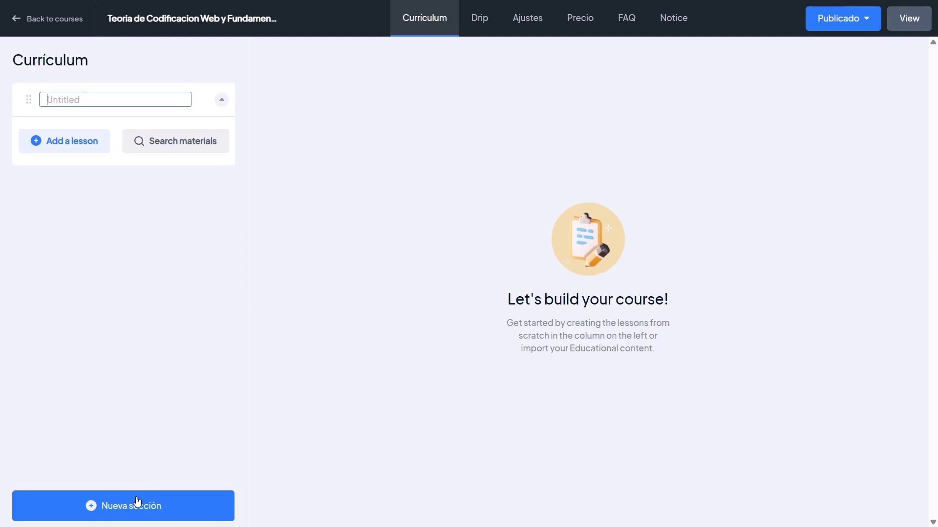
type("nueva seccion")
key("Return")
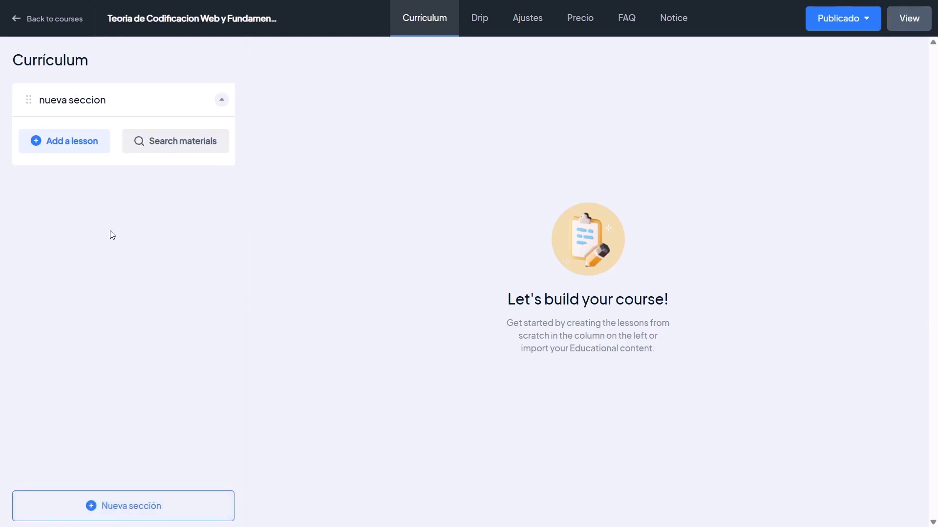
Step: Import the Público Objetivo Del Motor lesson and the Tarea final assignment into the section
left_click(174, 148)
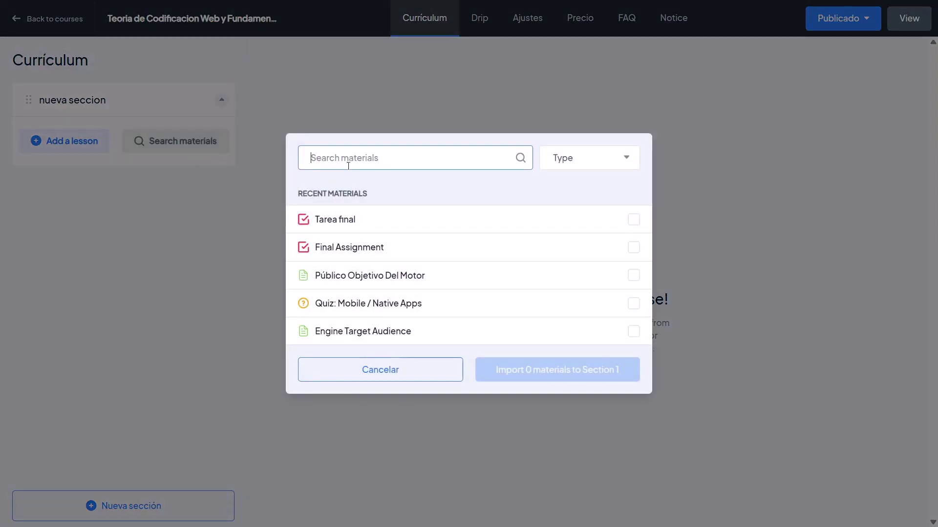
left_click(616, 159)
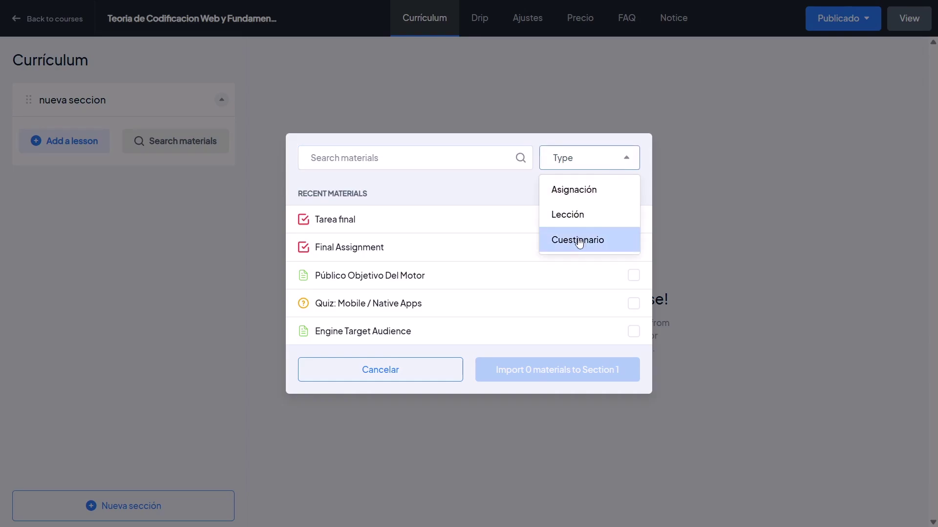
left_click(492, 198)
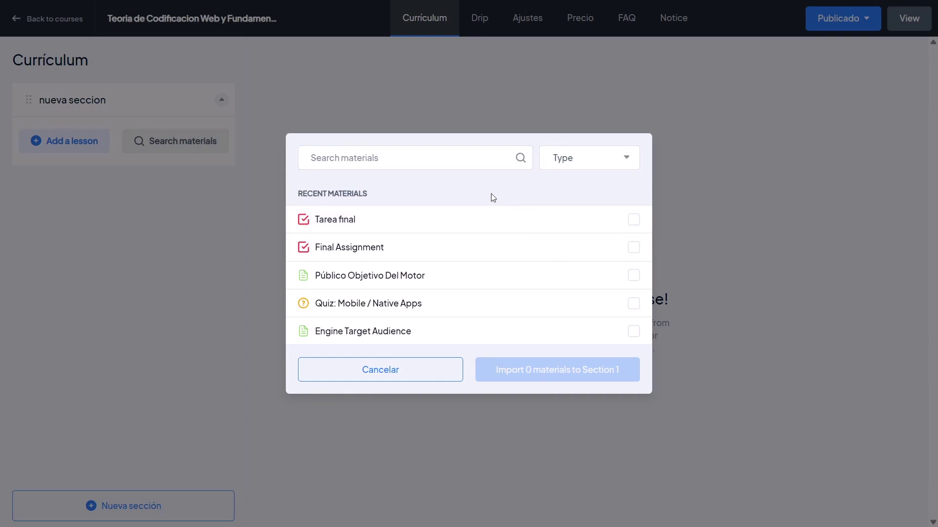
left_click(633, 276)
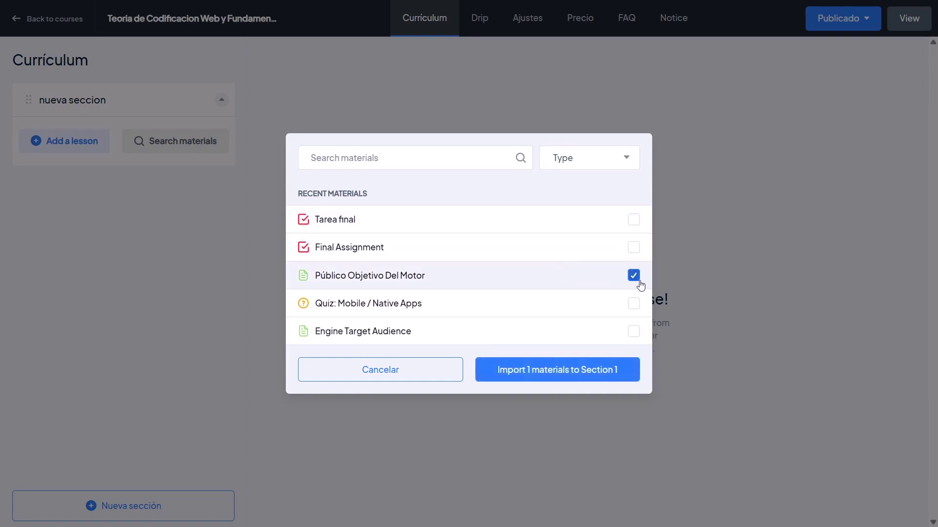
left_click(634, 219)
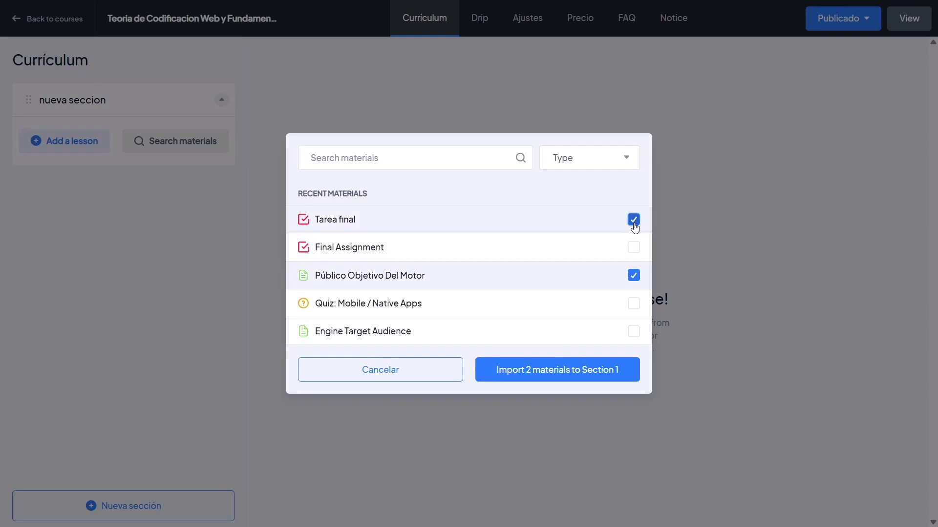
left_click(547, 375)
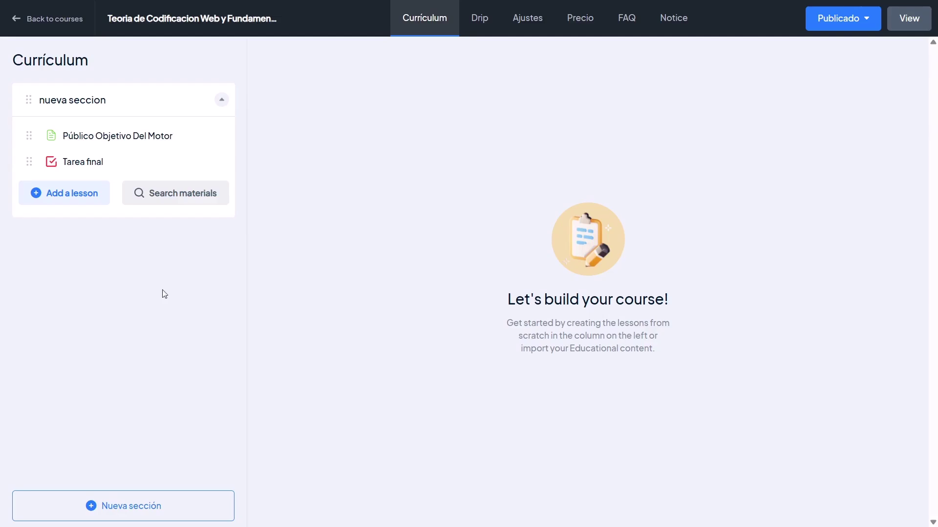
Step: Add a new quiz named 'Cuestionario de espanol' to the nueva seccion section
left_click(46, 195)
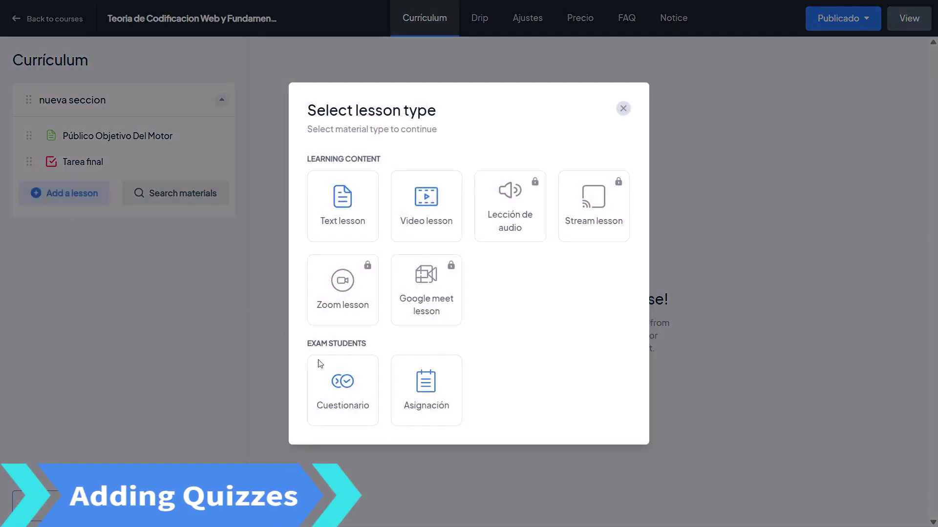
left_click(353, 392)
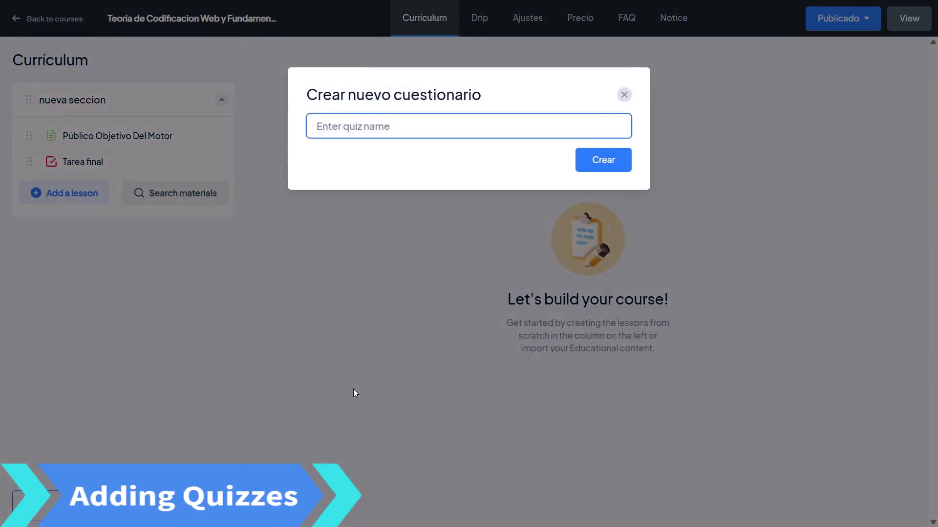
type("Cuestionario de")
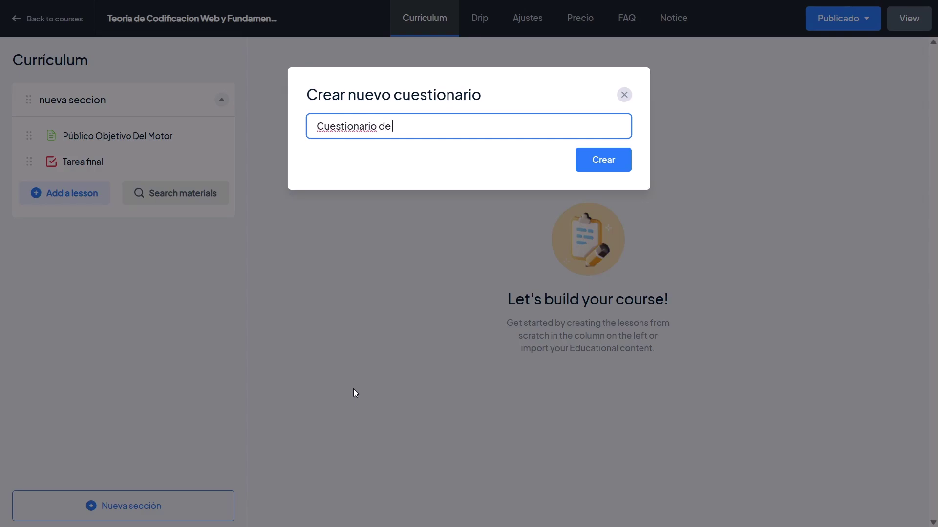
type(" espanol")
left_click(601, 159)
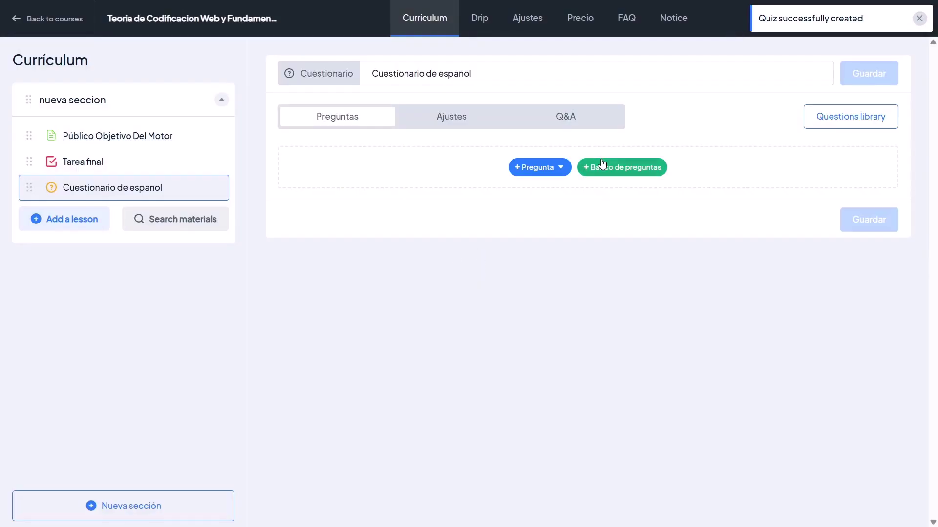
Step: Add a single-choice question 'Elige la respuesta correcta?' to the quiz
left_click(560, 168)
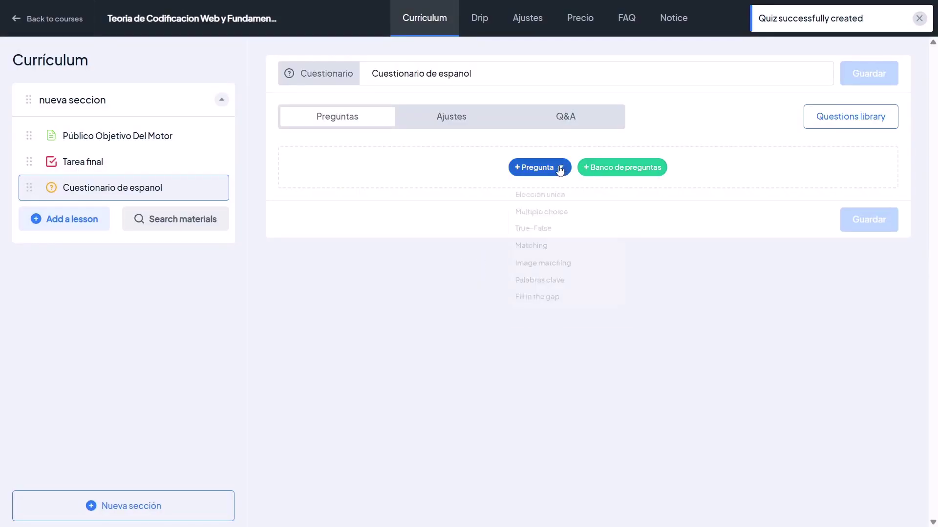
left_click(555, 201)
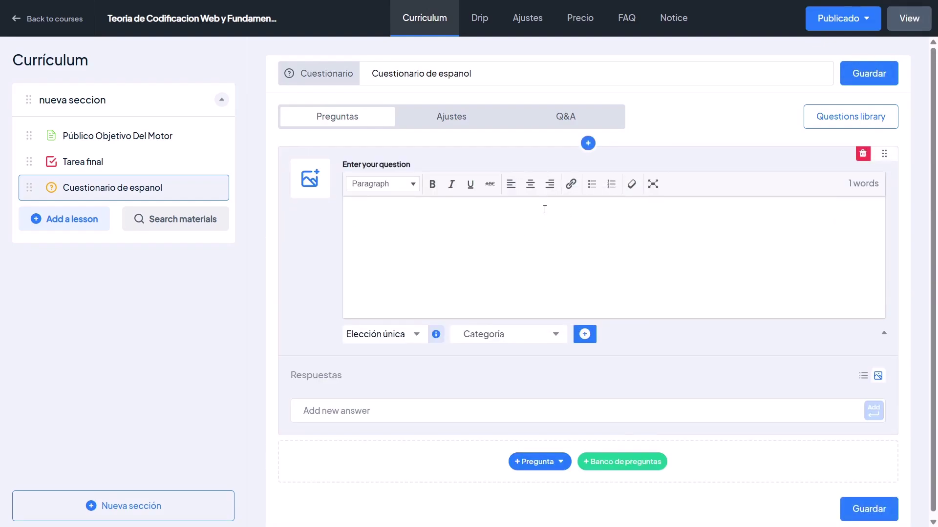
left_click(545, 209)
type("Elige la ")
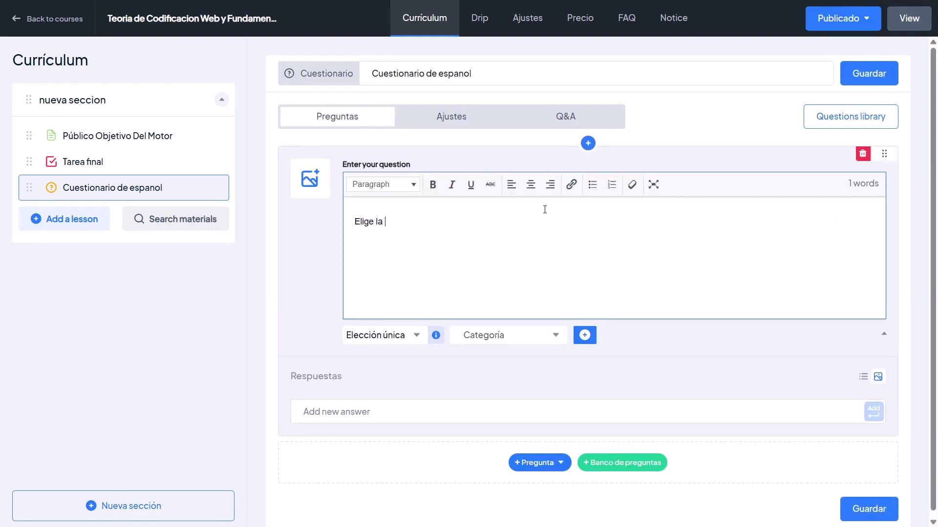
type("respuesta correcta?")
Step: Add the answers respuesta 1, respuesta 2 and respuesta 3, keeping respuesta 1 as correct
left_click(531, 412)
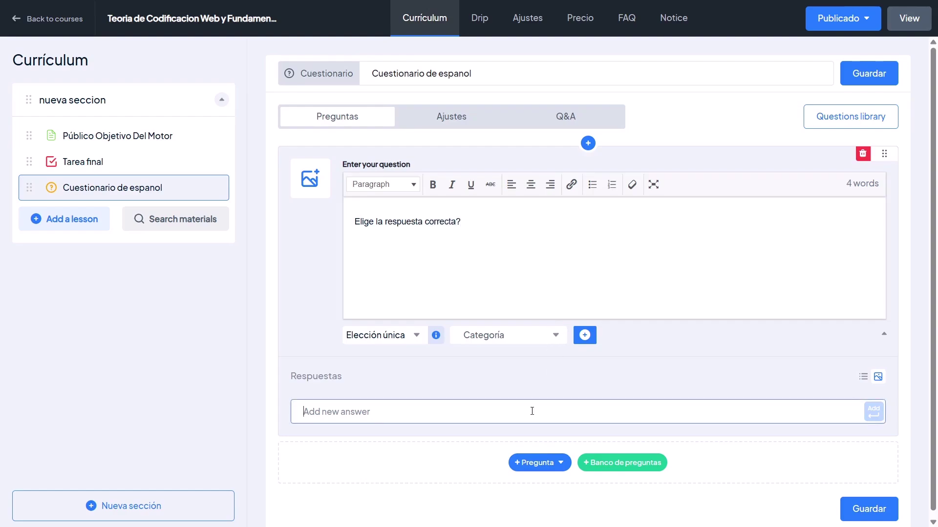
type("respuesta 1")
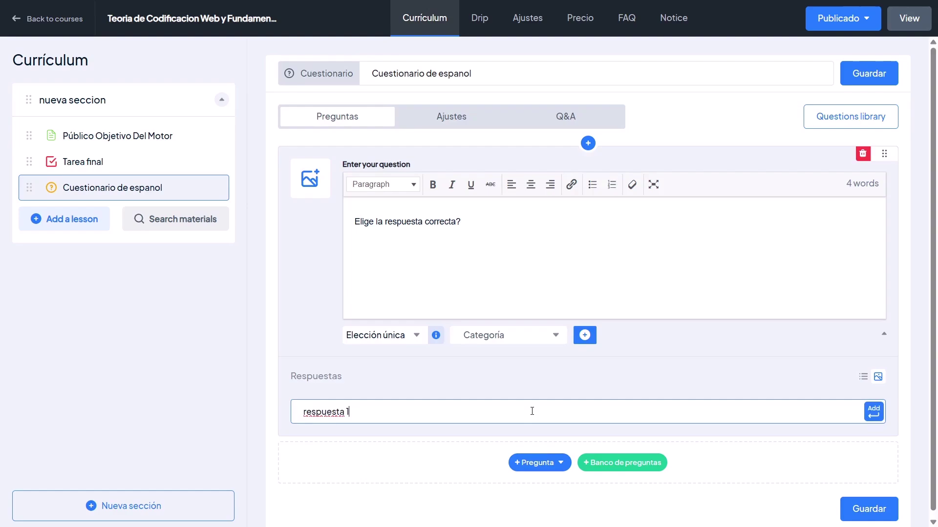
key("Return")
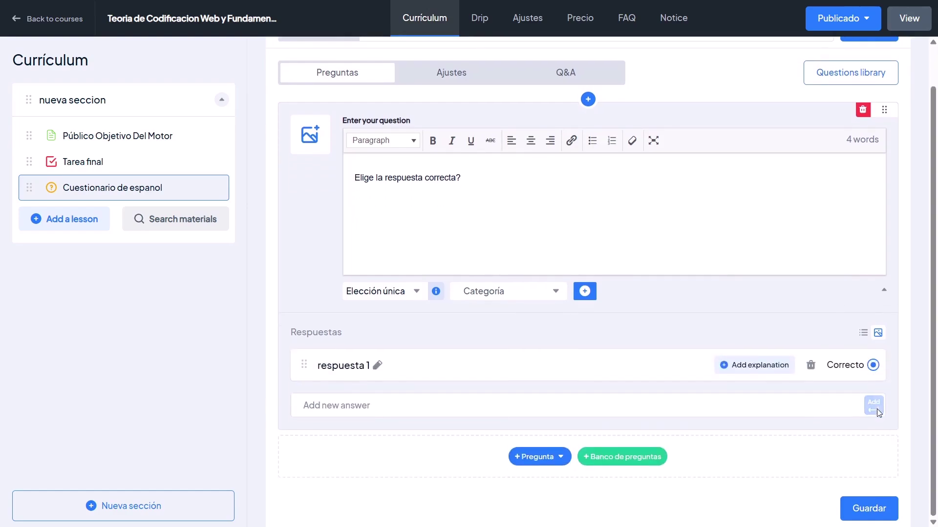
scroll(717, 404, "down", 1)
left_click(717, 405)
type("respuesta")
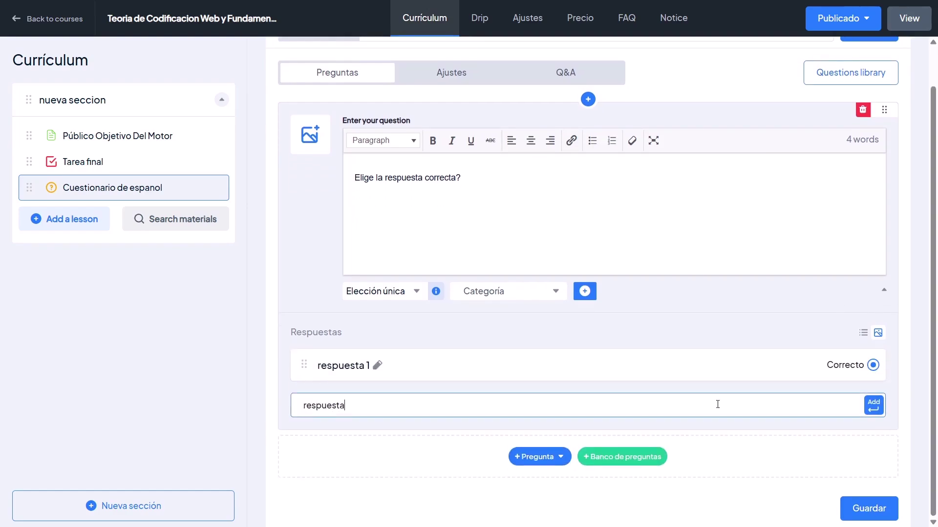
type(" 2")
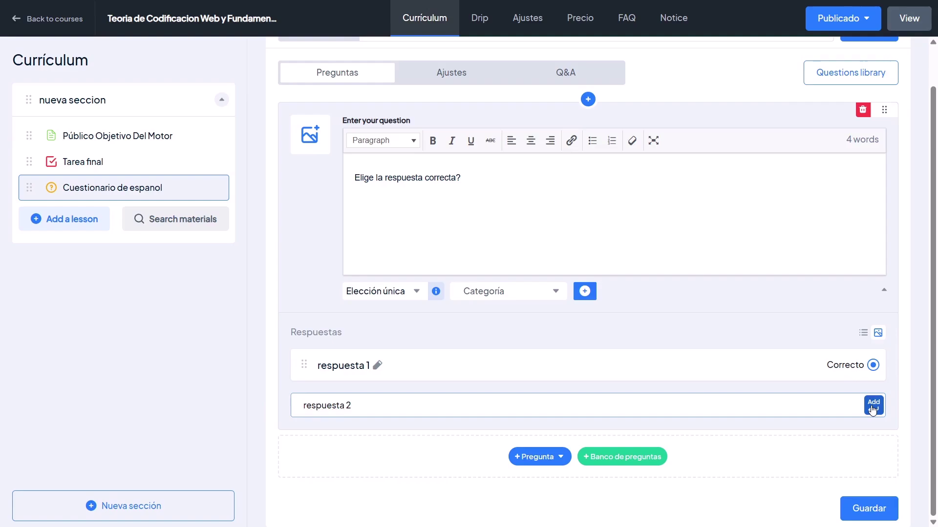
key("Return")
left_click(728, 444)
type("respuesta 3")
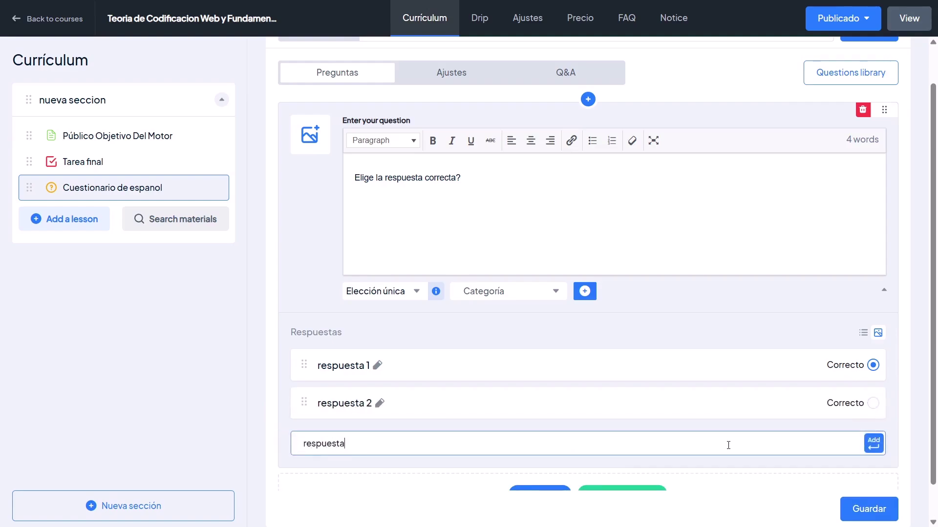
left_click(873, 443)
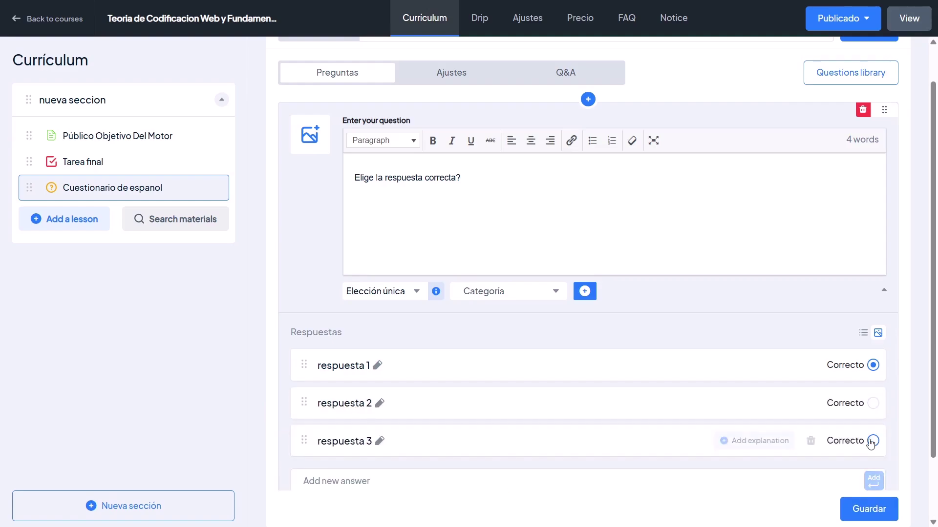
scroll(871, 443, "down", 2)
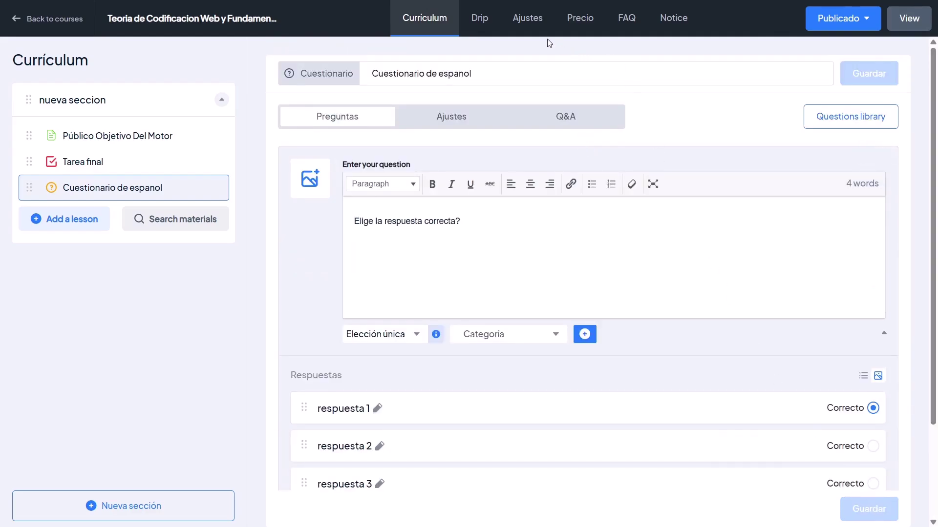
Step: In the course's Certificado settings, select the Demo 9 certificate design
left_click(532, 23)
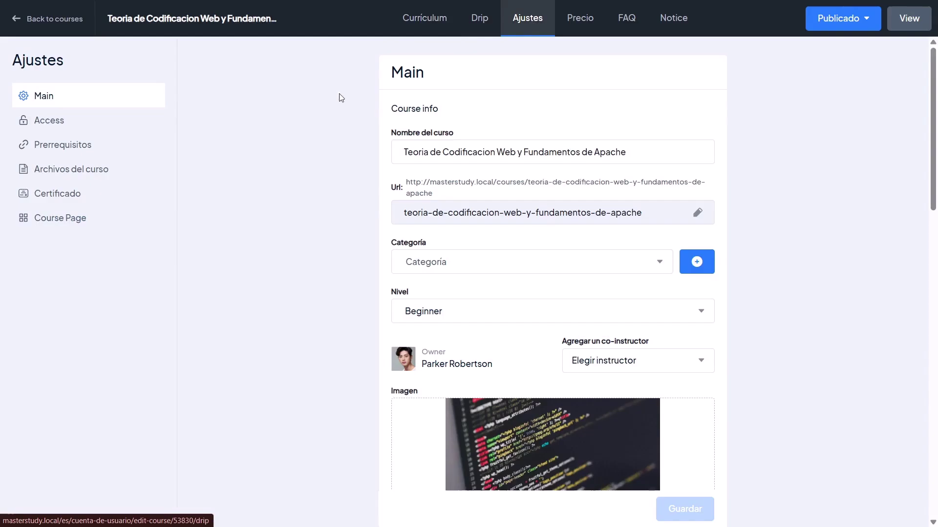
left_click(79, 204)
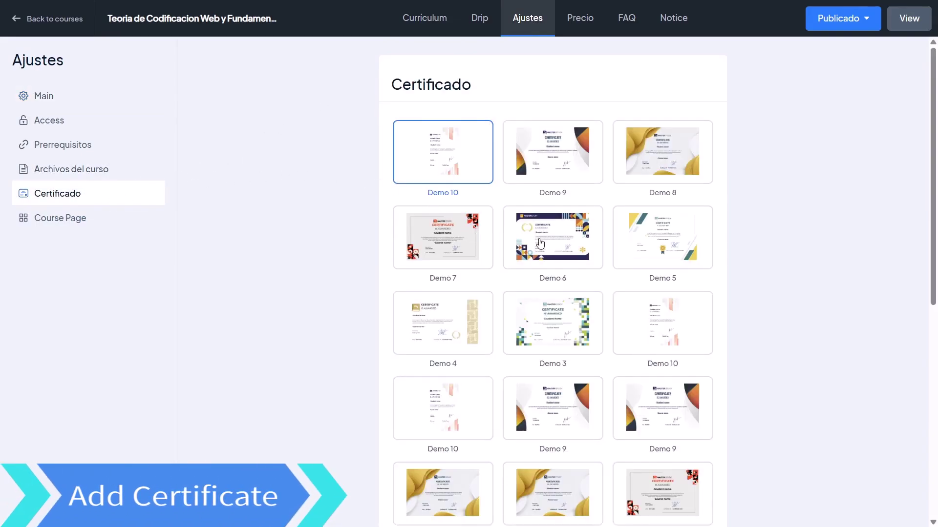
left_click(550, 181)
scroll(552, 184, "down", 1)
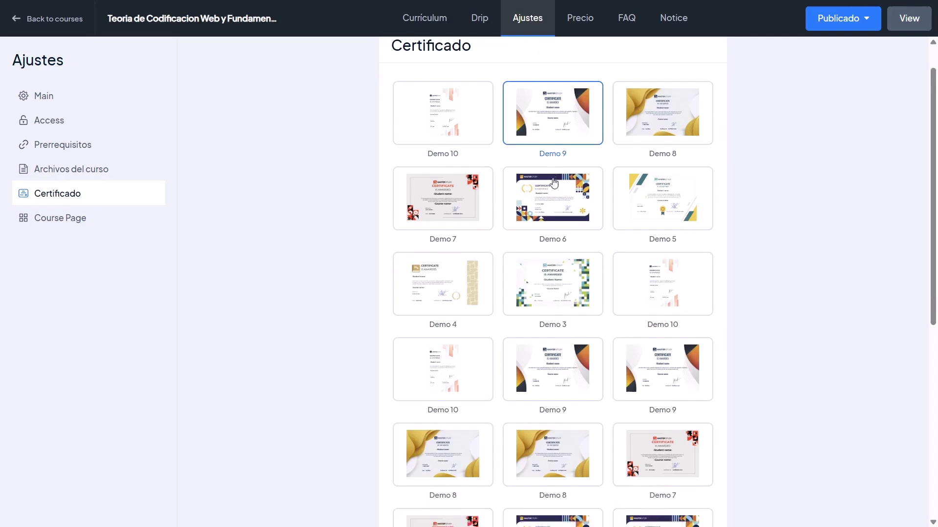
scroll(554, 183, "down", 7)
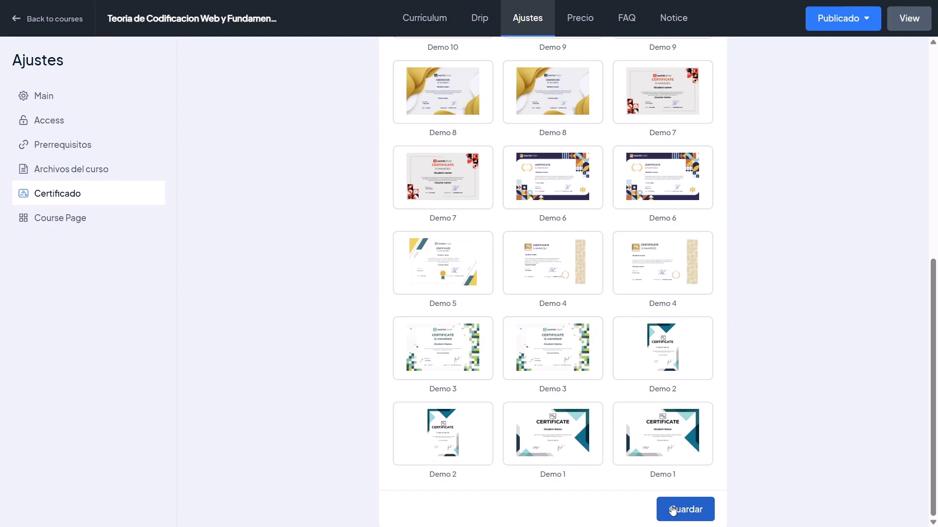
scroll(567, 279, "up", 5)
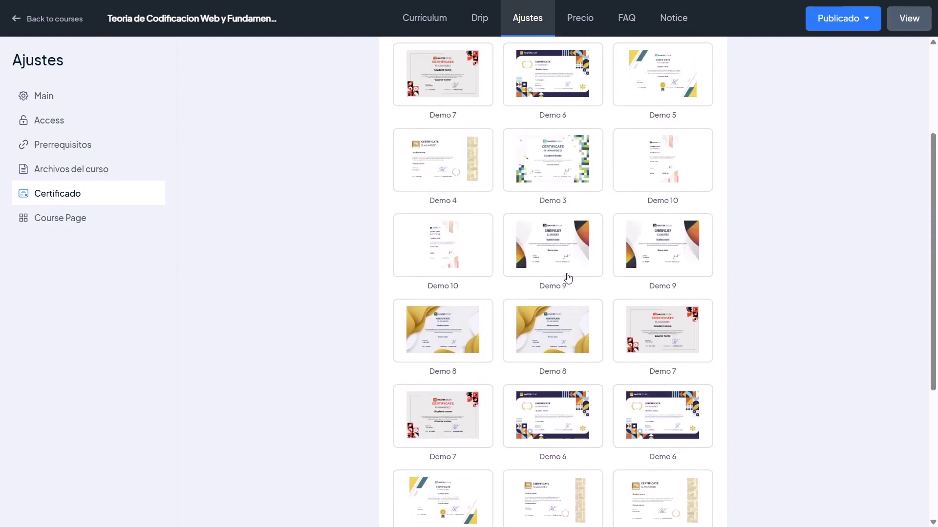
Step: Go back to the courses list and open the Certificates page from the admin sidebar
left_click(37, 22)
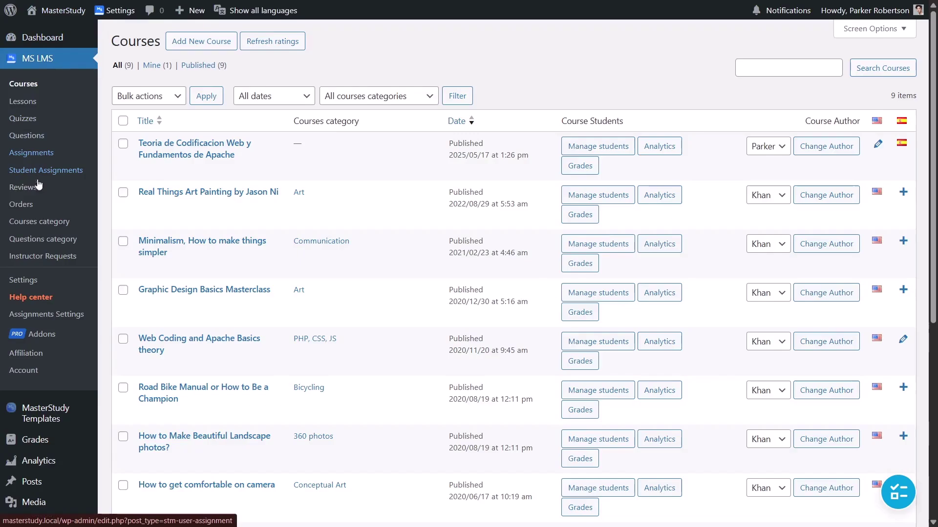
scroll(49, 340, "down", 3)
scroll(49, 344, "down", 1)
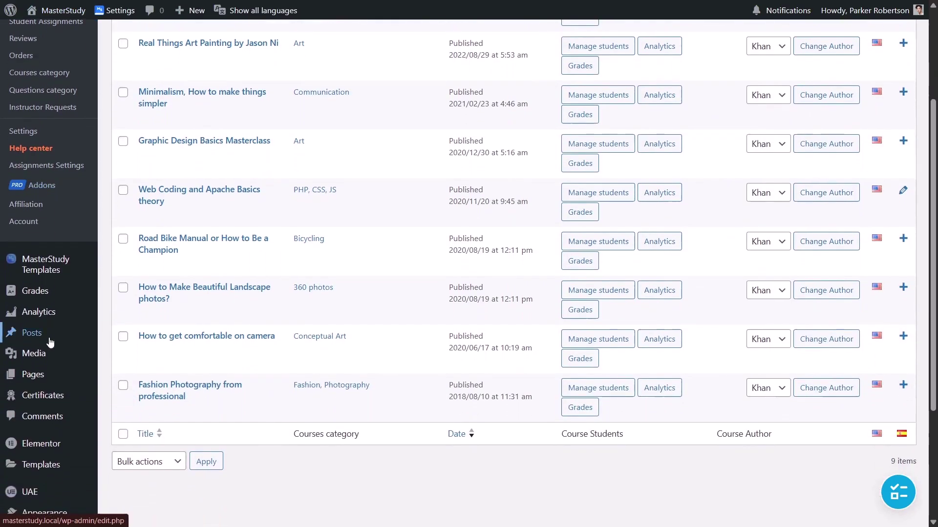
left_click(48, 398)
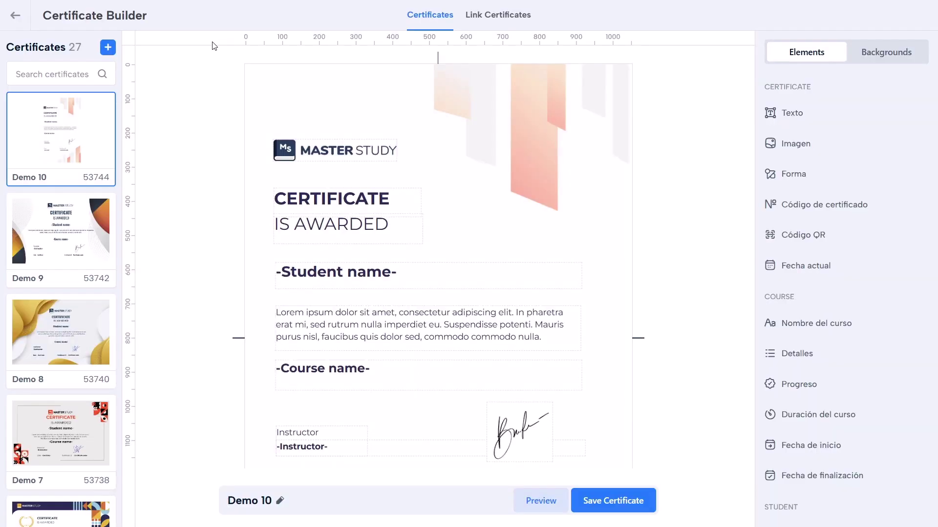
Step: Open the Demo 4 certificate and replace its Lorem ipsum paragraph with the Spanish congratulation text
scroll(80, 364, "down", 2)
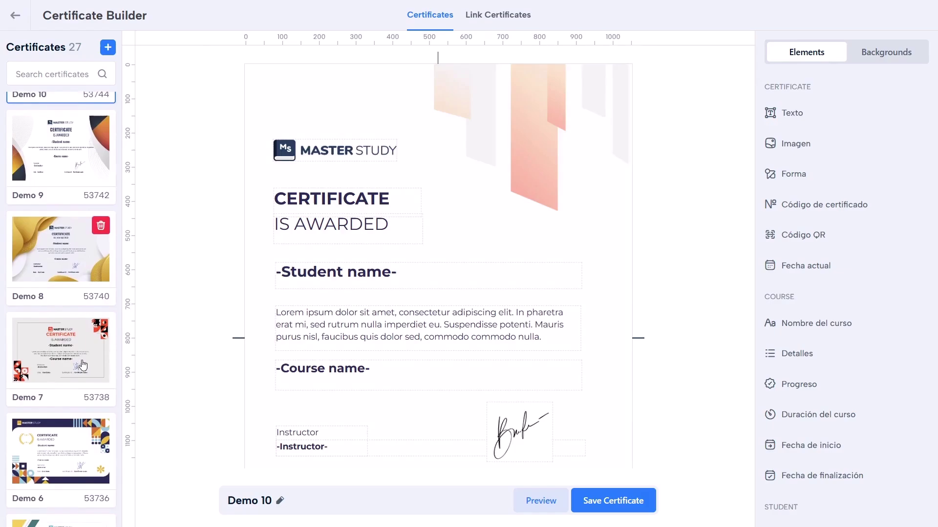
scroll(83, 365, "down", 2)
scroll(83, 366, "down", 2)
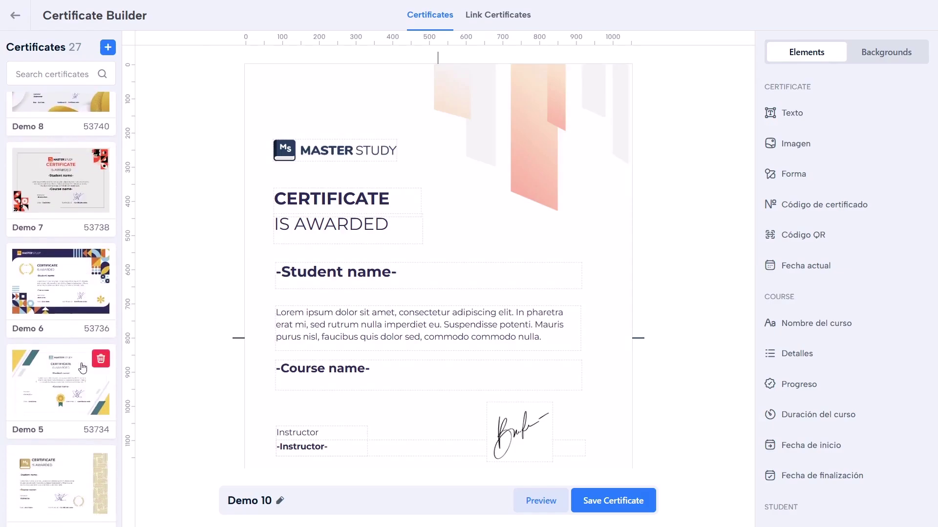
scroll(63, 468, "down", 5)
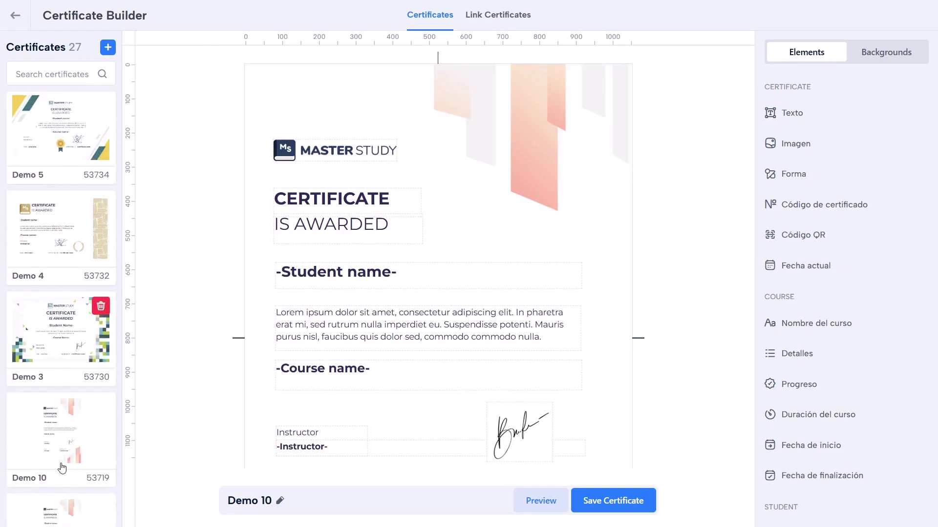
scroll(63, 401, "up", 3)
left_click(66, 333)
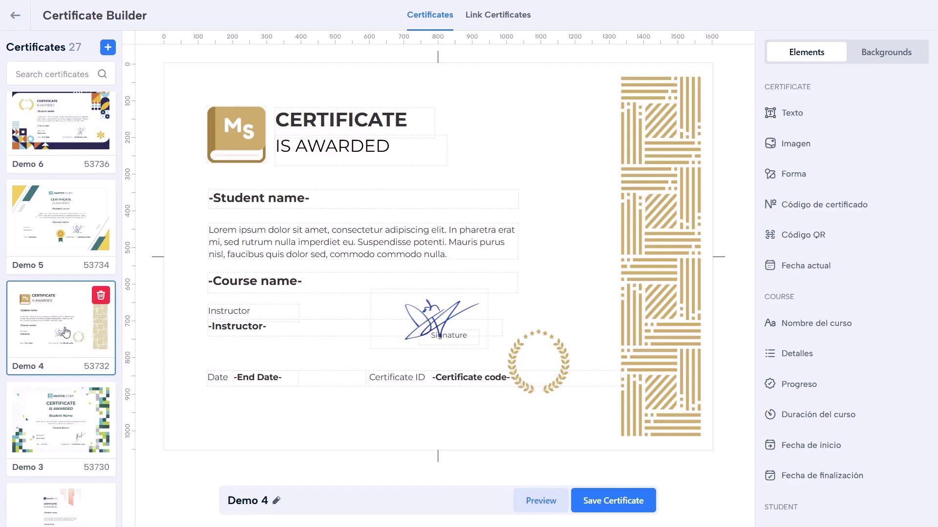
left_click(302, 234)
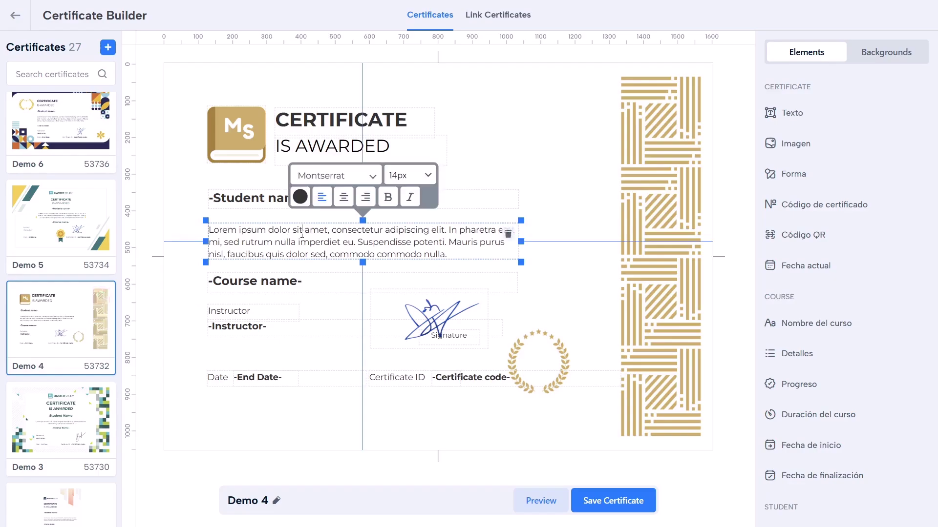
triple_click(302, 235)
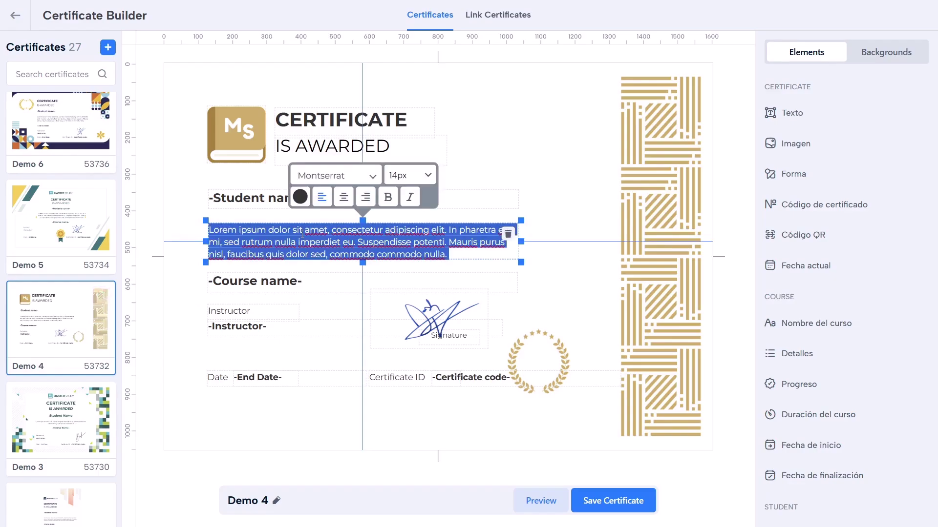
type("Has completado con éxito el curso teórico de Fundamentos de Codificación Web y Apache. ¡Gran trabajo construyendo una base sólida en desarrollo web! Esto es solo el comienzo. Sigue aprendiendo, sigue programando y apunta más alto cada día.")
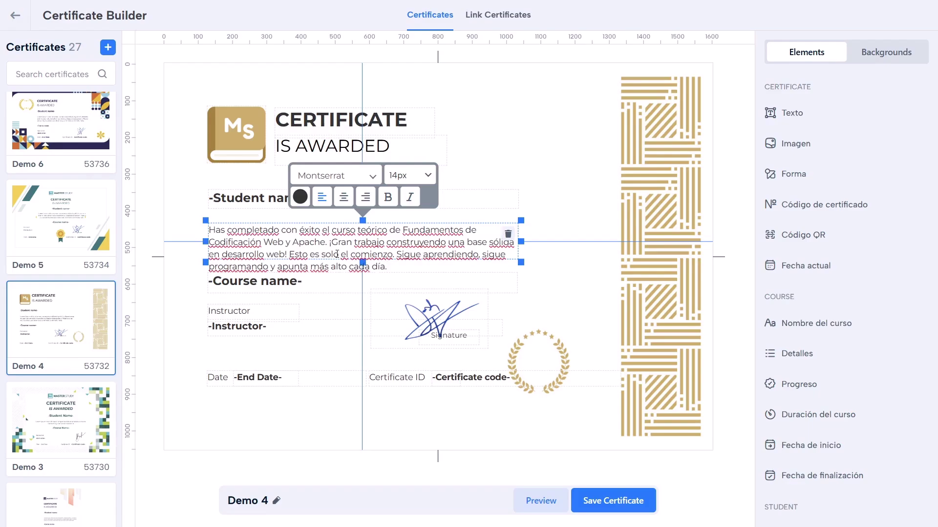
left_click(577, 288)
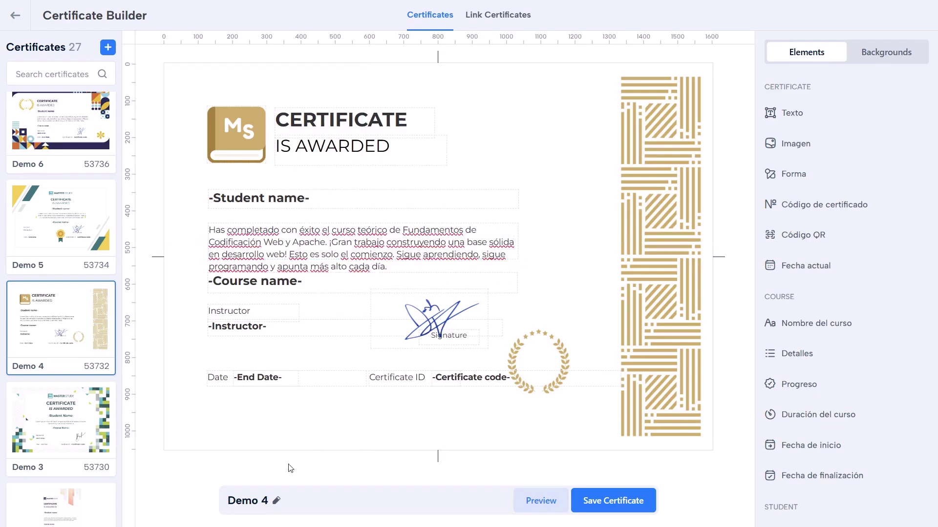
Step: Rename the certificate to 'Certificado' and save it
left_click(251, 501)
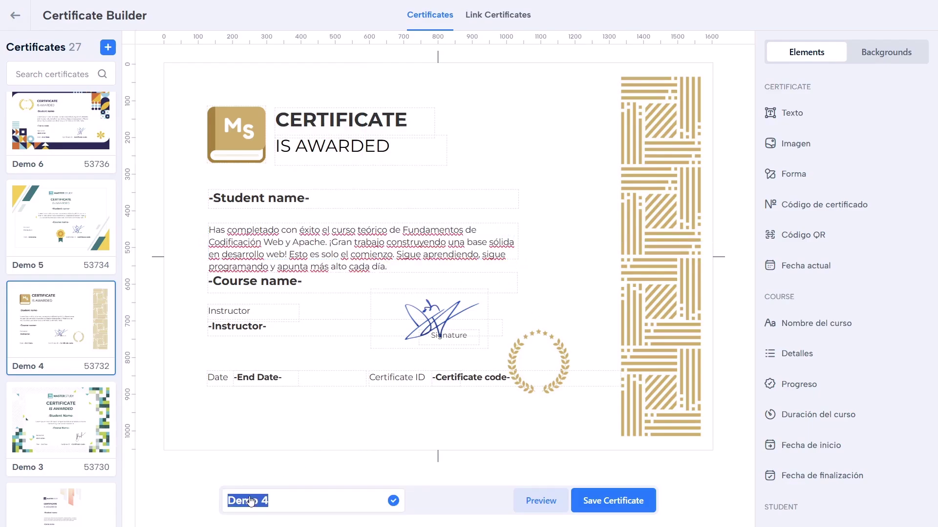
type("Certificado")
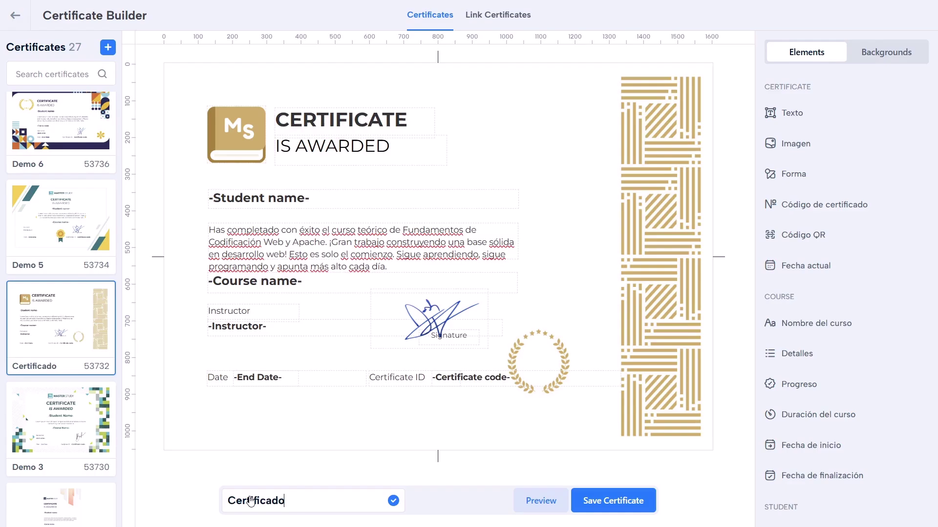
left_click(614, 501)
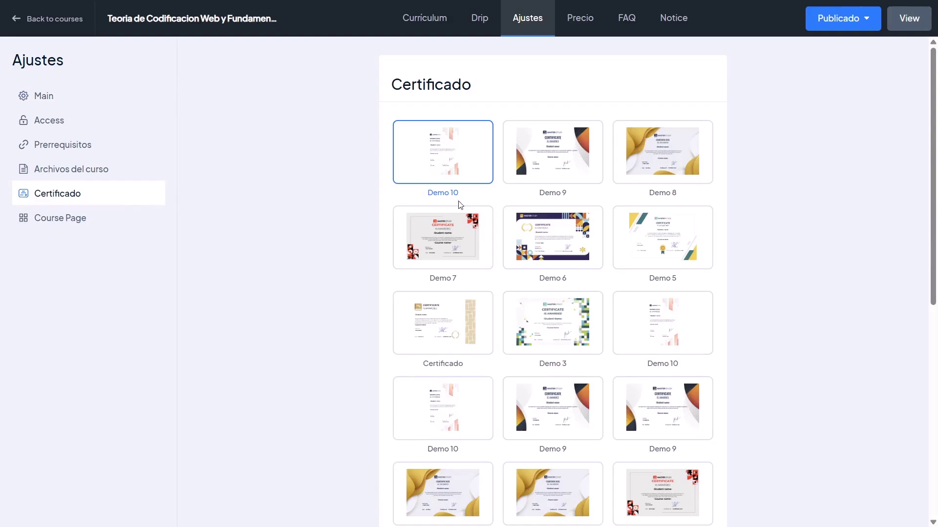
Step: Select Certificado as the course's certificate, save it, and return to the courses list
scroll(506, 202, "down", 2)
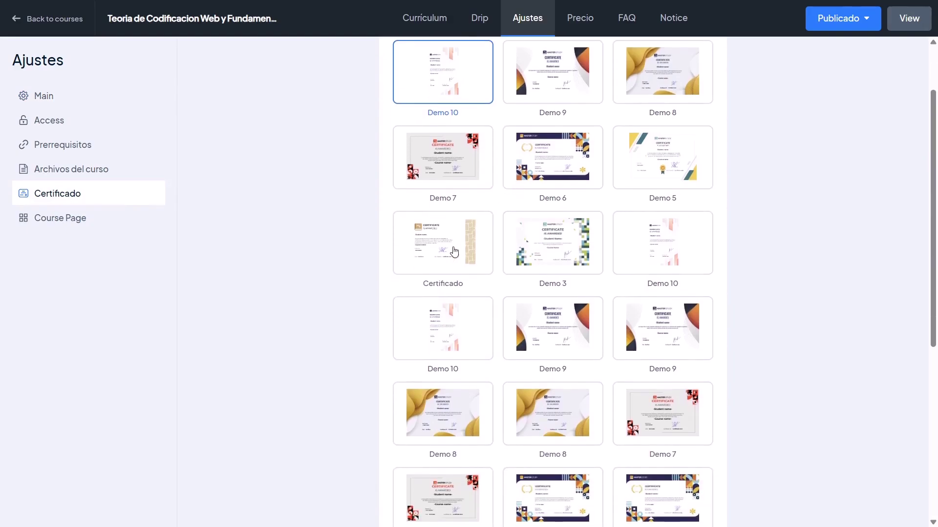
left_click(451, 248)
scroll(803, 474, "down", 7)
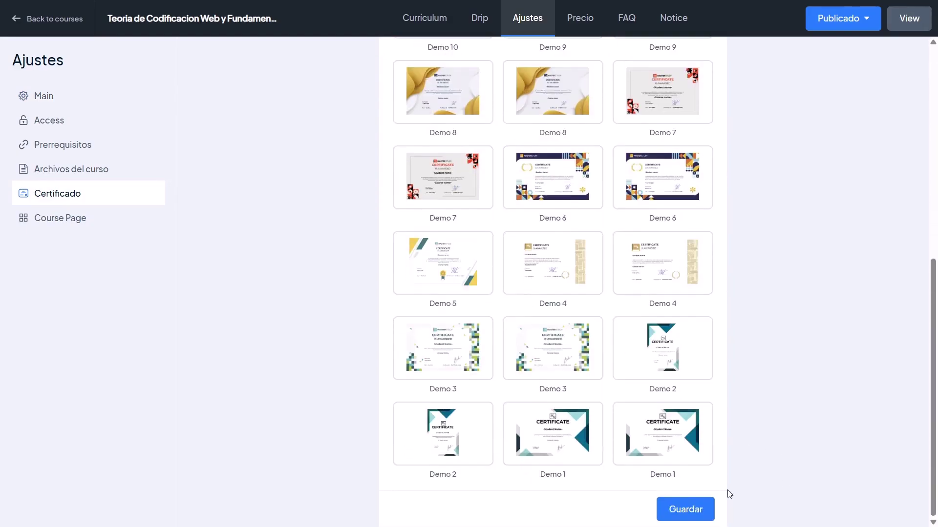
left_click(682, 517)
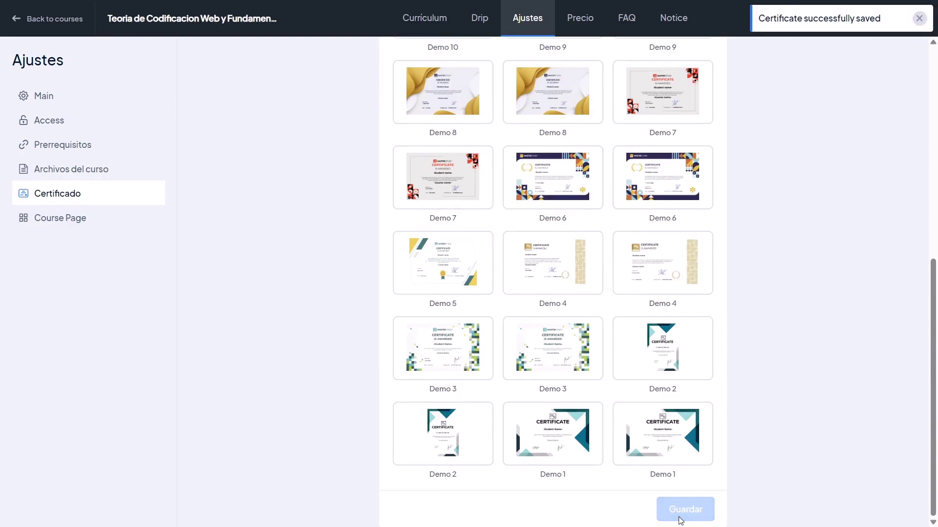
left_click(61, 17)
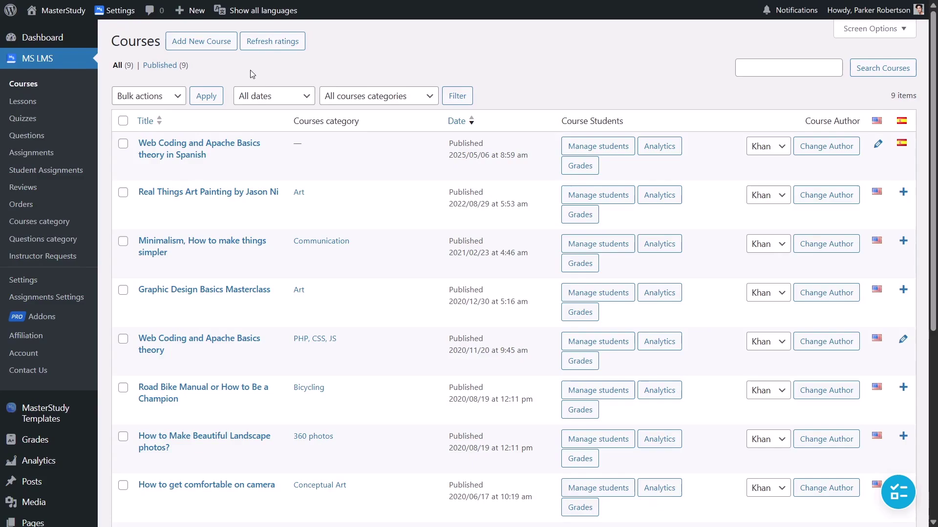
Step: Open Appearance > Menus from the admin sidebar
scroll(44, 341, "down", 1)
scroll(44, 342, "down", 3)
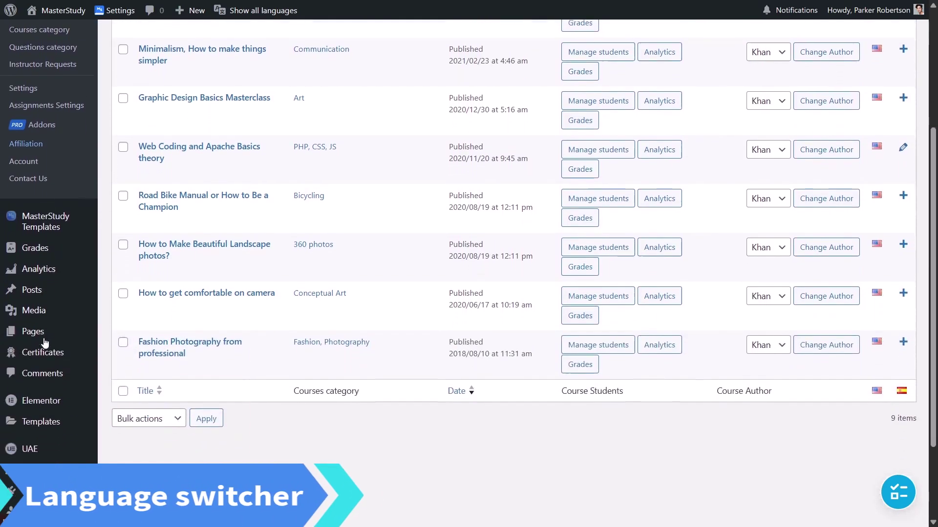
scroll(44, 342, "down", 2)
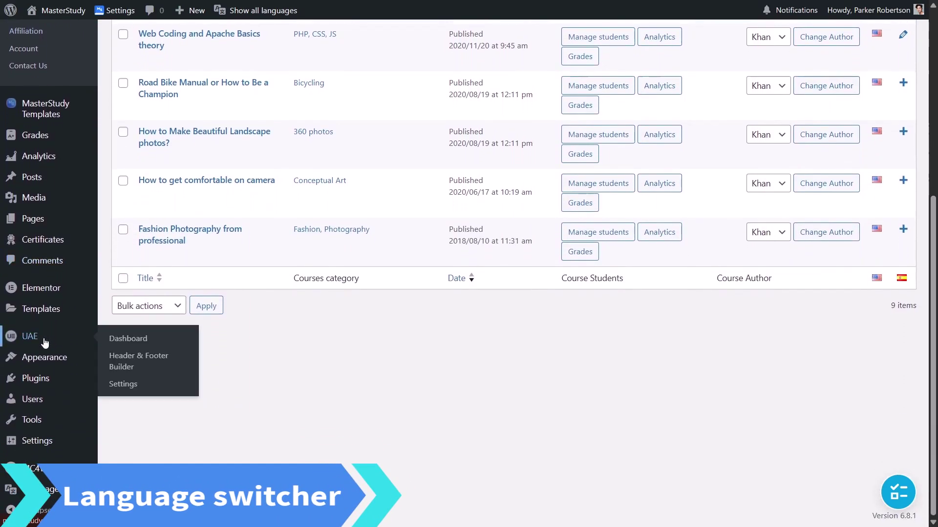
mouse_move(55, 361)
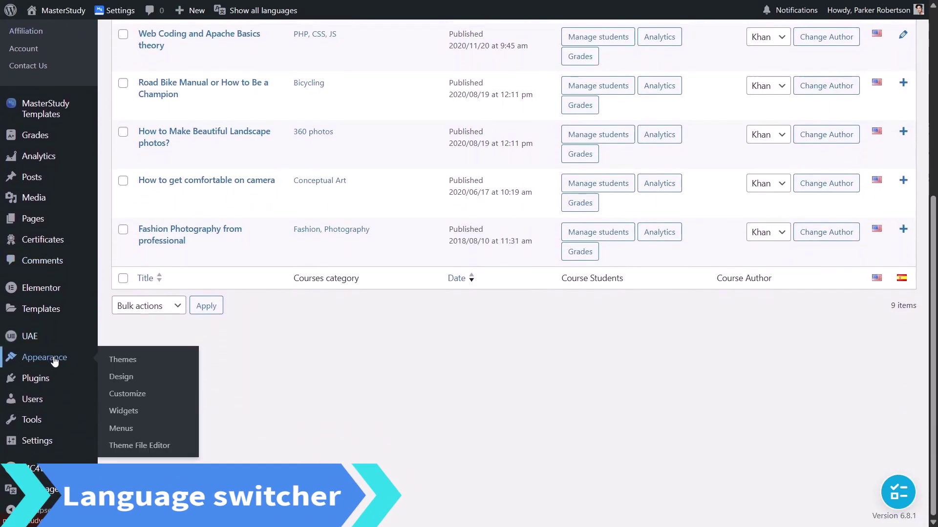
left_click(135, 432)
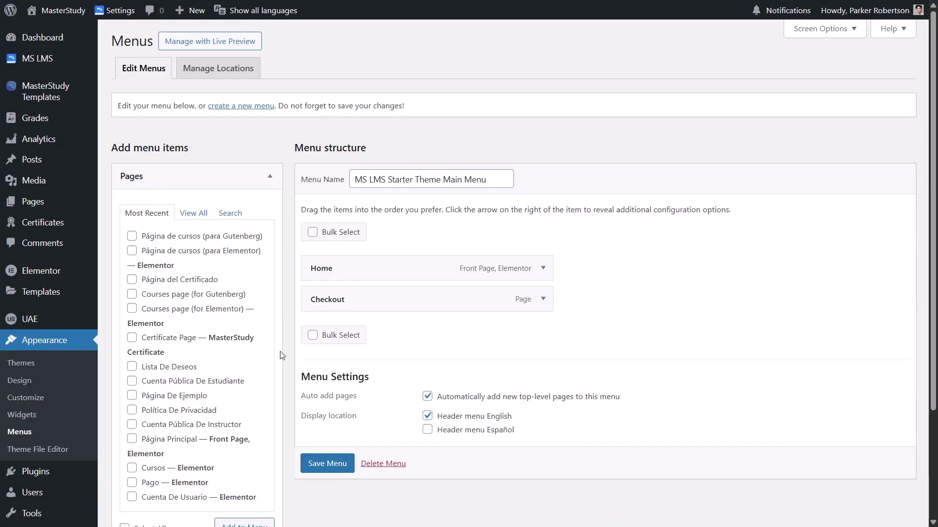
Step: Enable the Language switcher panel in the Menus Screen Options
left_click(843, 29)
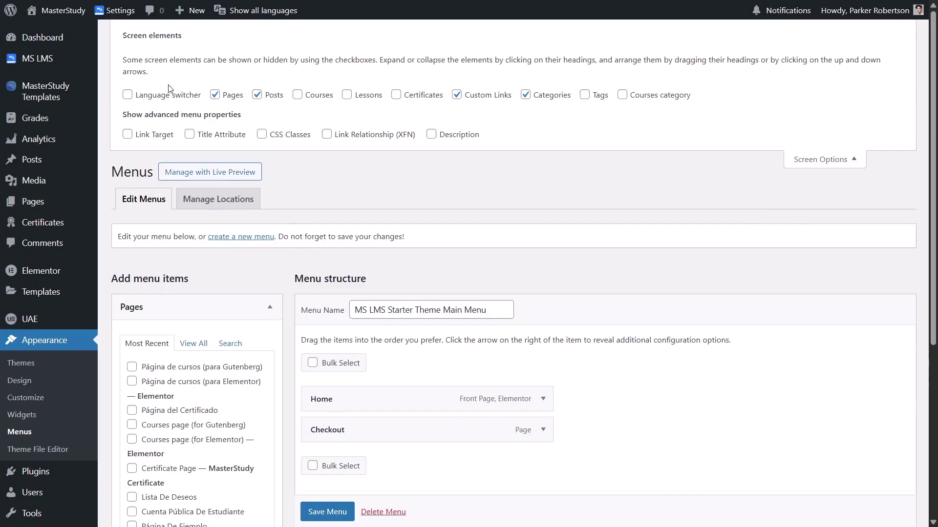
left_click(128, 94)
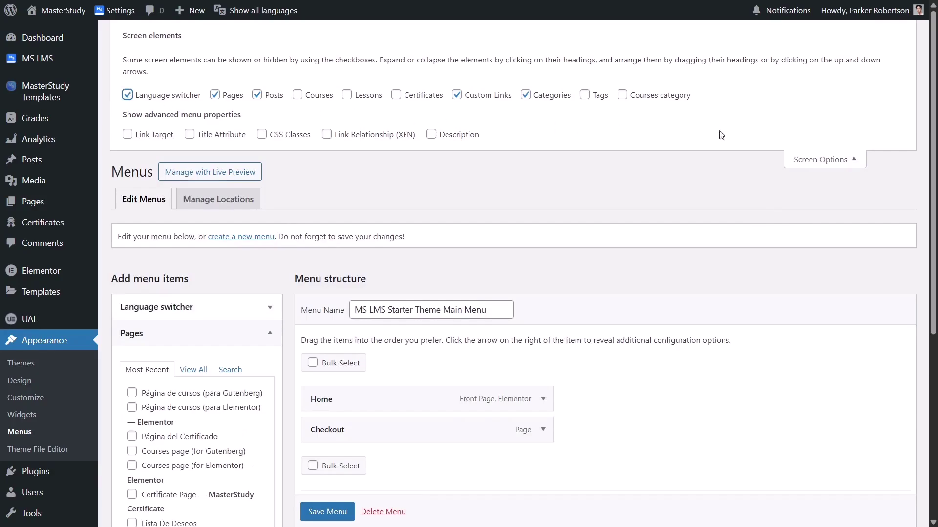
left_click(850, 165)
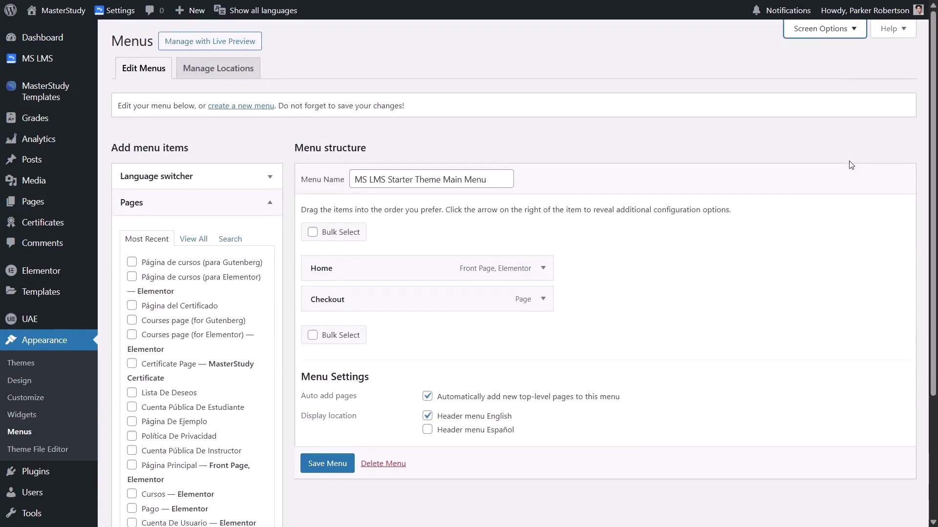
Step: Add the Languages switcher item to the MS LMS Starter Theme Main Menu and save it
left_click(270, 176)
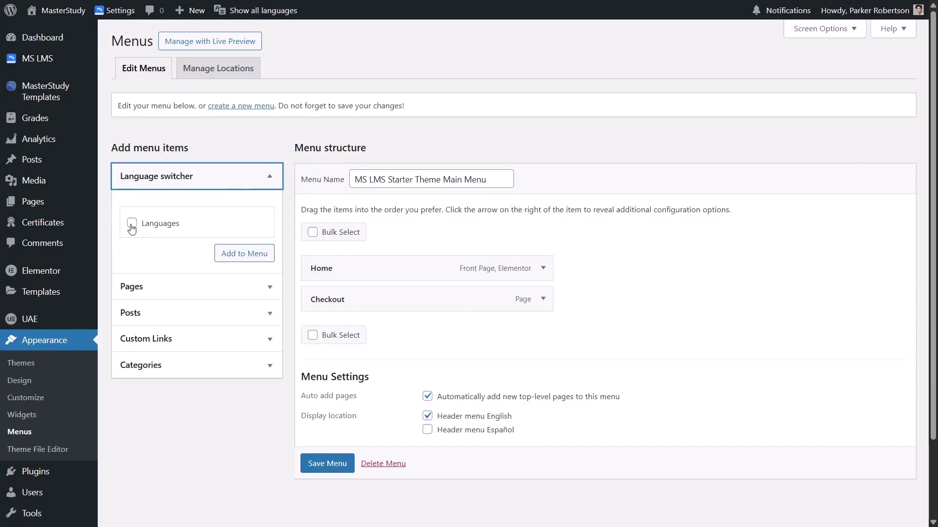
left_click(130, 225)
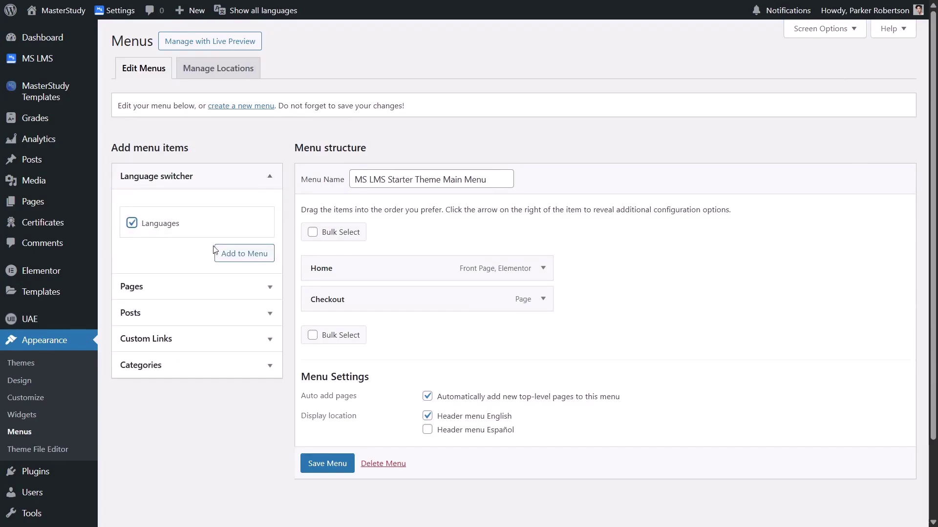
left_click(238, 255)
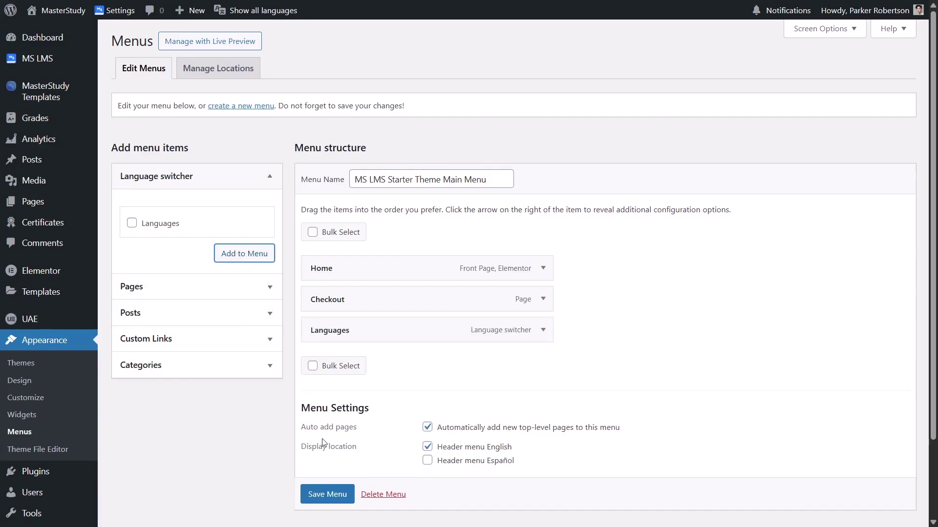
left_click(337, 494)
scroll(336, 496, "down", 1)
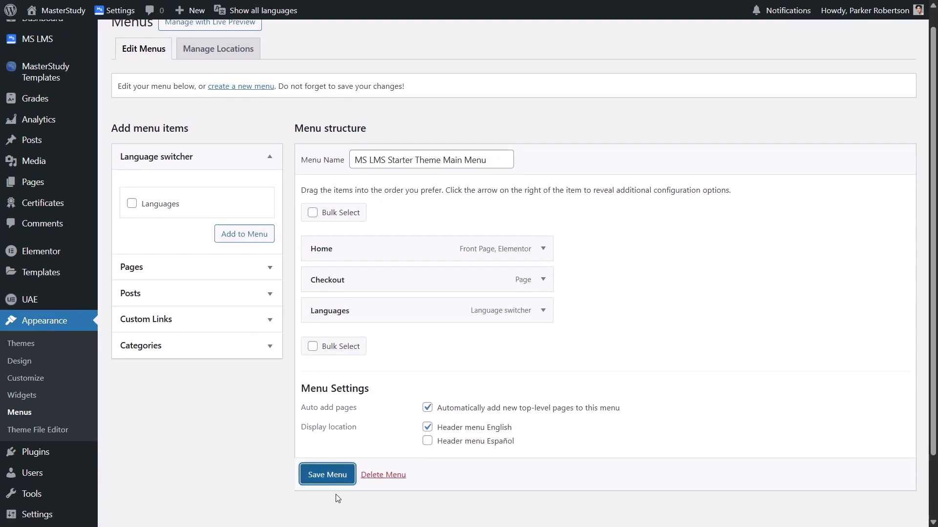
left_click(334, 481)
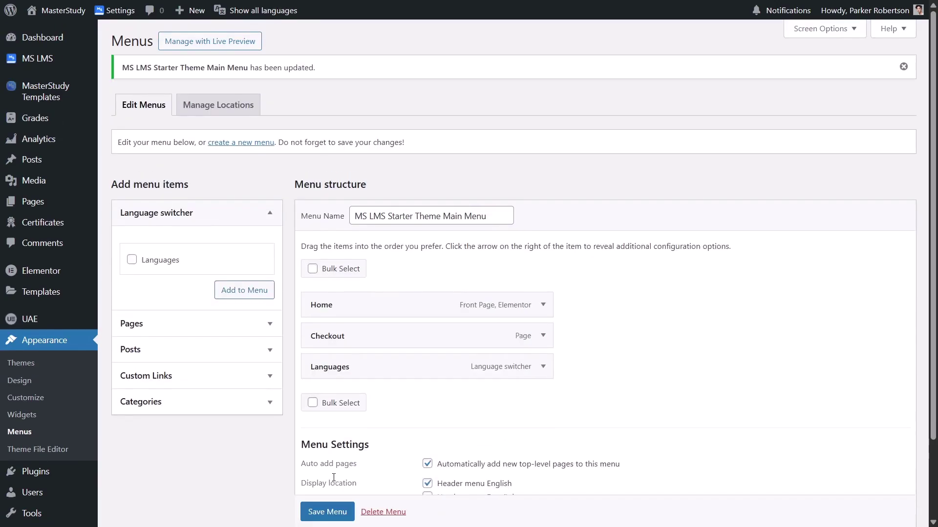
Step: Create 'MS LMS Starter Theme Main Spanish Menu' assigned to the Header menu Español location
left_click(263, 143)
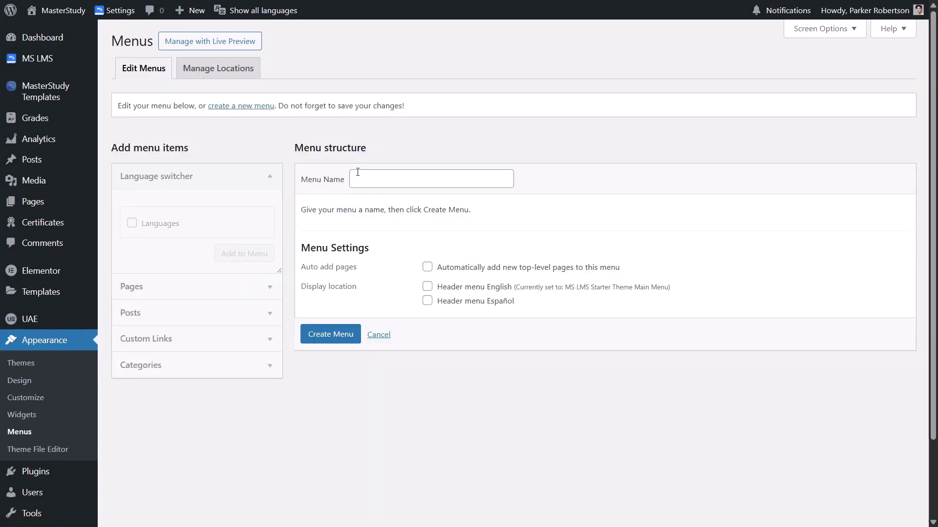
left_click(357, 172)
type("MS LMS Star")
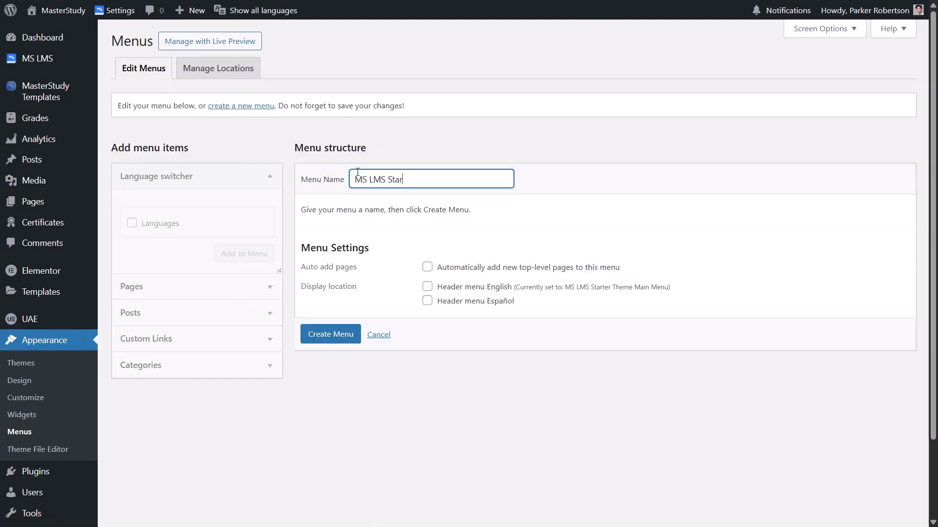
type("ter Theme Main Spanish M")
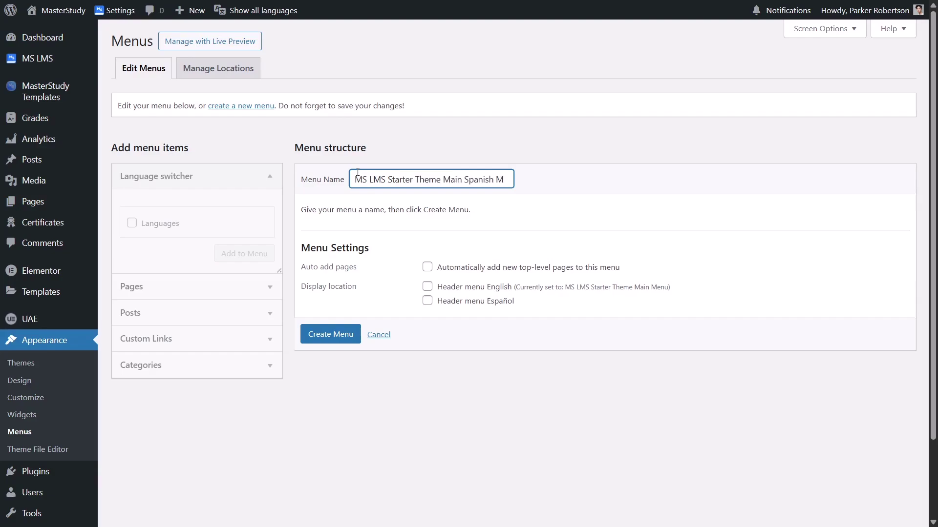
type("enu")
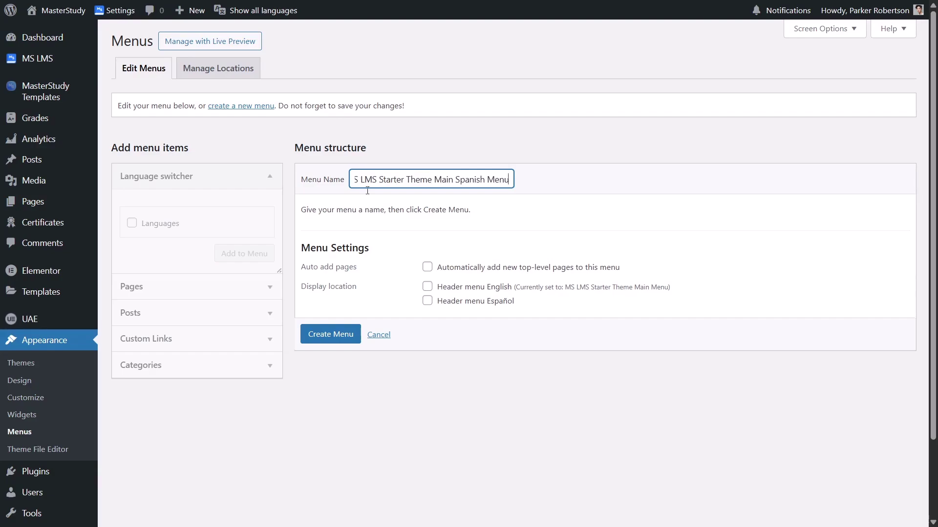
left_click(427, 302)
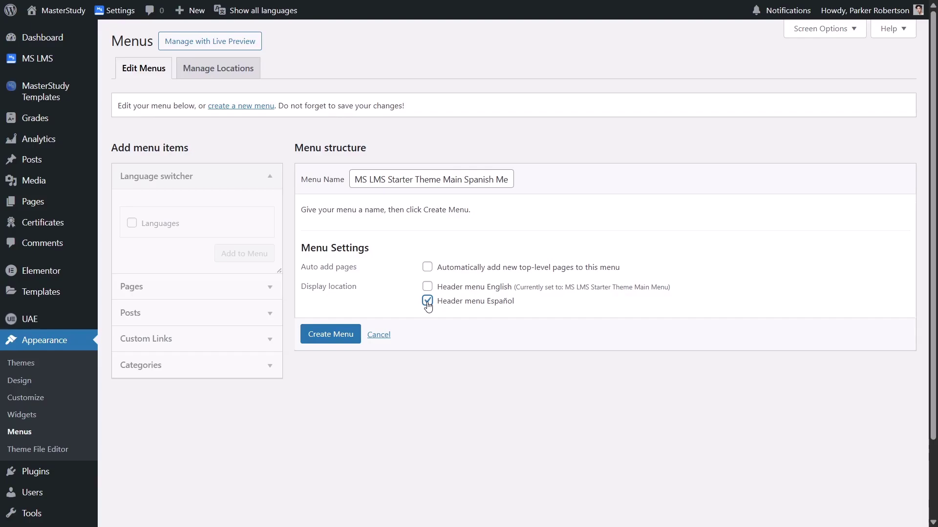
left_click(326, 336)
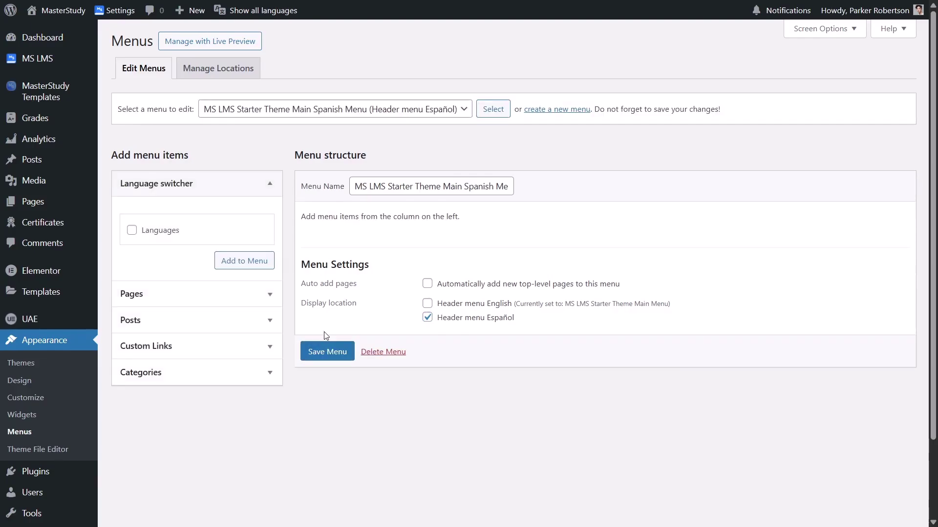
Step: Add the Página Principal and Pago pages to the Spanish menu
left_click(278, 300)
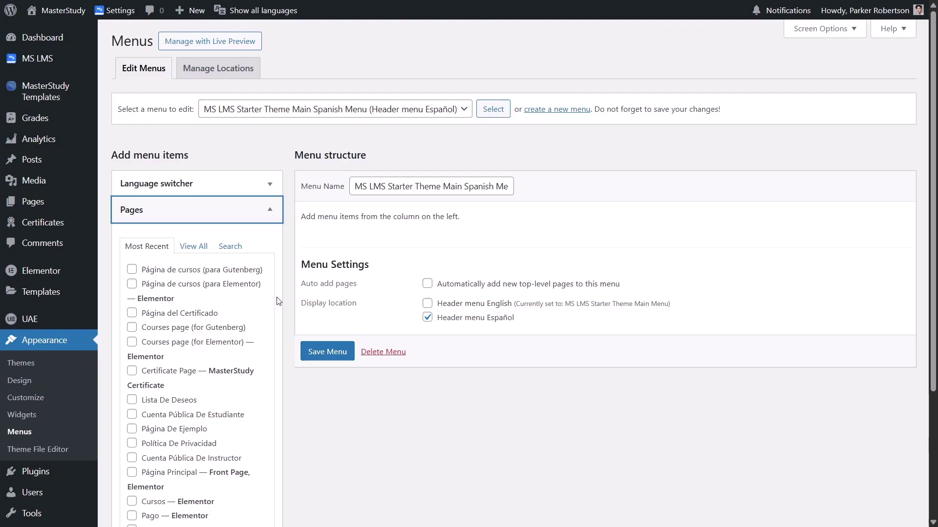
scroll(279, 301, "down", 3)
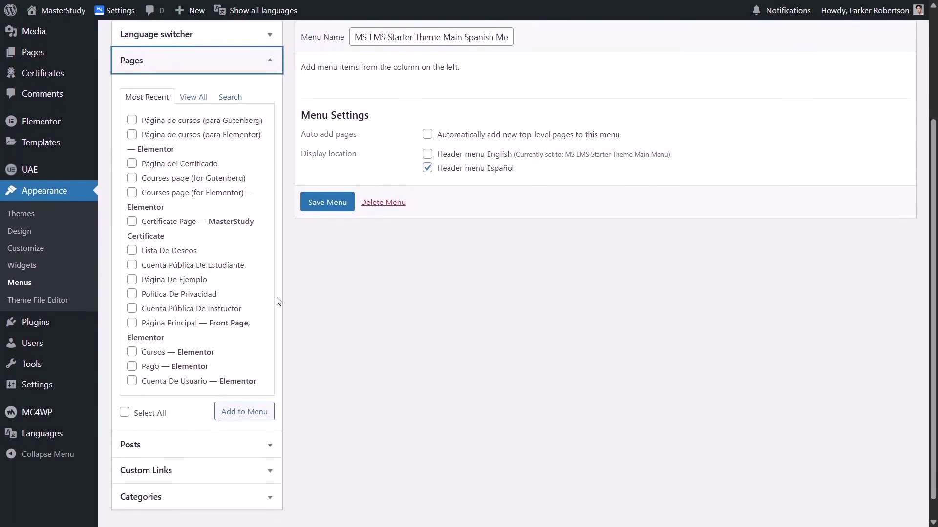
left_click(132, 323)
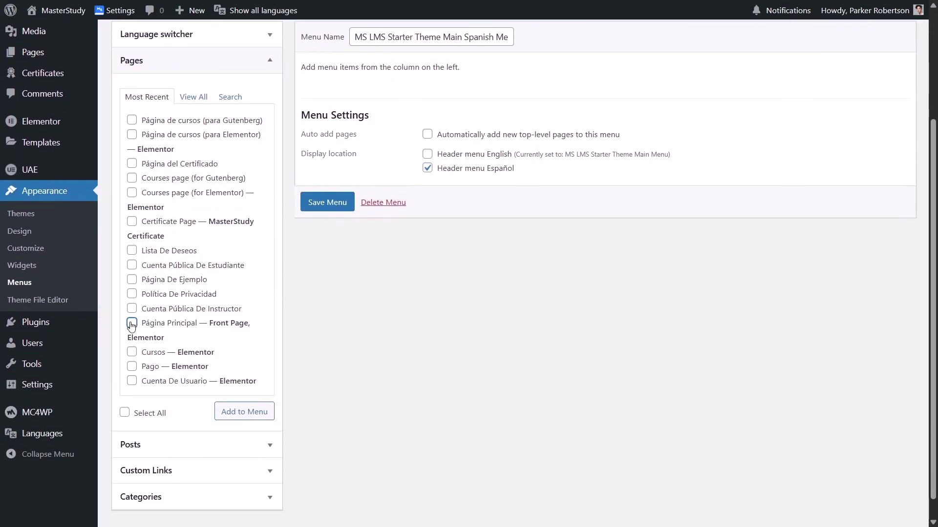
left_click(131, 366)
left_click(237, 413)
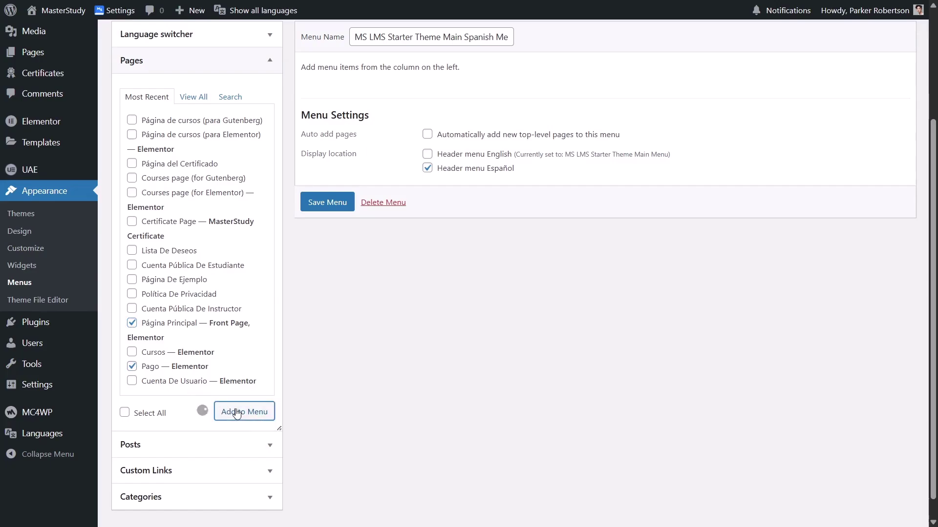
Step: Add the Languages switcher item to the Spanish menu
scroll(236, 414, "up", 3)
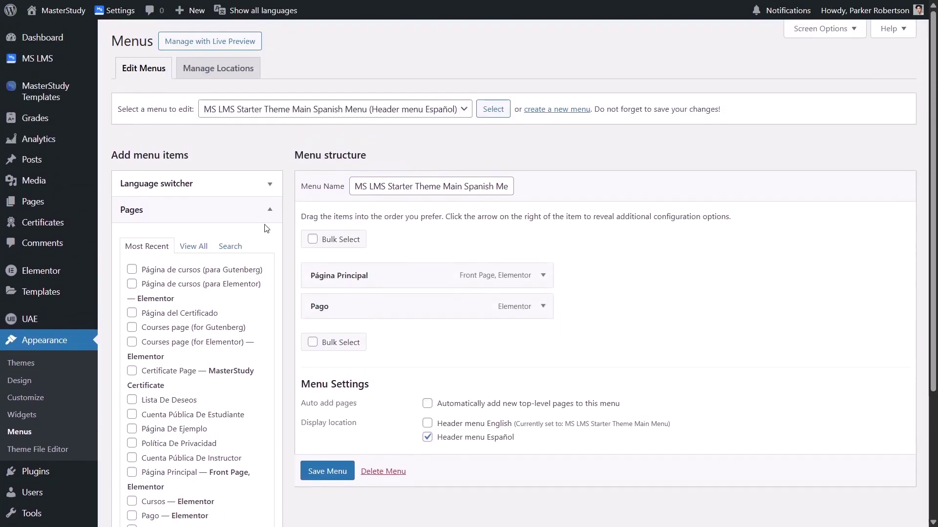
left_click(269, 210)
left_click(270, 185)
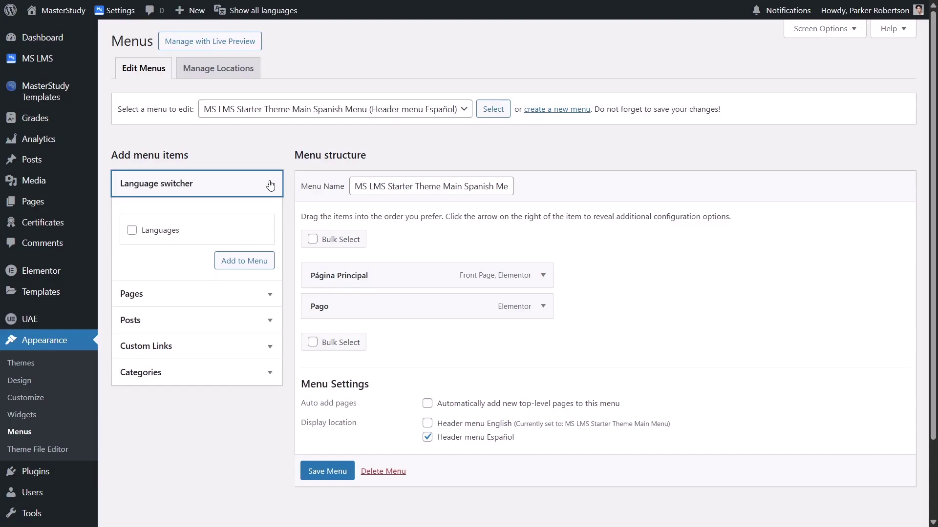
left_click(132, 231)
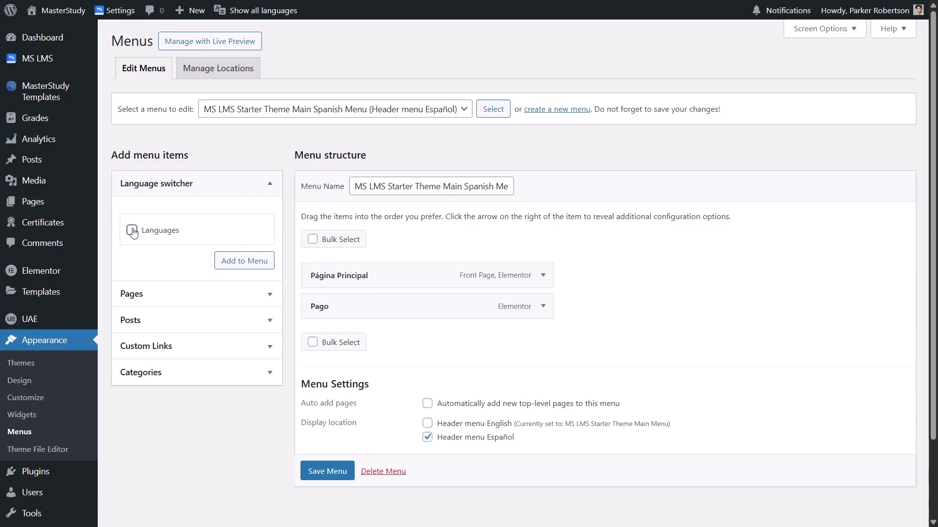
left_click(244, 262)
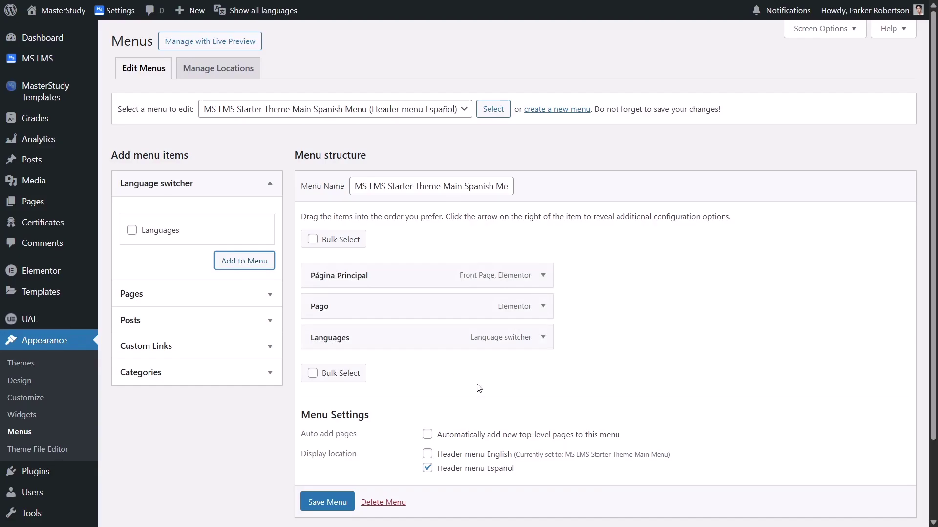
Step: Set the Spanish menu's Languages item to display as a dropdown with flags, and save the menu
left_click(543, 337)
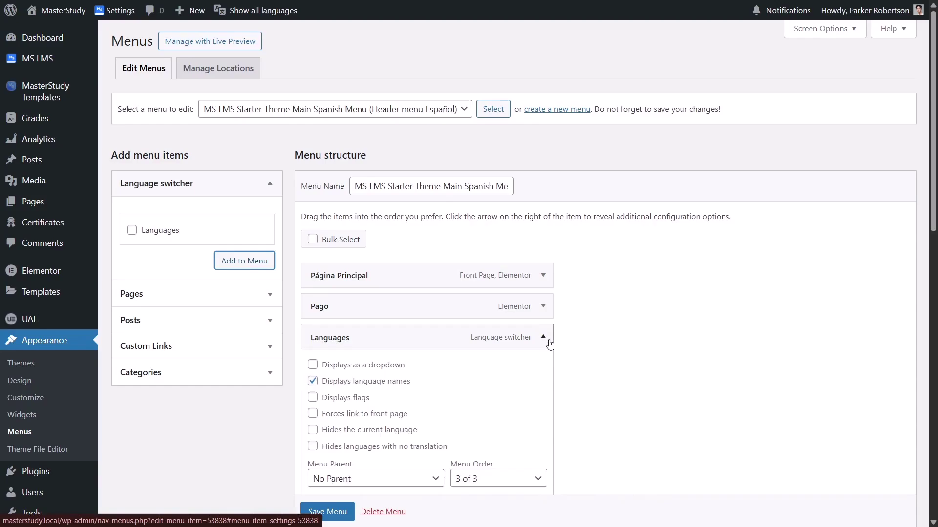
left_click(349, 365)
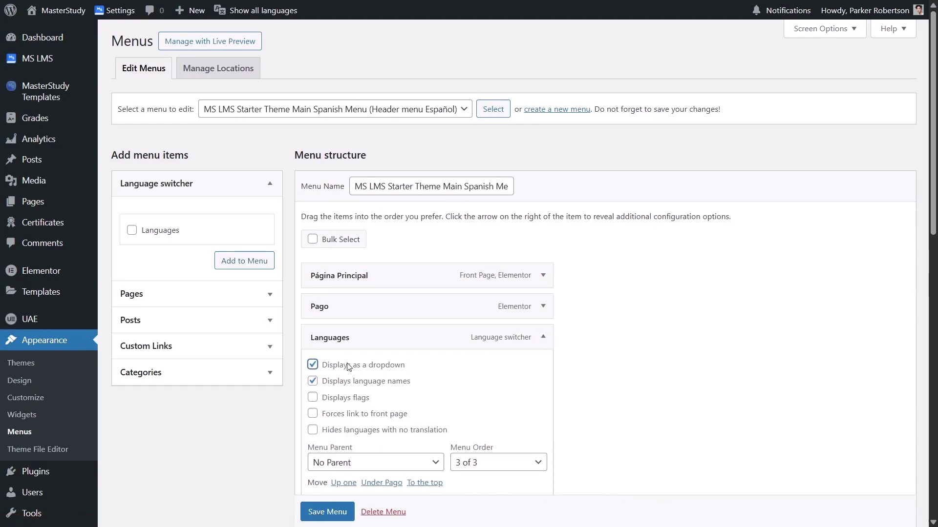
left_click(324, 398)
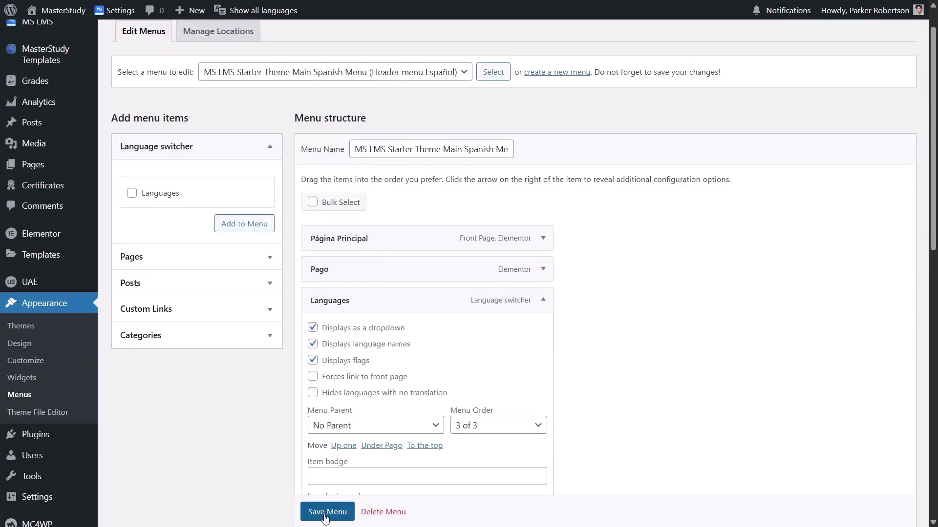
scroll(325, 515, "down", 1)
left_click(326, 513)
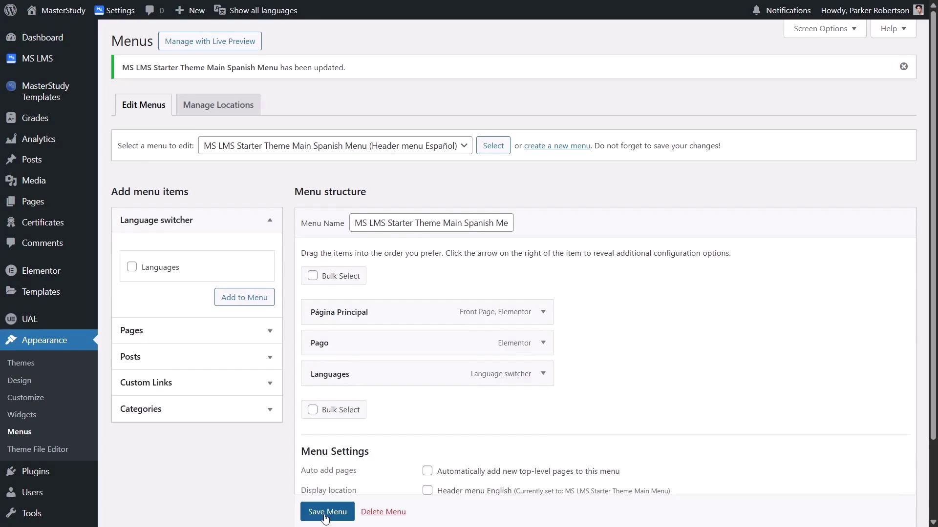
left_click(464, 147)
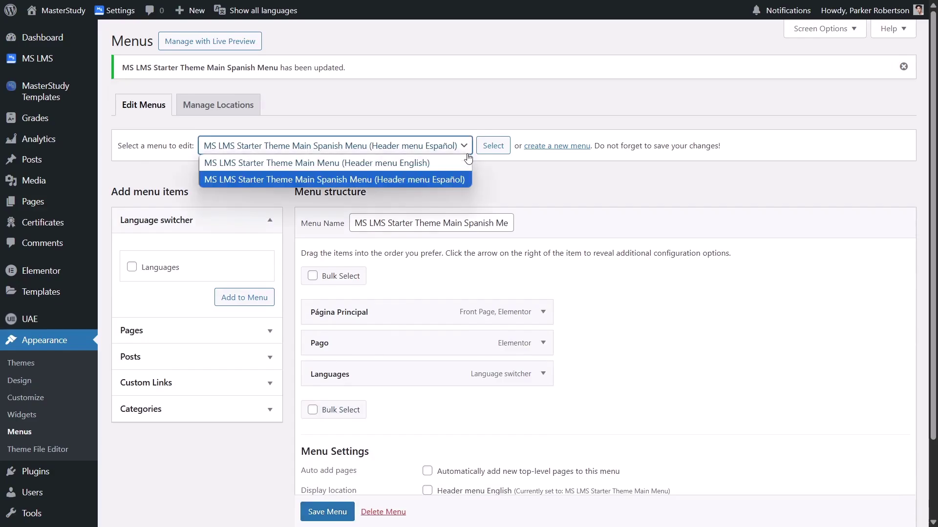
Step: Load the English main menu, make its Languages item a dropdown, and save the menu
left_click(439, 163)
left_click(495, 147)
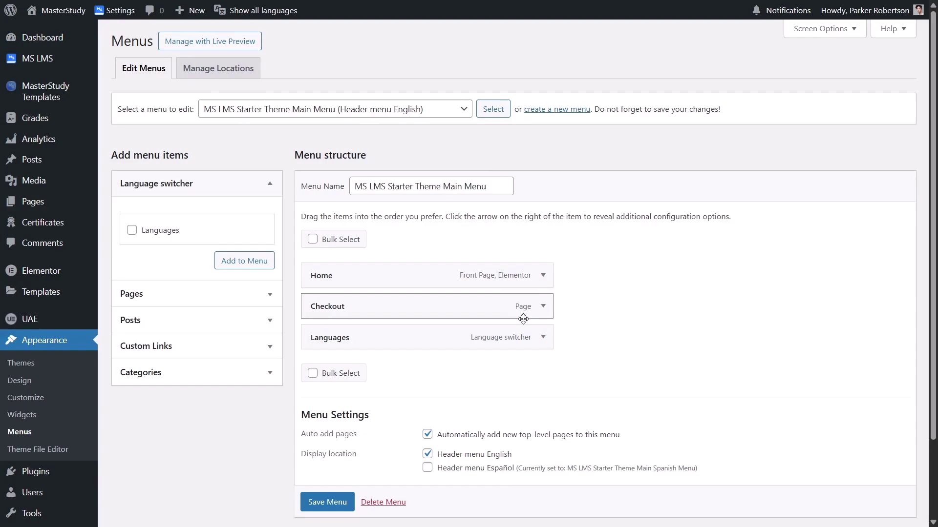
left_click(542, 337)
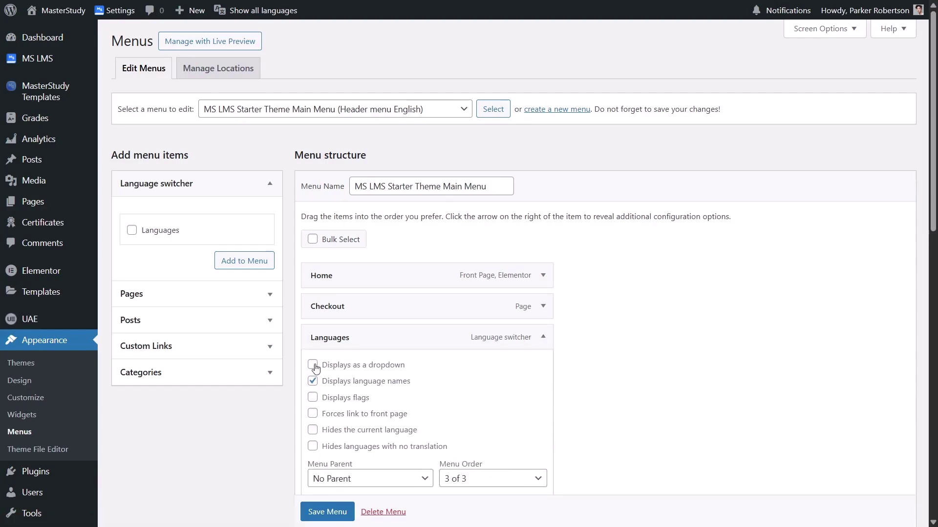
left_click(313, 366)
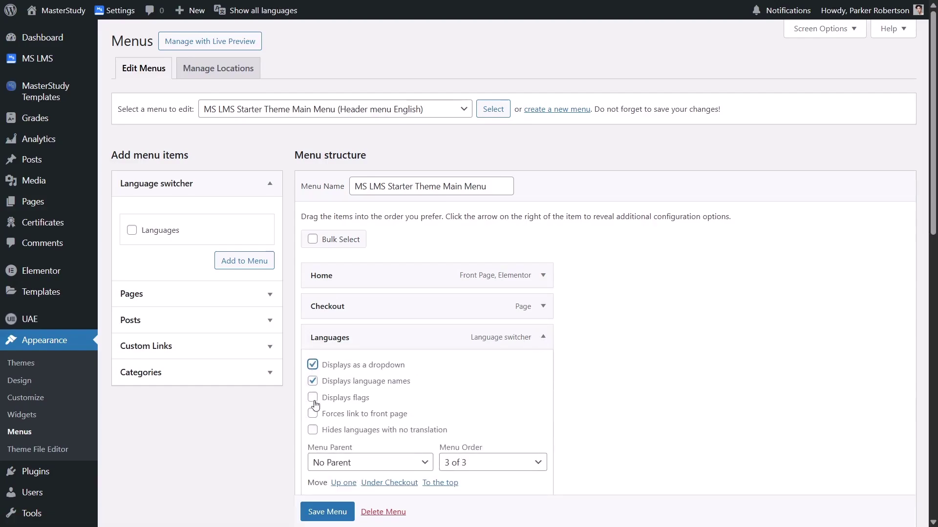
scroll(328, 512, "down", 1)
left_click(329, 512)
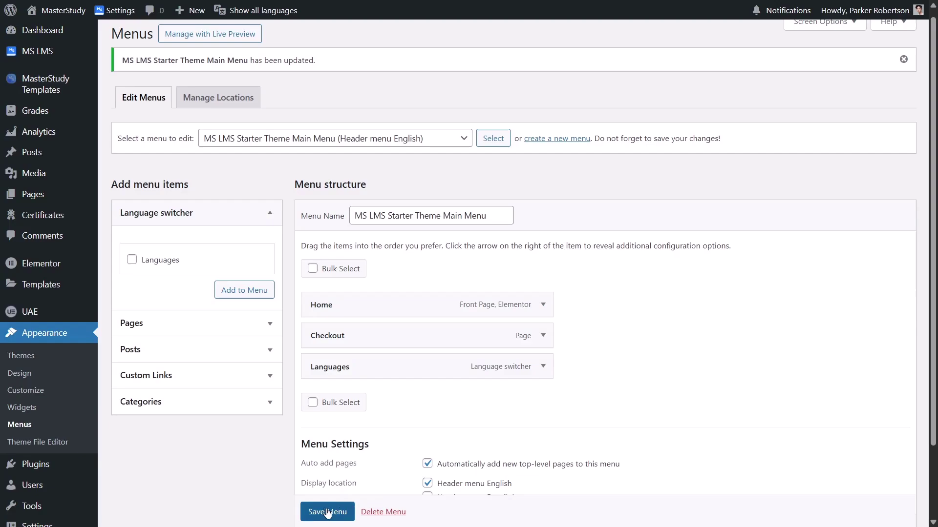
Step: Visit the live site homepage to check the language switcher
mouse_move(52, 22)
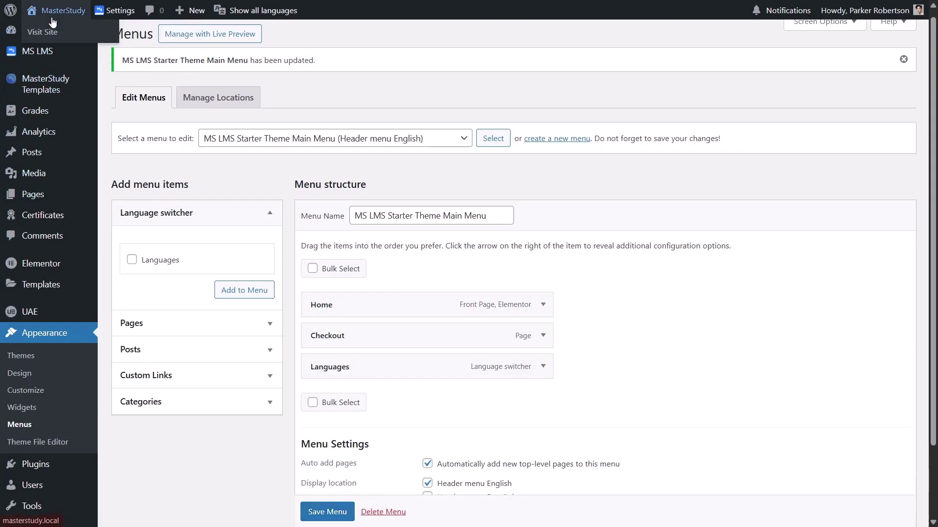
left_click(52, 18)
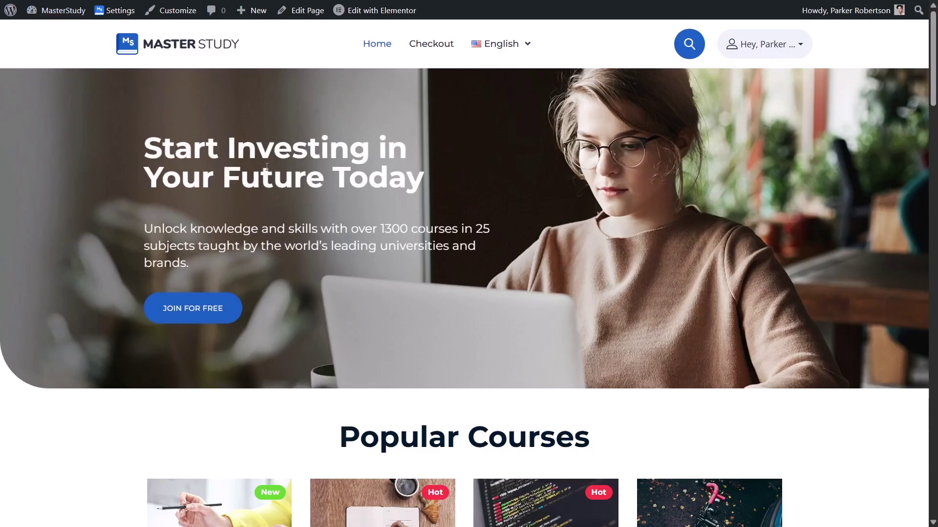
scroll(388, 279, "down", 5)
scroll(389, 279, "up", 5)
Step: Switch the homepage to Español and note the hero heading 'Start Investing in Your Future Today' remains English
mouse_move(509, 45)
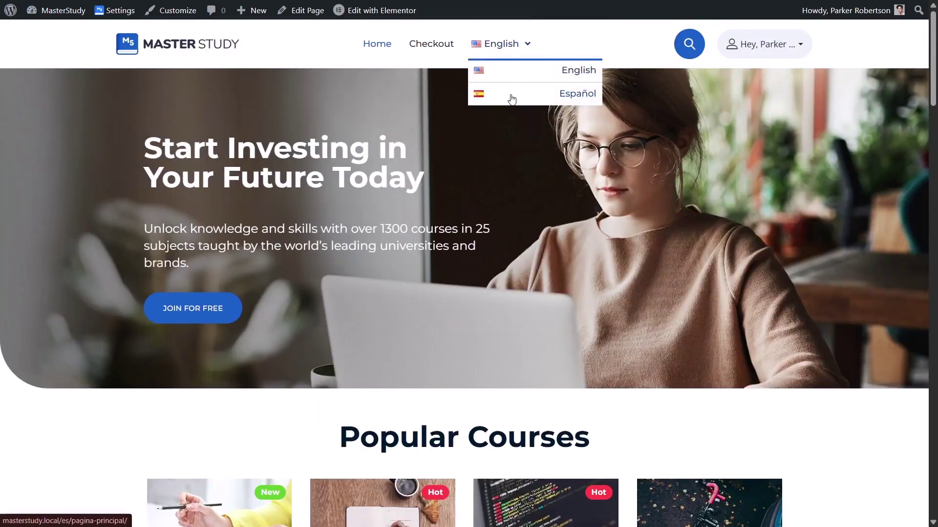
left_click(512, 97)
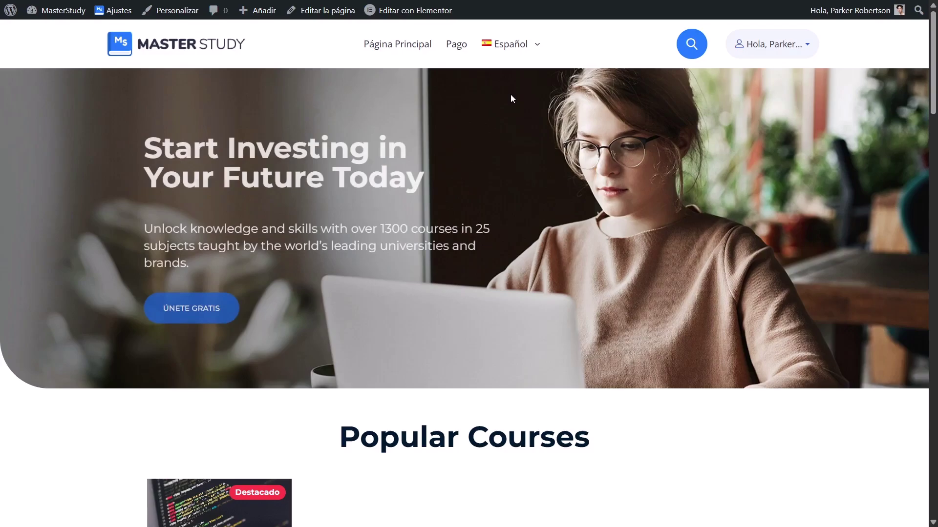
scroll(511, 95, "down", 5)
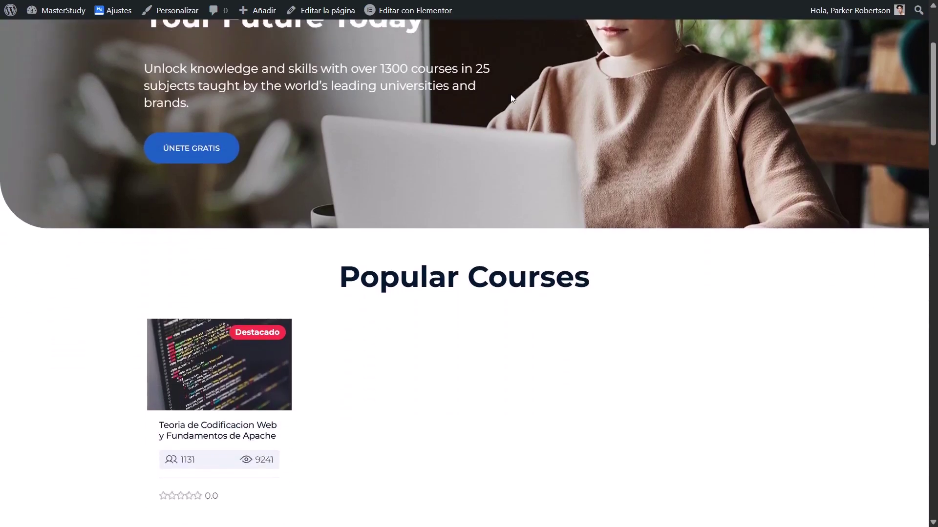
scroll(511, 96, "up", 1)
scroll(511, 96, "up", 3)
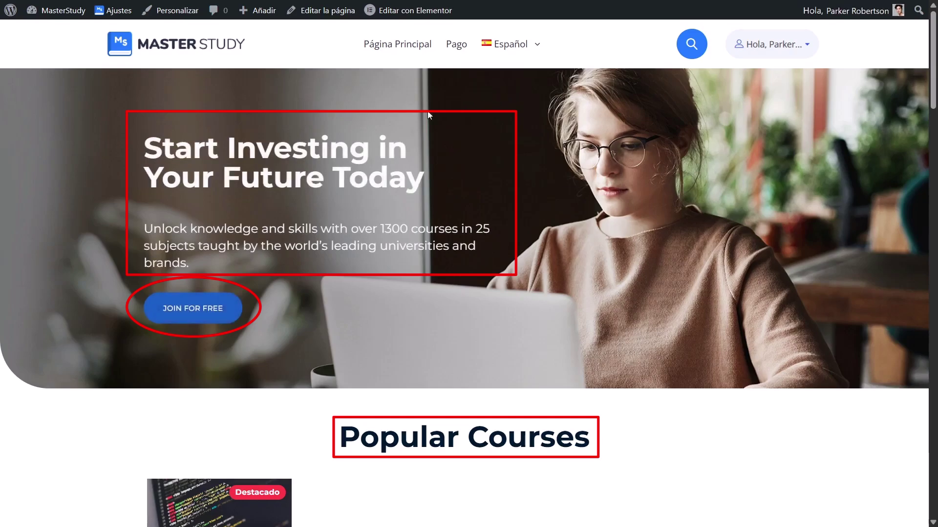
left_click_drag(147, 145, 432, 184)
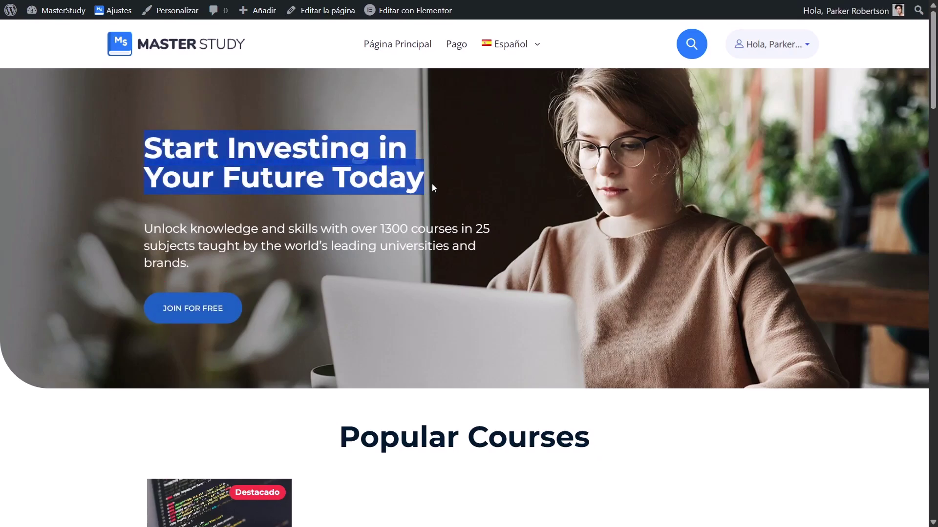
left_click(457, 160)
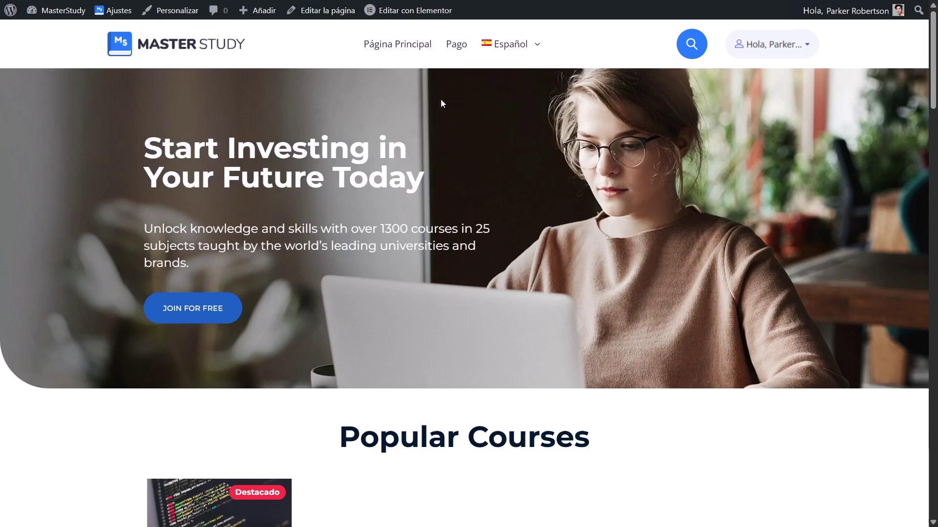
mouse_move(408, 13)
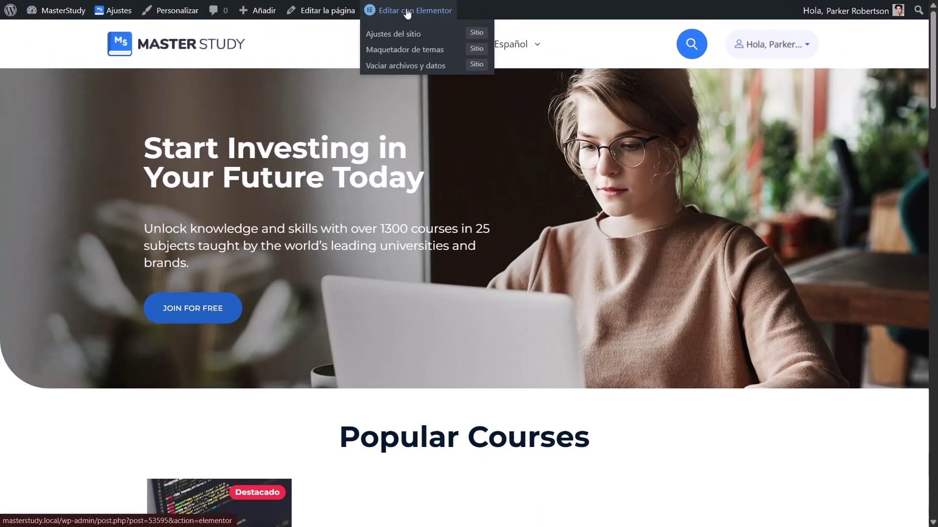
Step: In Elementor, replace the hero heading with 'Empieza a invertir en tu futuro hoy'
left_click(408, 13)
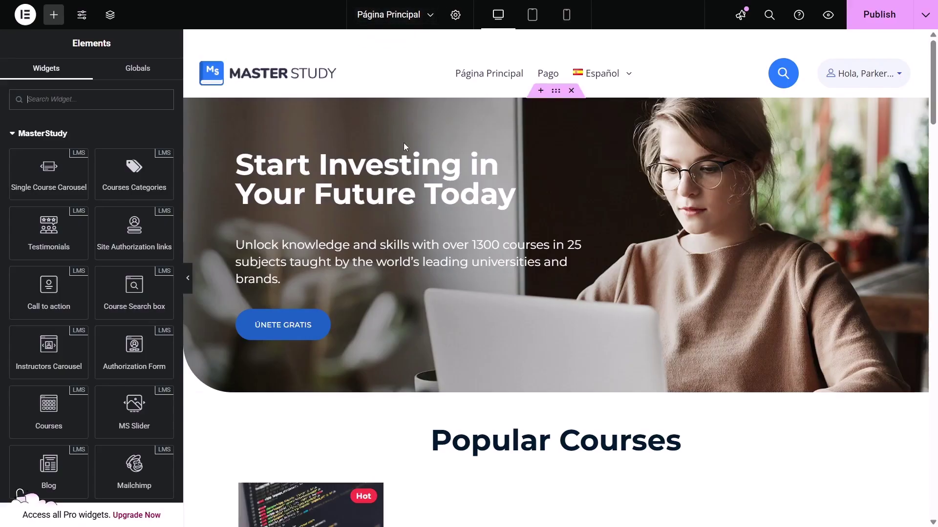
scroll(412, 167, "down", 3)
scroll(412, 171, "down", 10)
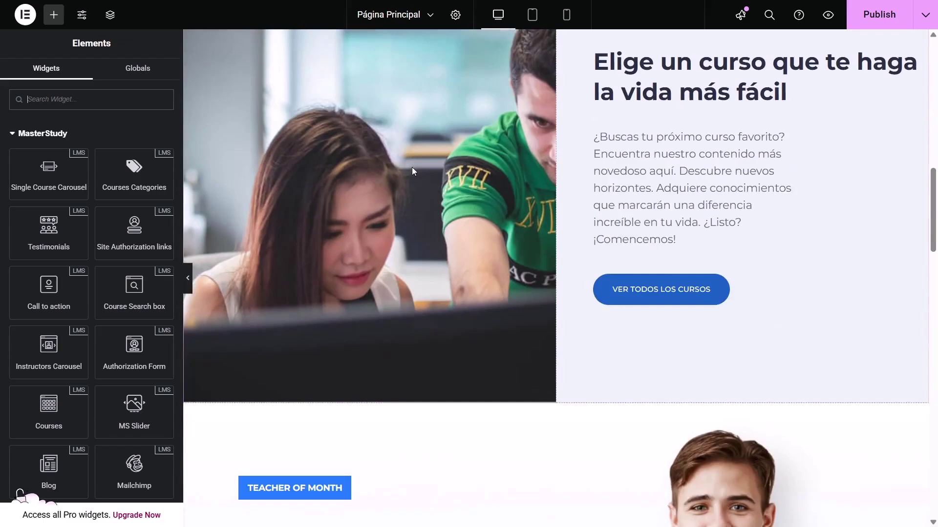
scroll(412, 170, "up", 6)
scroll(415, 171, "up", 7)
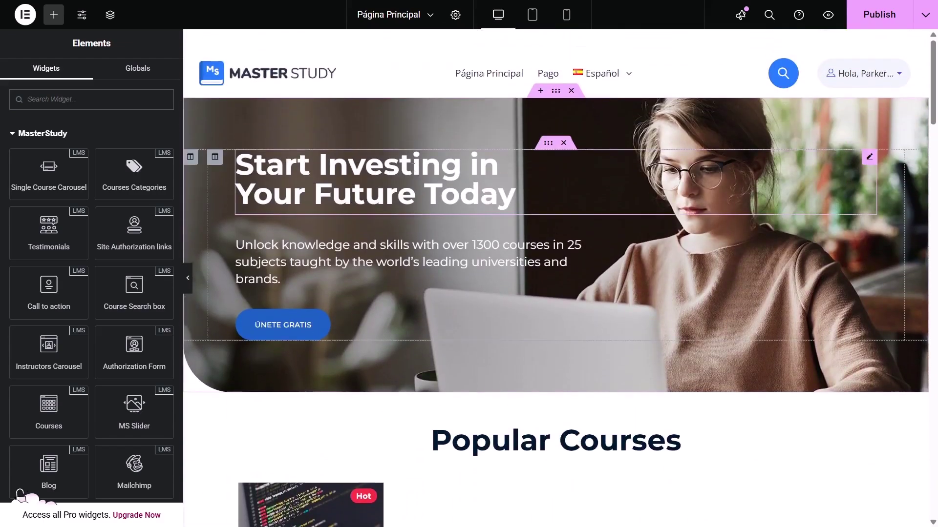
left_click(401, 167)
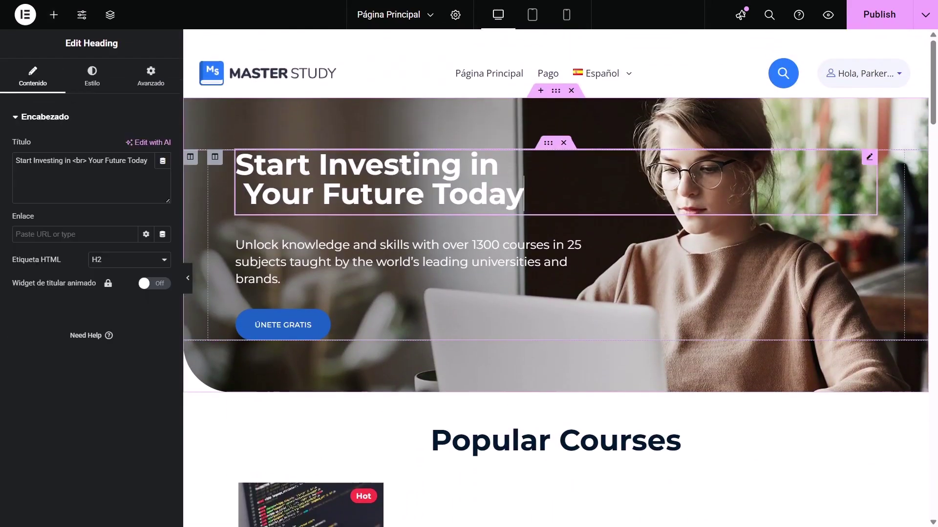
left_click(126, 166)
key("ctrl+a")
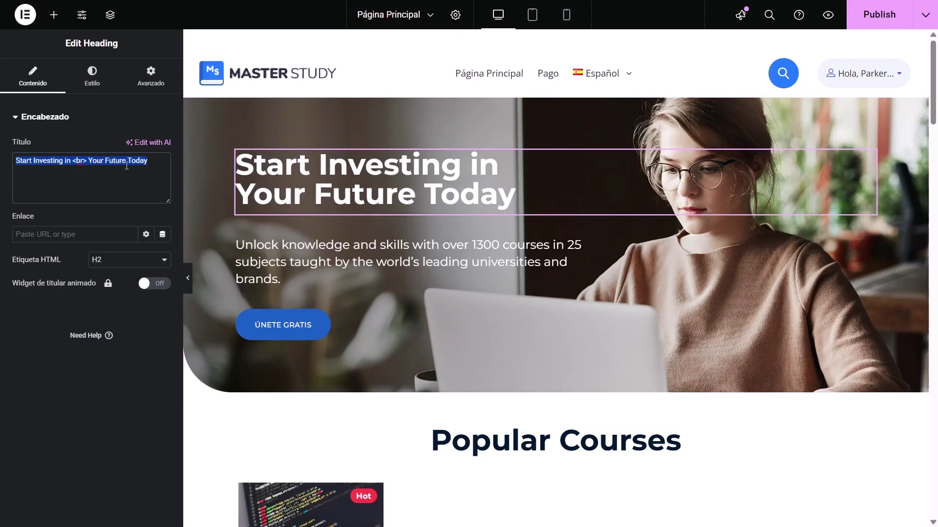
type("Empieza a invertir en tu futuro hoy")
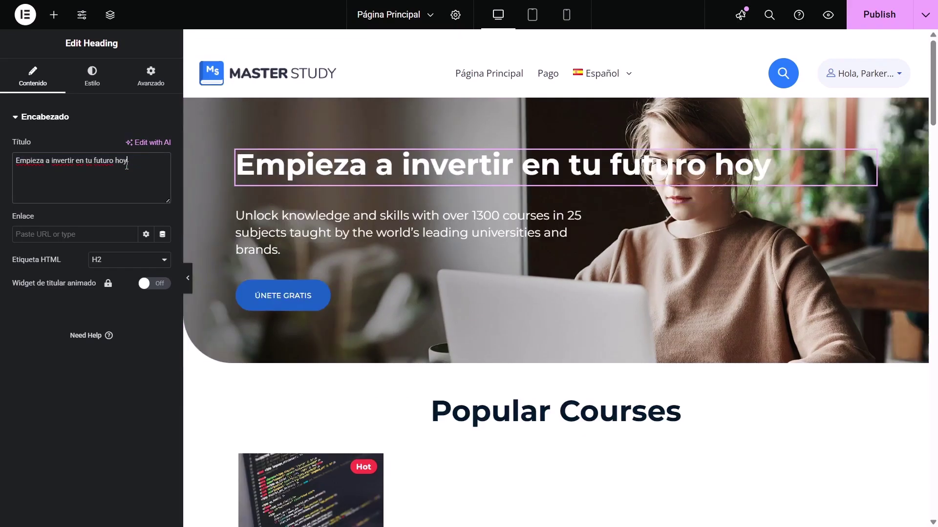
Step: Replace the hero description paragraph with its Spanish translation
left_click(327, 221)
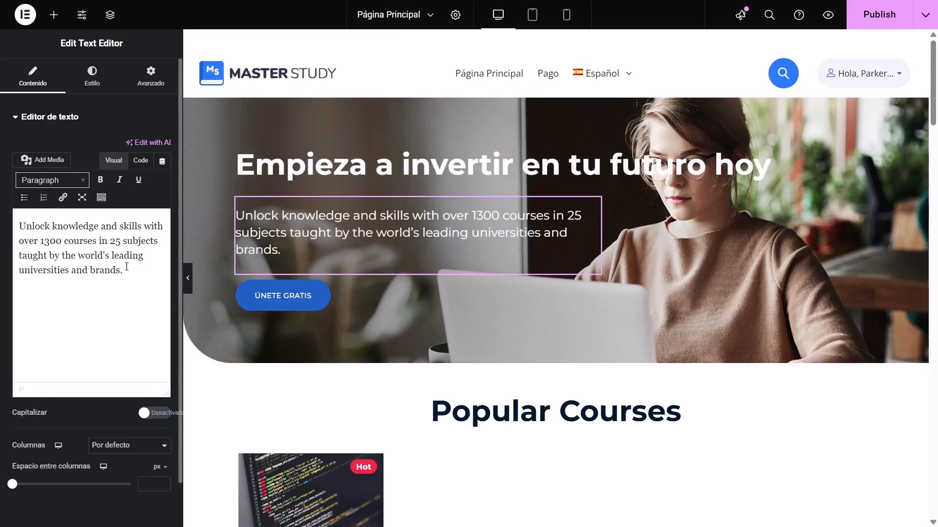
key("ctrl+a")
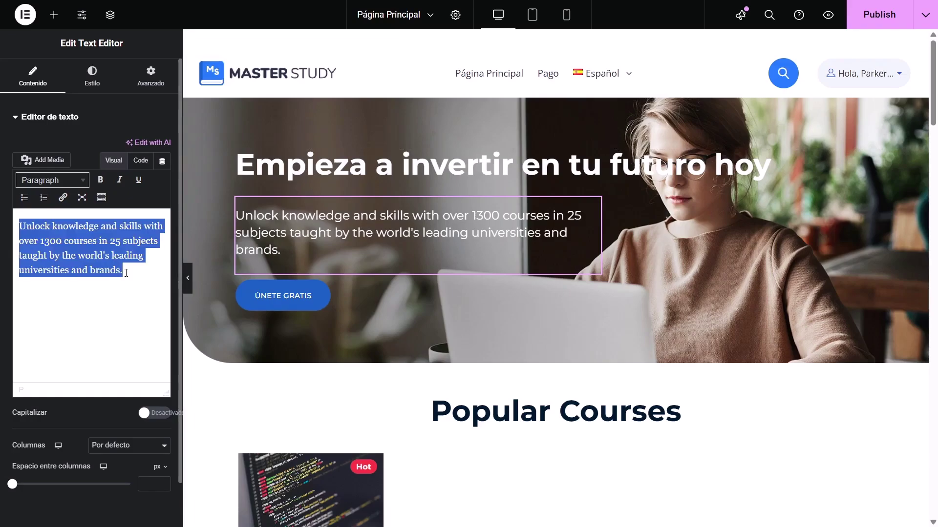
type("Desbloquea conocimientos y habilidades con más de 1300 cursos en 25 materias impartidas por las principales universidades y marcas del mundo.")
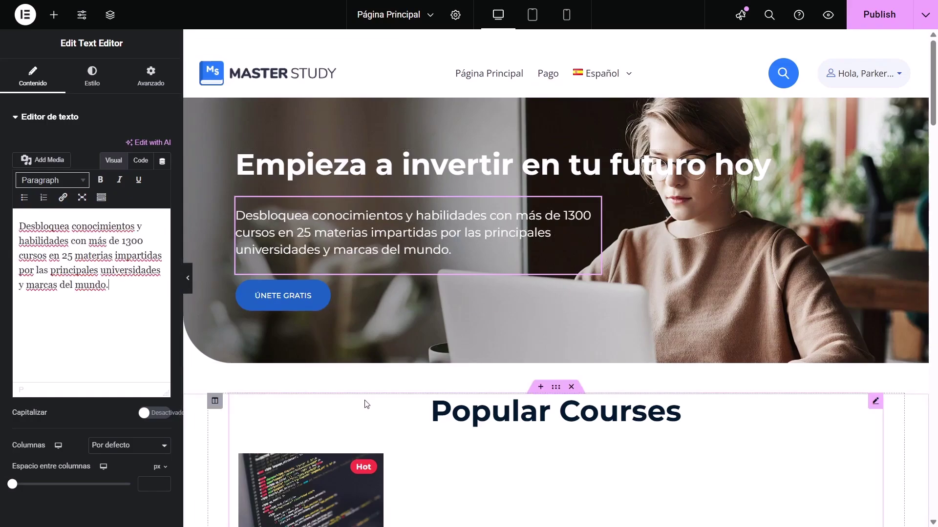
Step: Change the Courses widget header title from 'Popular Courses' to 'Cursos populares'
left_click(503, 416)
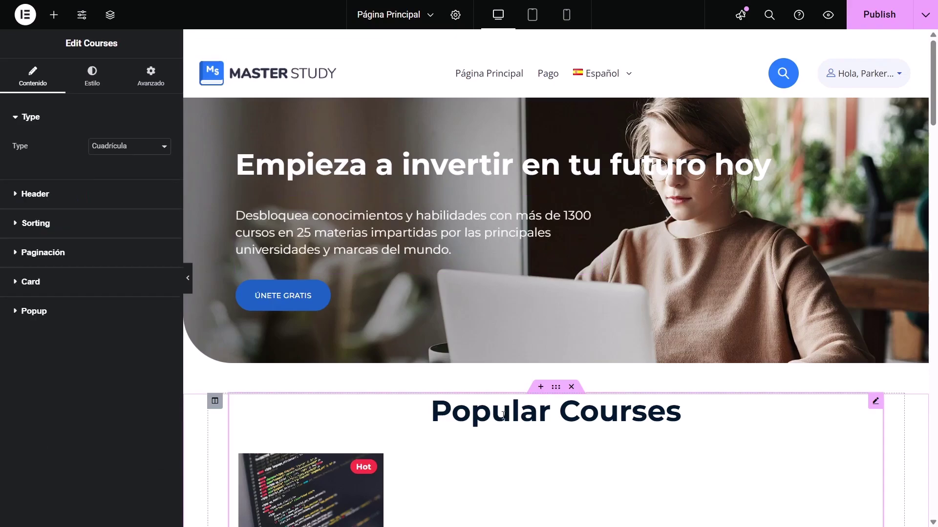
left_click(42, 195)
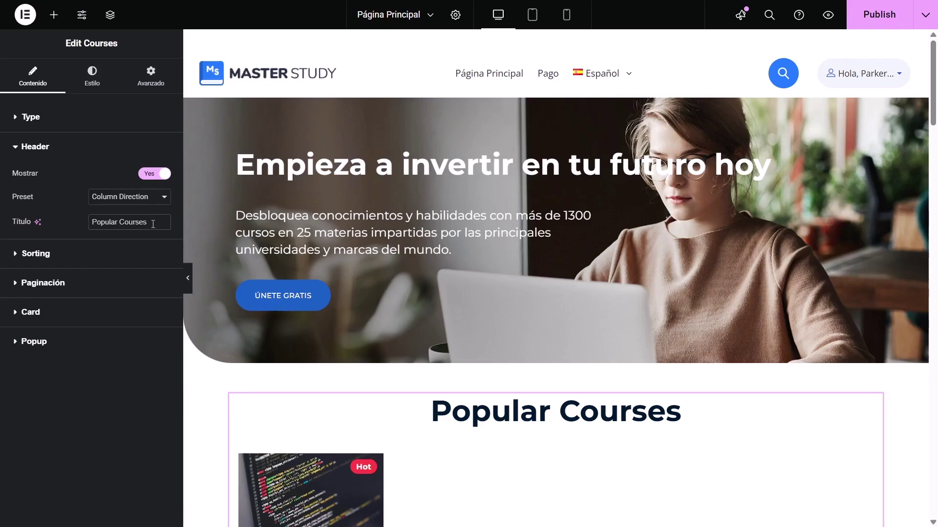
triple_click(153, 224)
type("Cursos ")
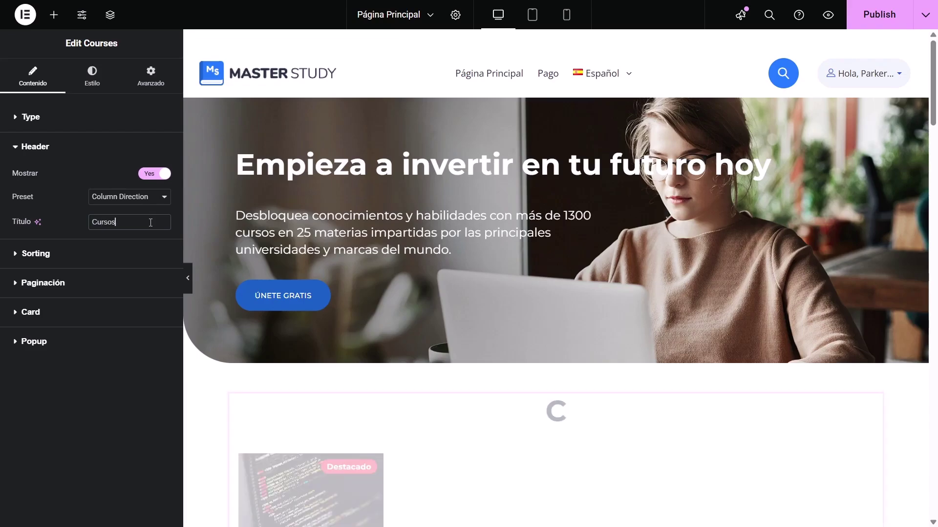
type("populares")
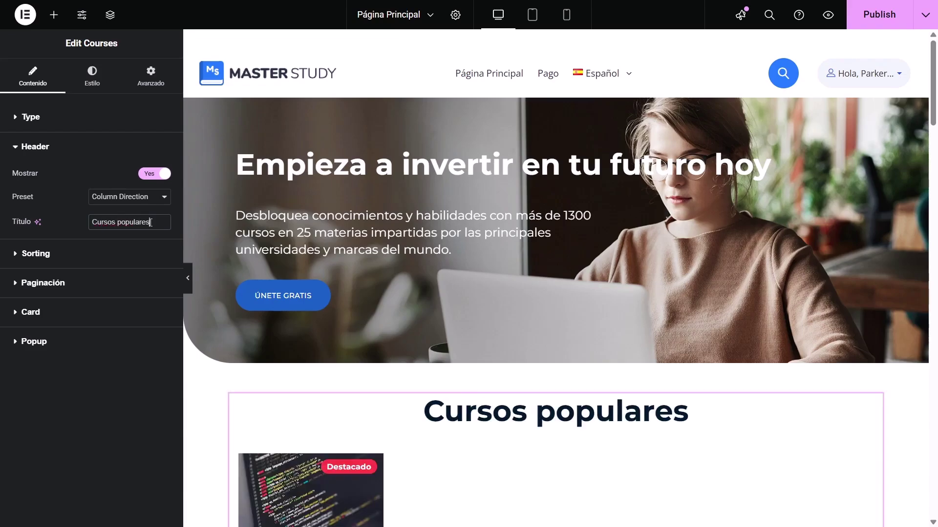
left_click(376, 81)
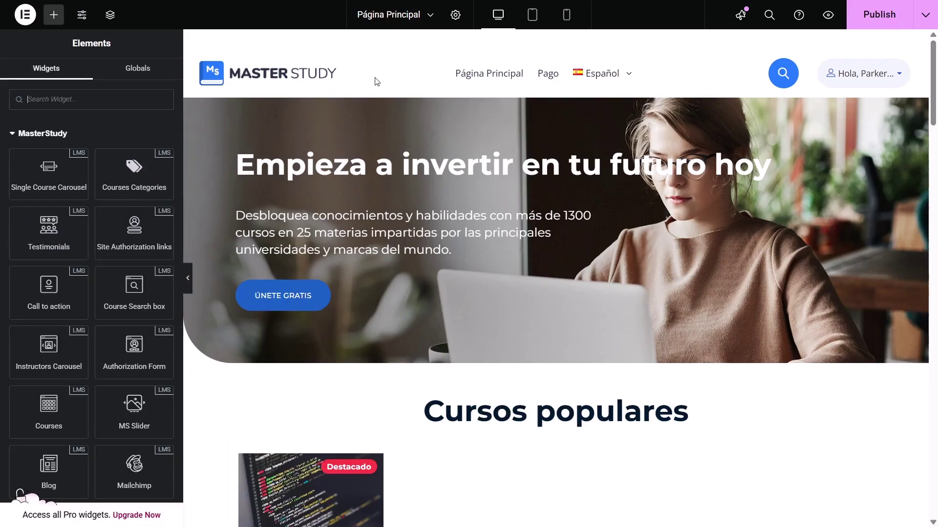
Step: Publish the Spanish homepage, then open Analytics from the Hola user menu and select its English heading
left_click(867, 24)
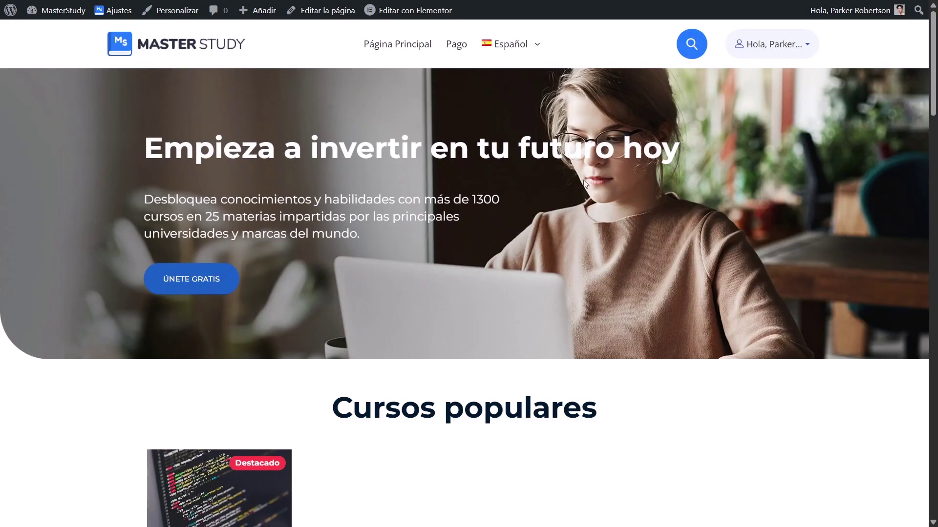
left_click(807, 49)
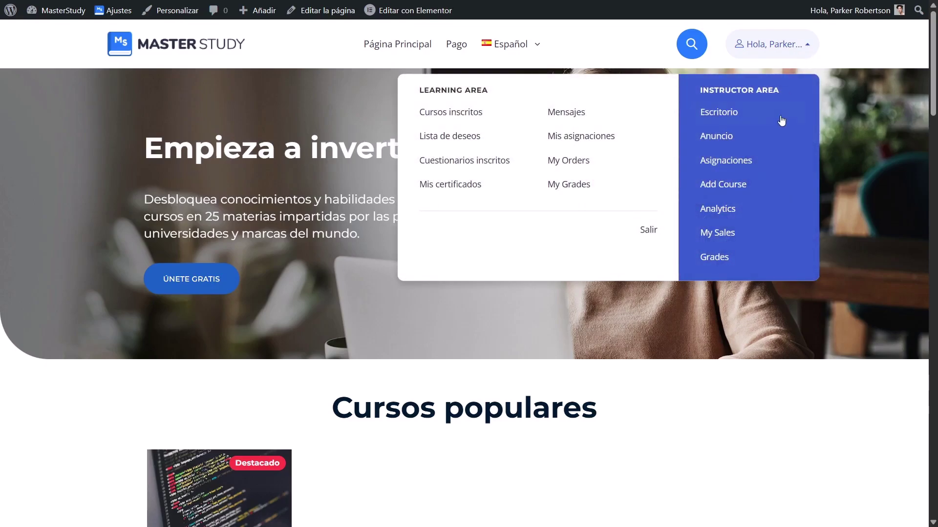
left_click(761, 214)
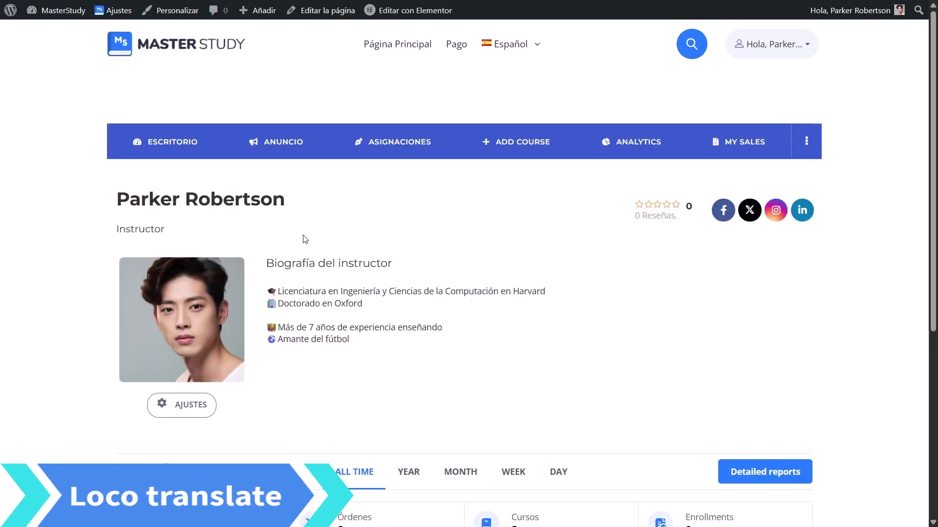
left_click_drag(200, 479, 120, 472)
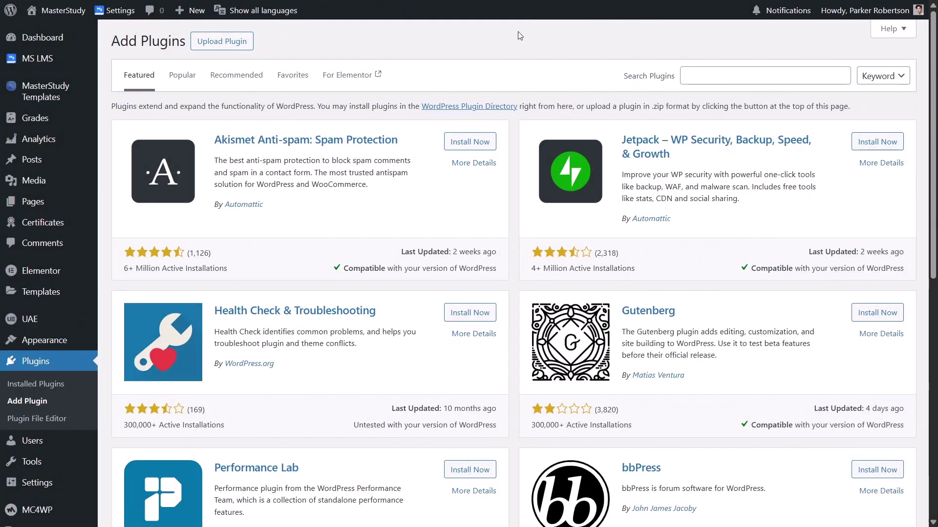
Step: Search for 'loco', then install and activate the Loco Translate plugin
left_click(706, 70)
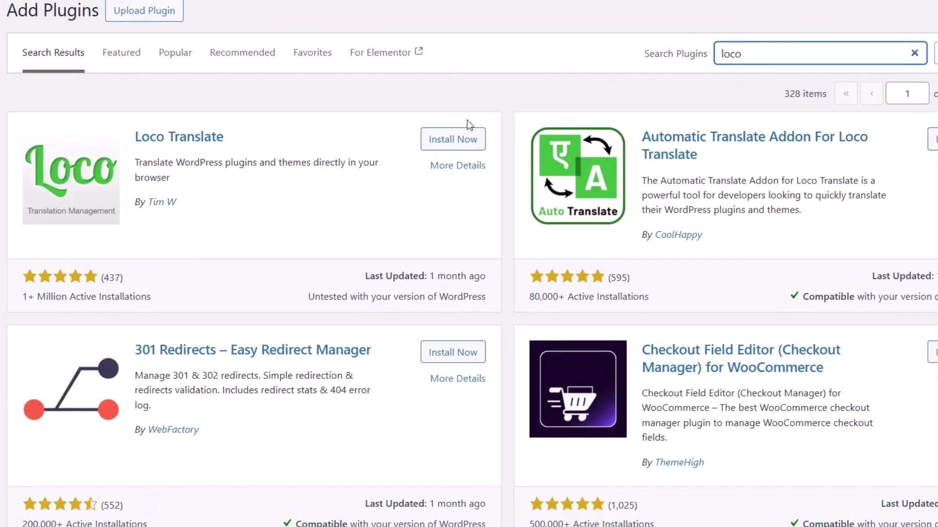
left_click(453, 138)
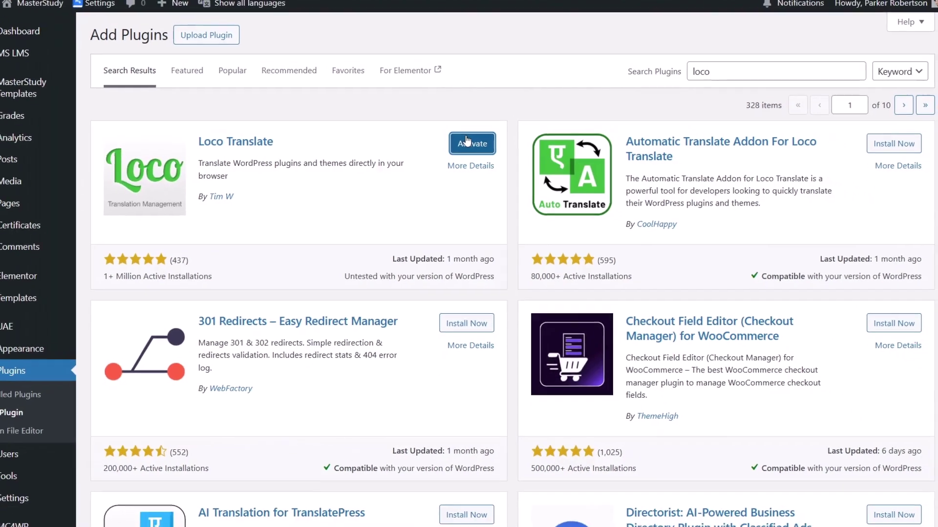
left_click(454, 139)
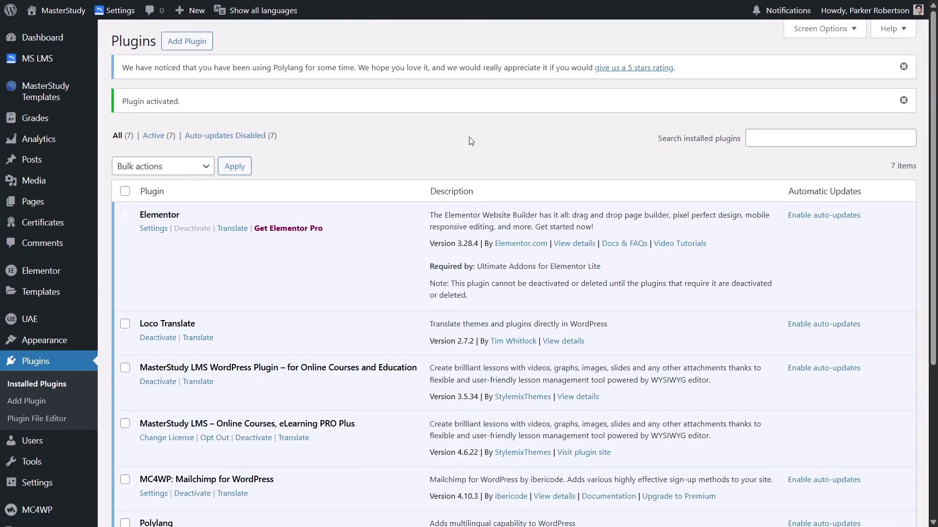
scroll(39, 481, "down", 3)
Step: Open the second Spanish (Spain) translation file of the MasterStudy LMS PRO bundle in Loco Translate
mouse_move(48, 489)
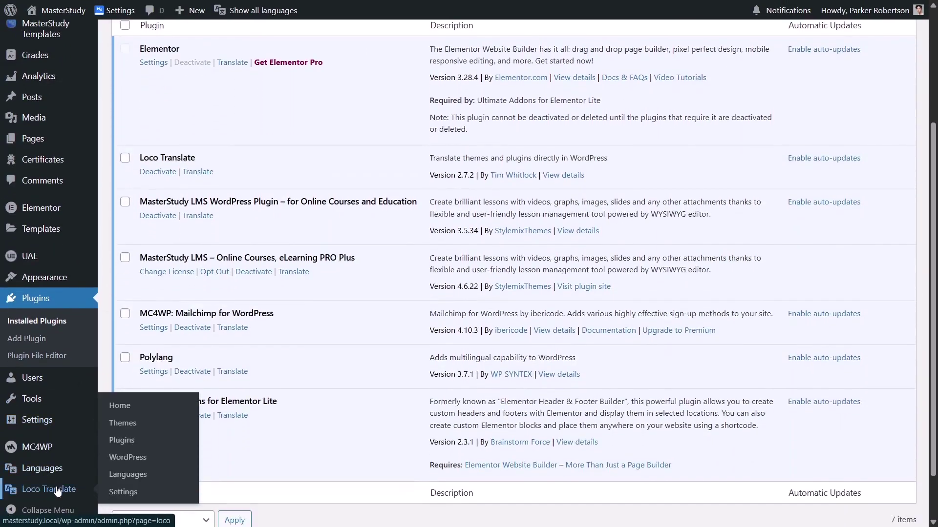
left_click(139, 449)
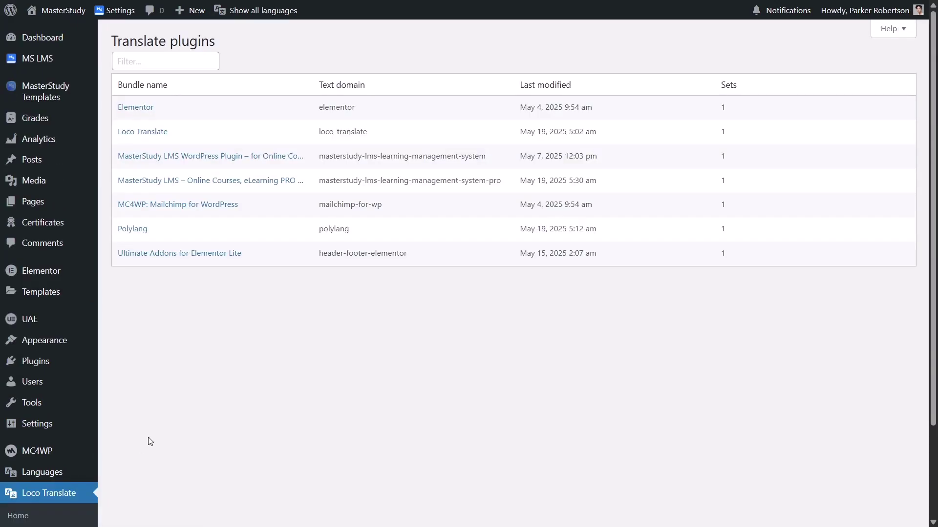
left_click(243, 184)
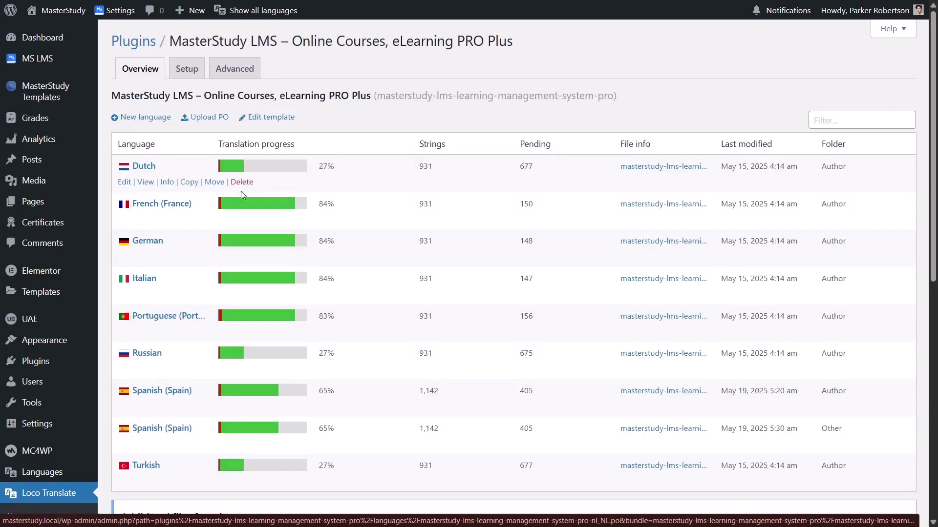
scroll(225, 339, "down", 1)
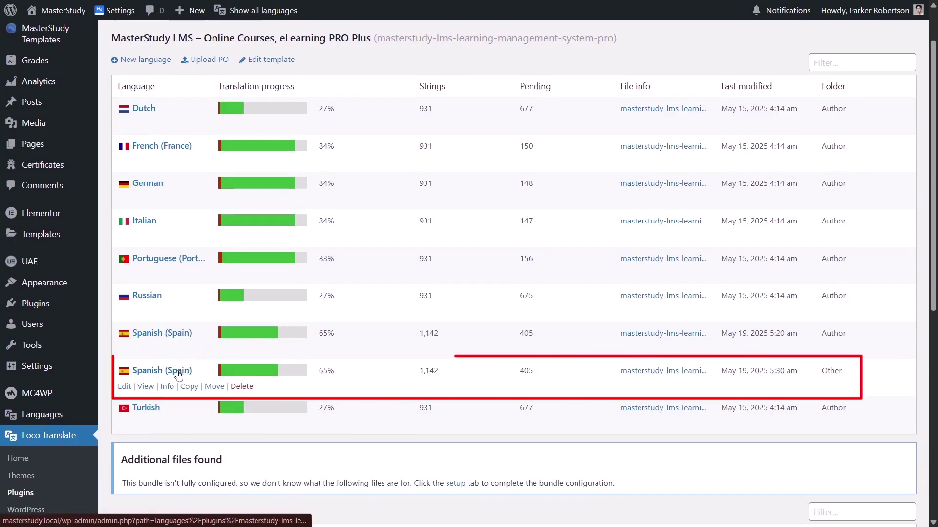
left_click(179, 375)
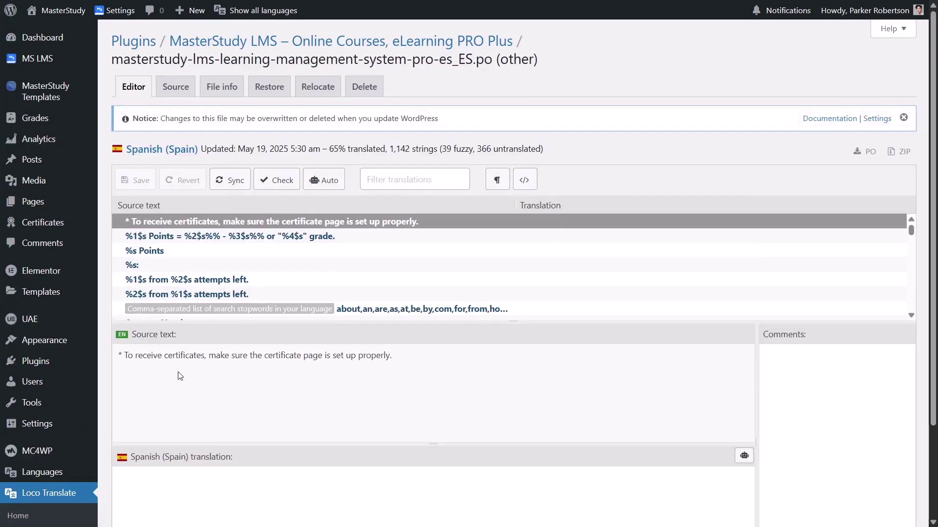
Step: Filter for 'analytics', translate the Analytics string as 'Analitica', and save the file
left_click(392, 185)
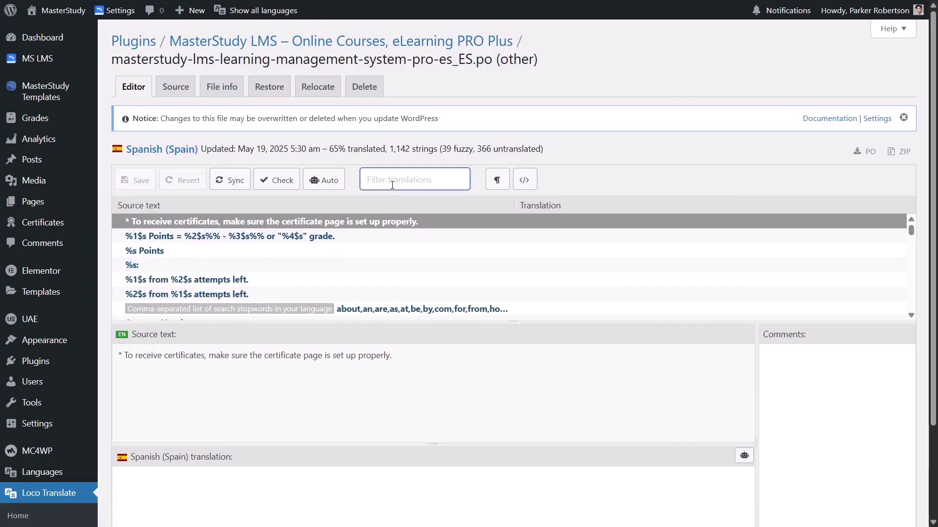
type("analyti")
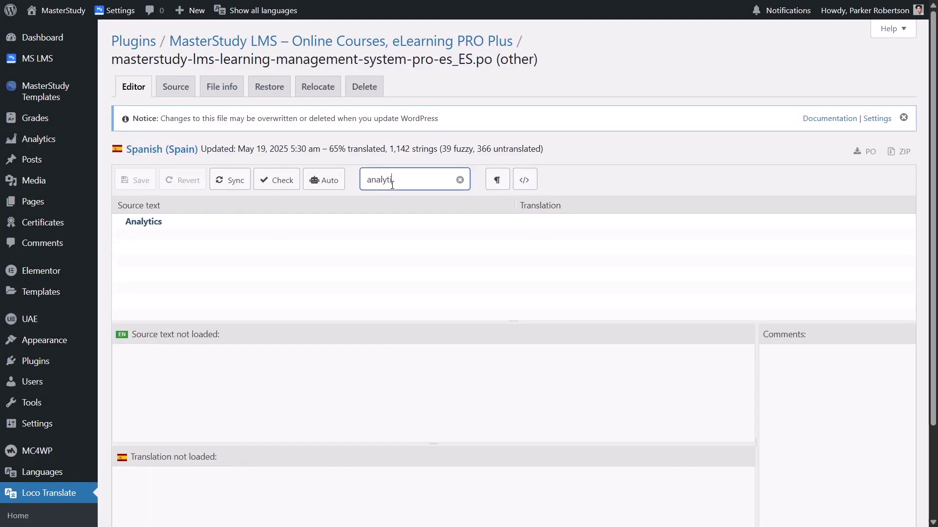
type("cs")
left_click(263, 223)
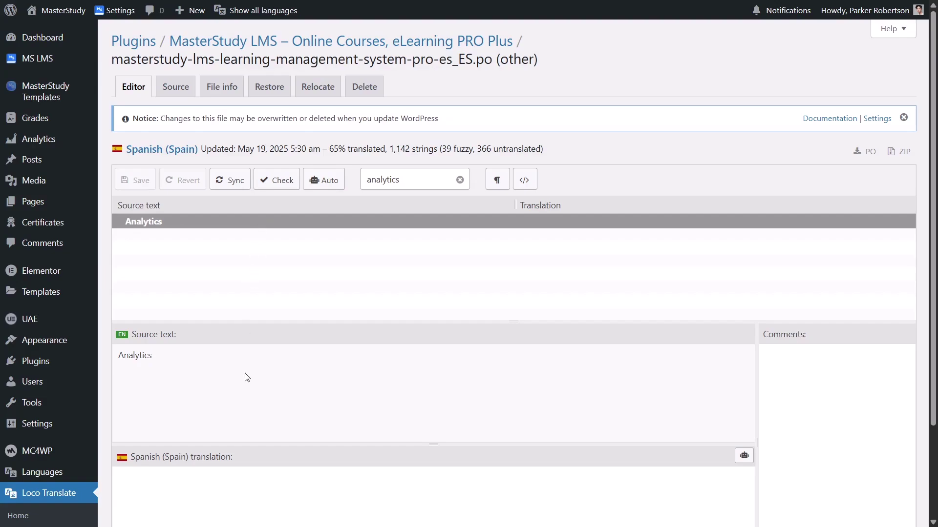
scroll(246, 379, "down", 1)
scroll(234, 394, "down", 1)
left_click(211, 417)
type("Analitica")
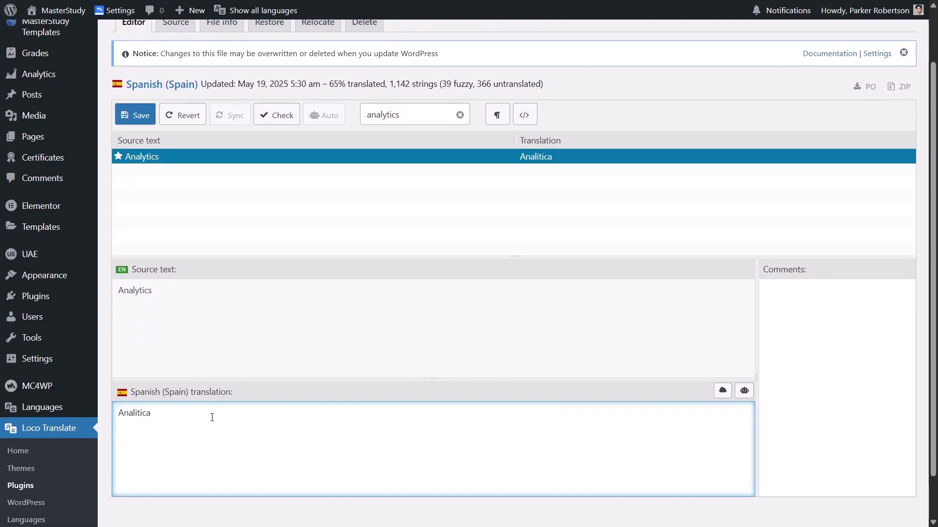
left_click(136, 118)
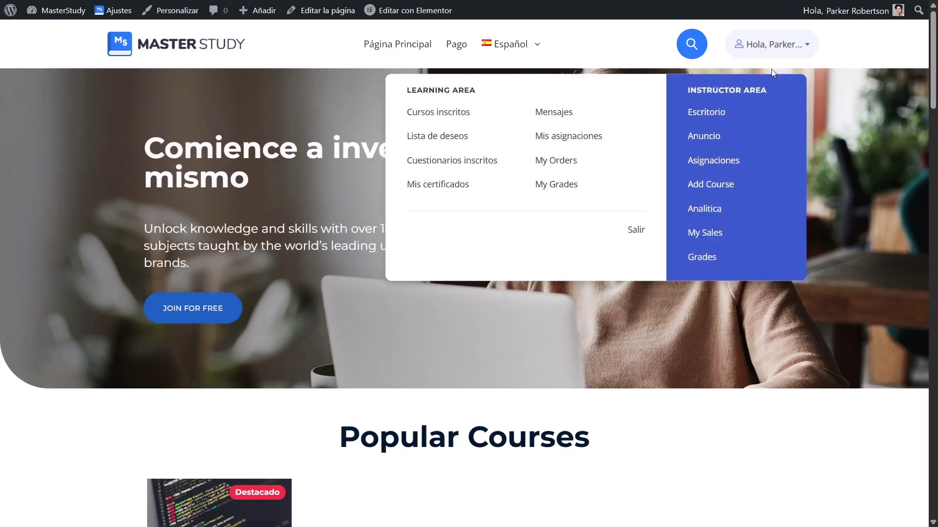
Step: Open the Analitica page from the user menu and select its translated 'Analitica' heading
left_click(695, 215)
left_click_drag(192, 181, 109, 180)
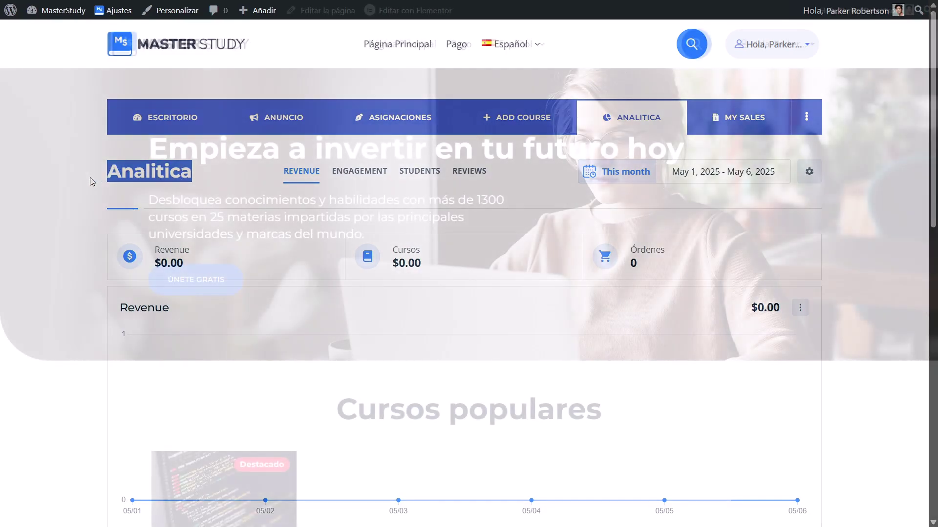